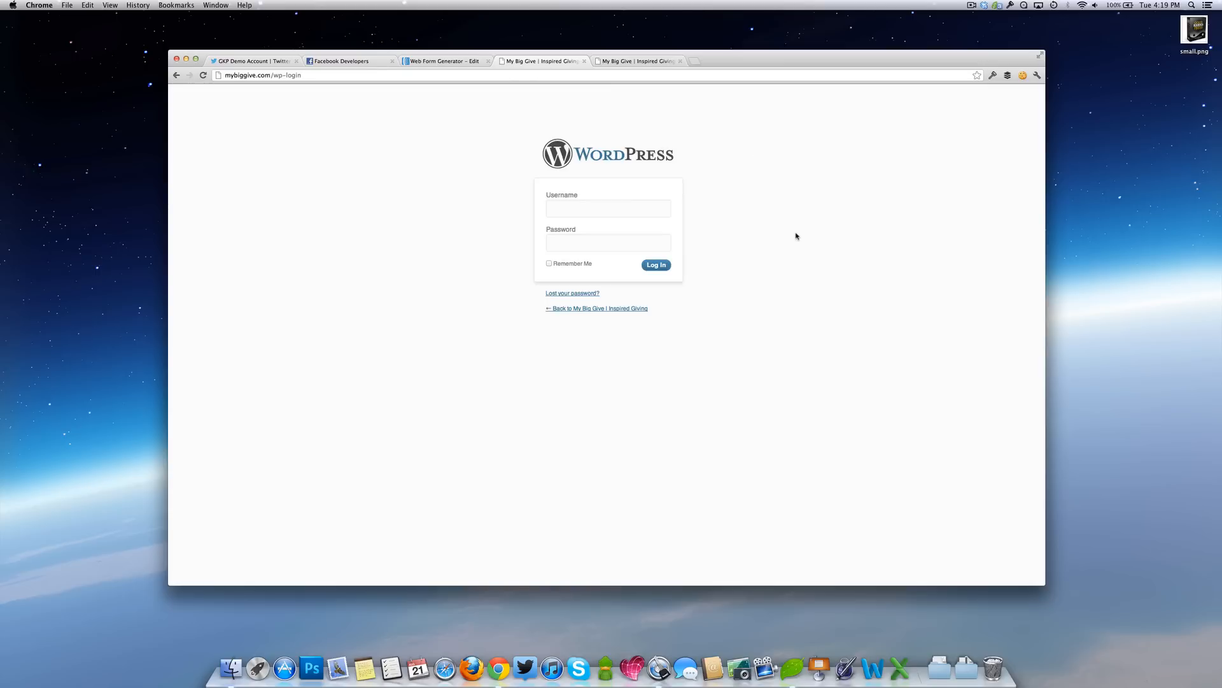
Sign in with the saved 1Password login, dismiss the welcome panel, and go to Plugins > Add New
{"action": "left_click", "coordinate": [992, 75]}
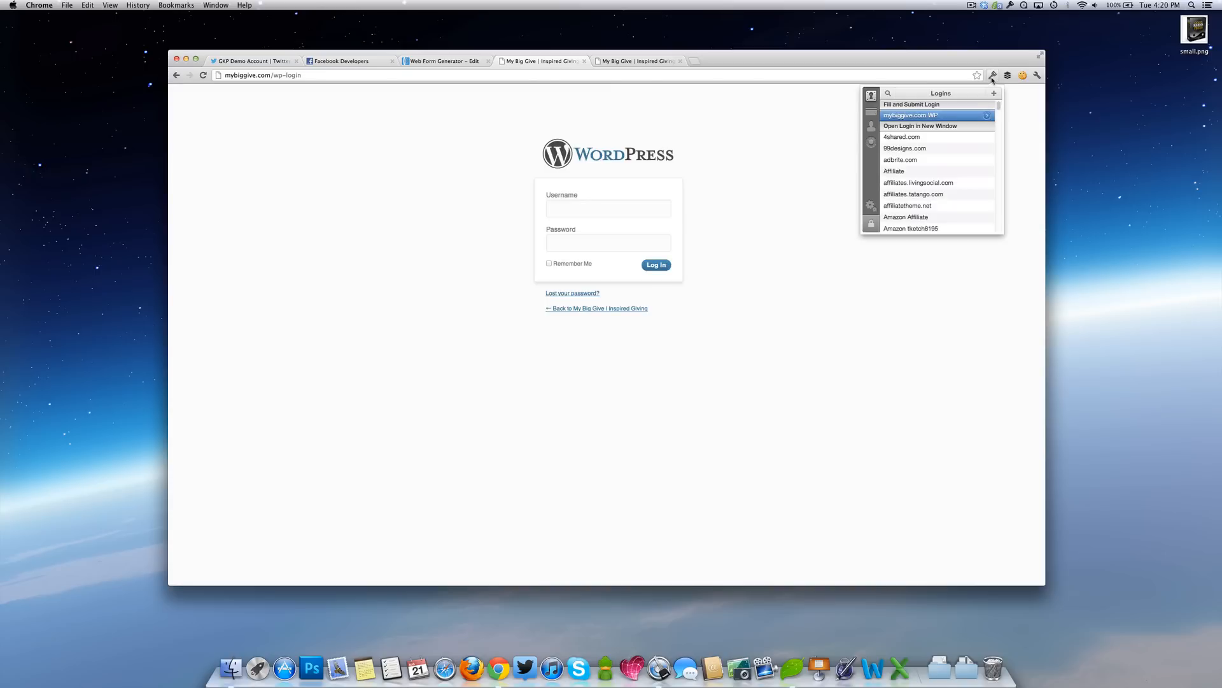
{"action": "left_click", "coordinate": [956, 117]}
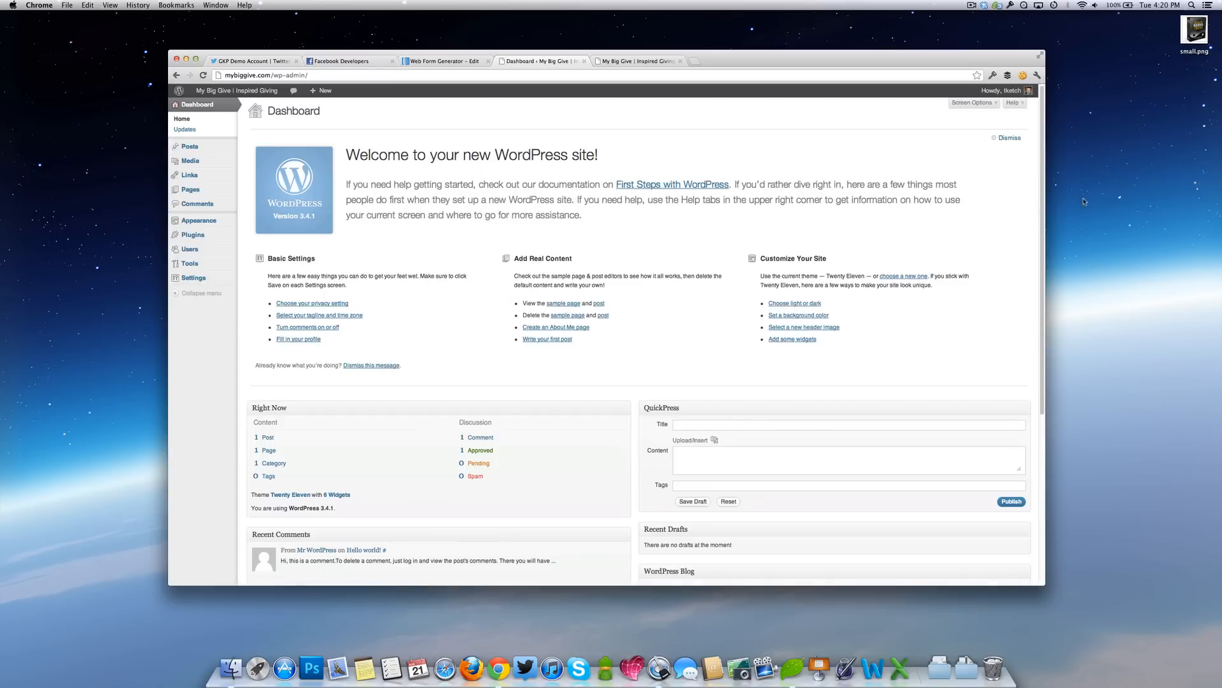
{"action": "left_click", "coordinate": [1015, 140]}
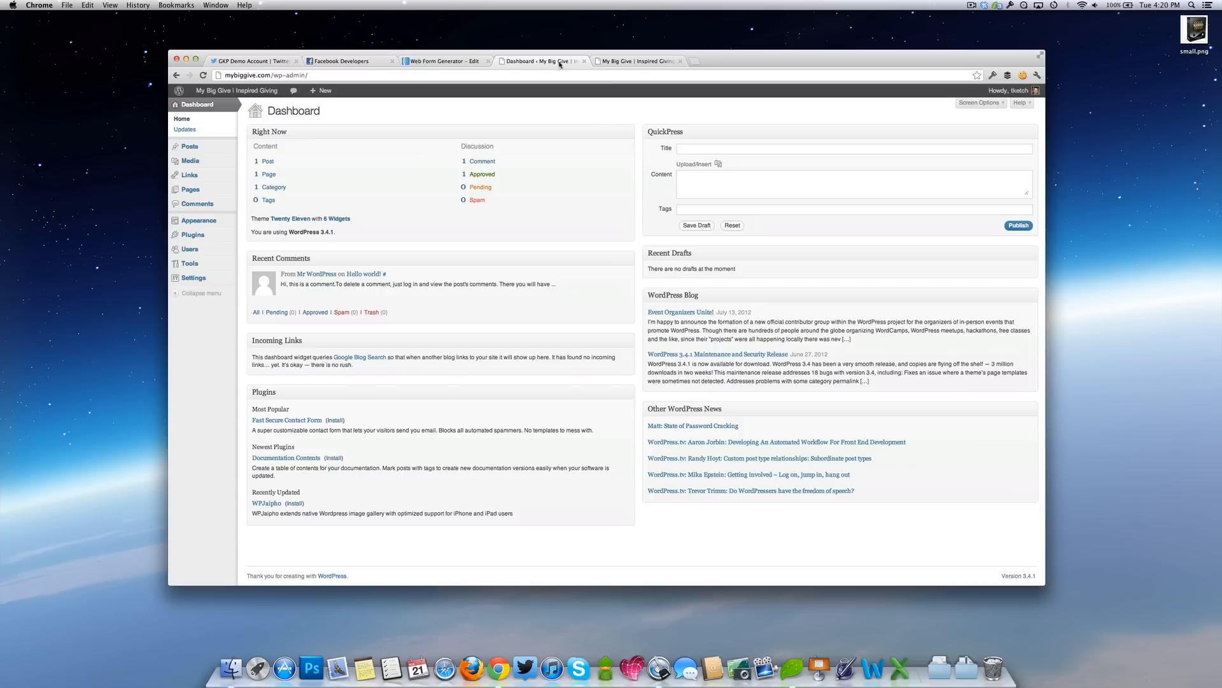
{"action": "mouse_move", "coordinate": [233, 243]}
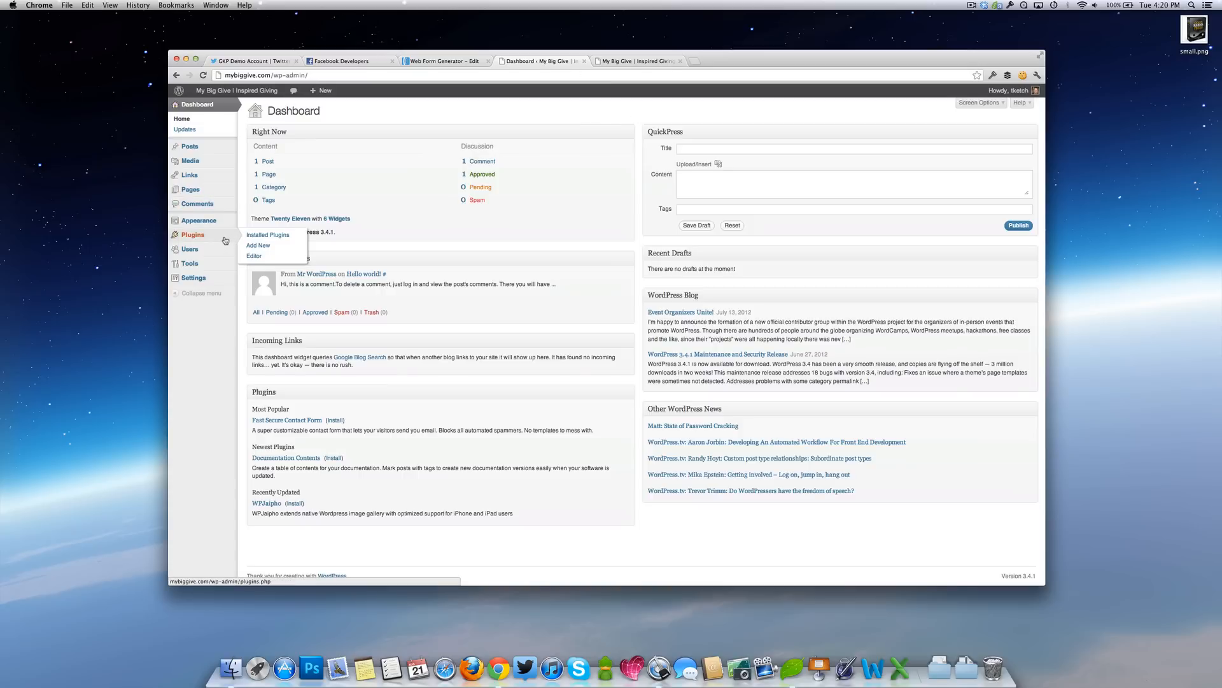
{"action": "left_click", "coordinate": [259, 246]}
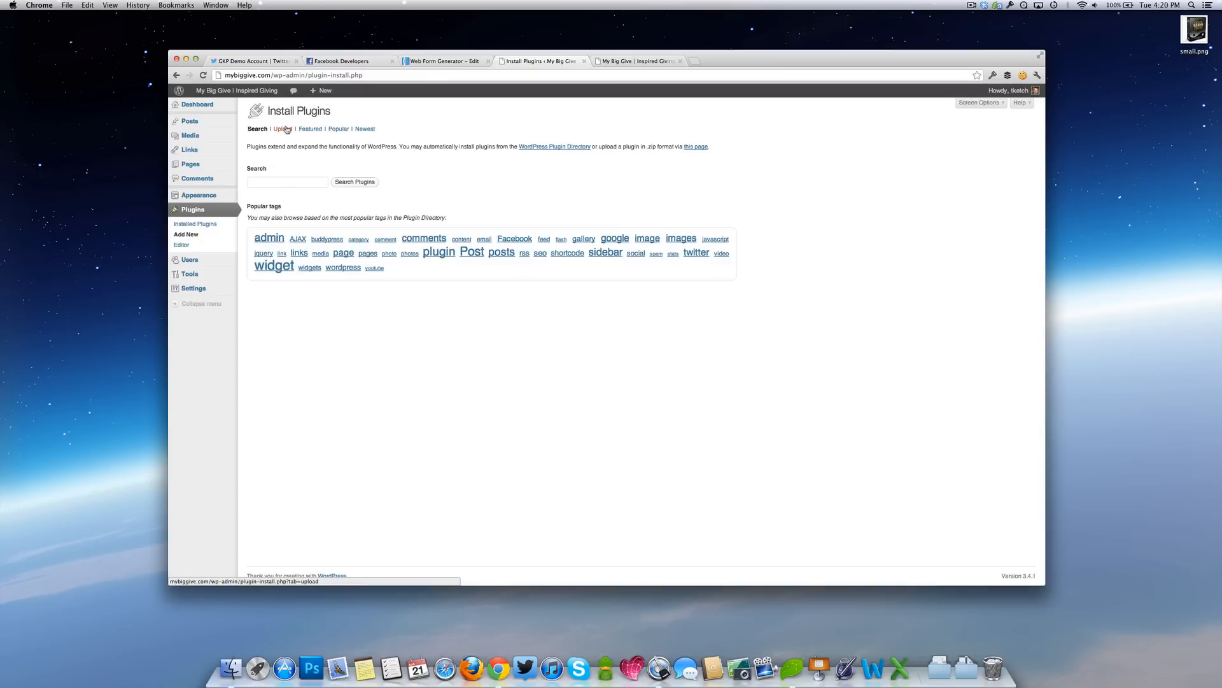
Upload good-karma-press-1.0.1.zip, install it and activate the Good Karma Press plugin
{"action": "left_click", "coordinate": [284, 129]}
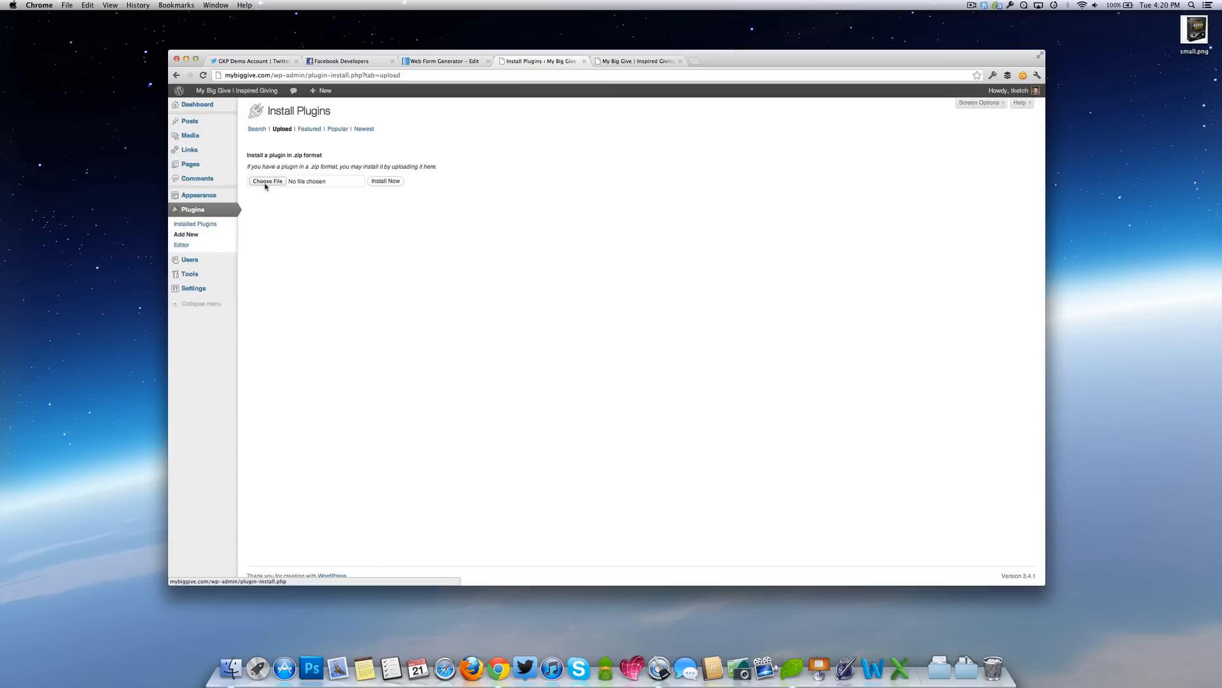
{"action": "left_click", "coordinate": [267, 182]}
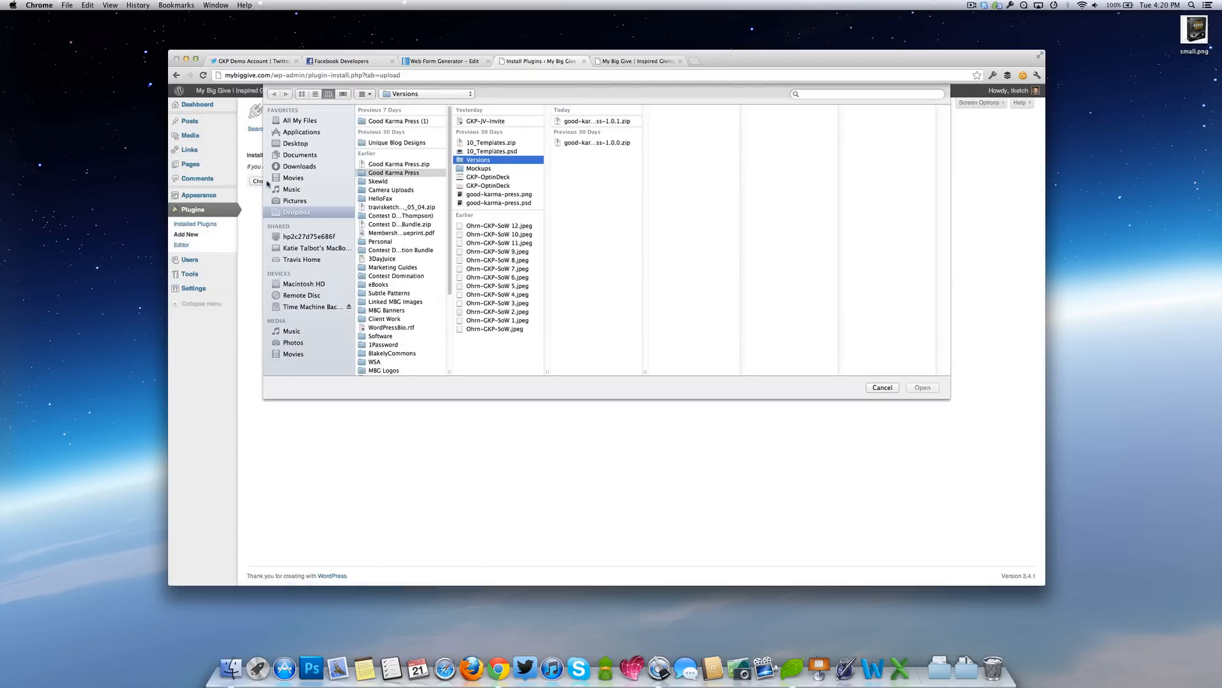
{"action": "left_click", "coordinate": [610, 122]}
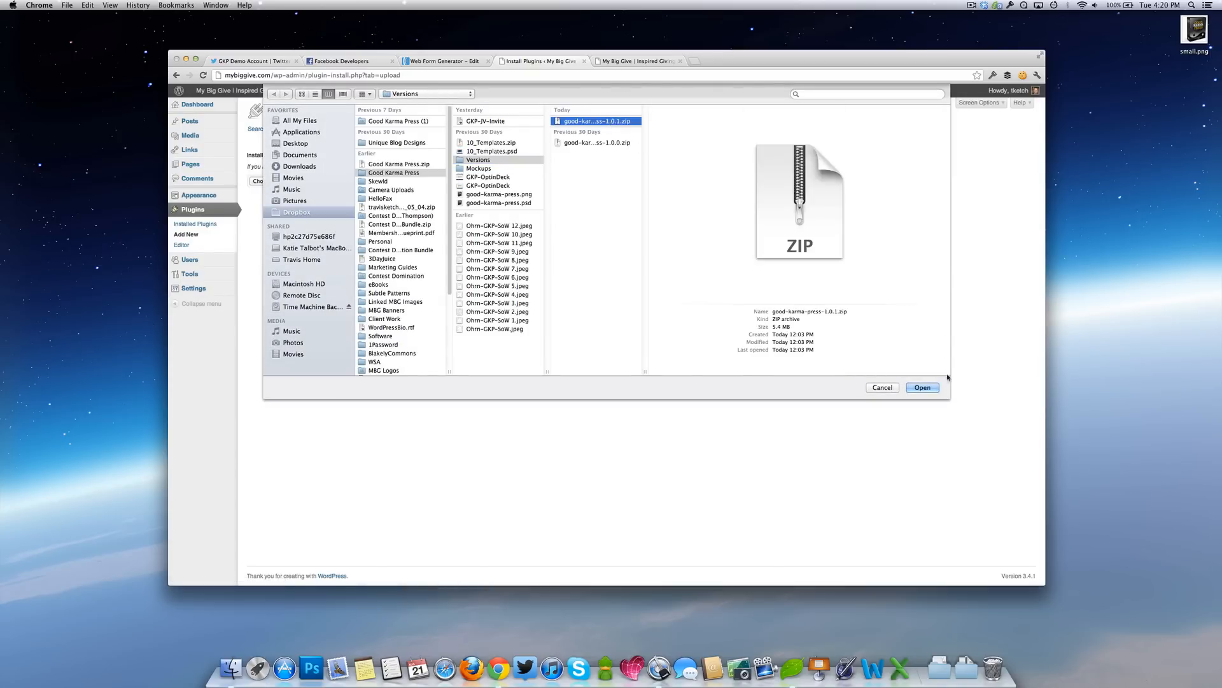
{"action": "left_click", "coordinate": [923, 388]}
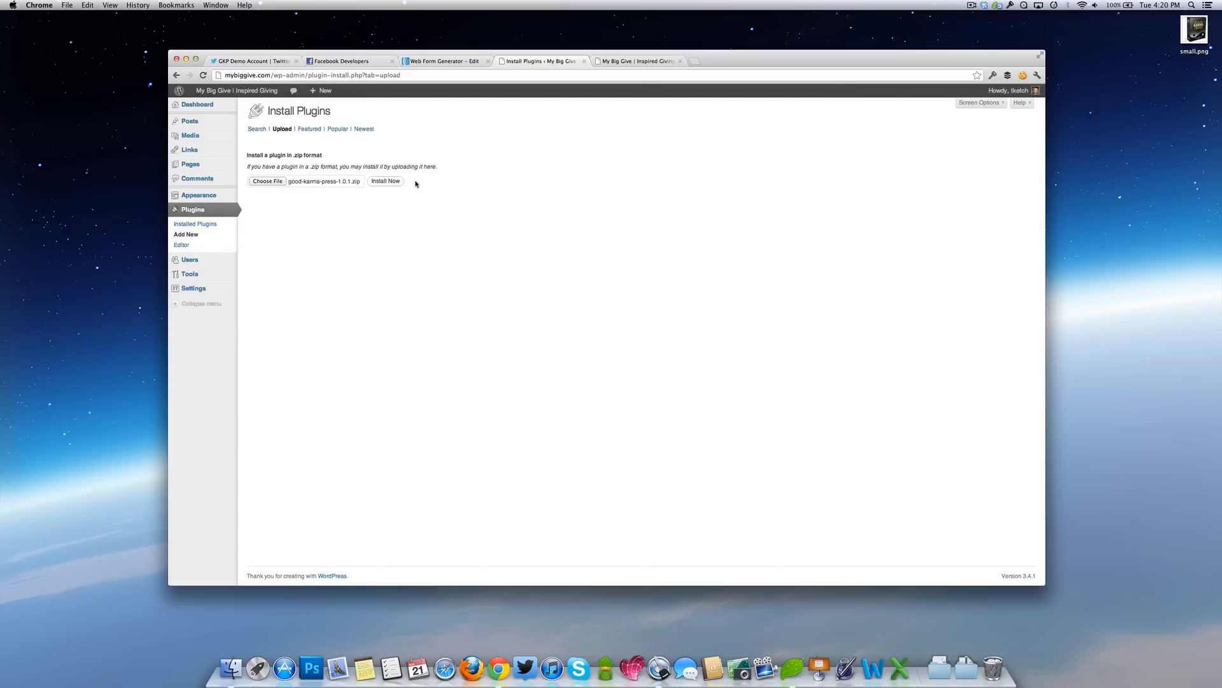
{"action": "left_click", "coordinate": [396, 182]}
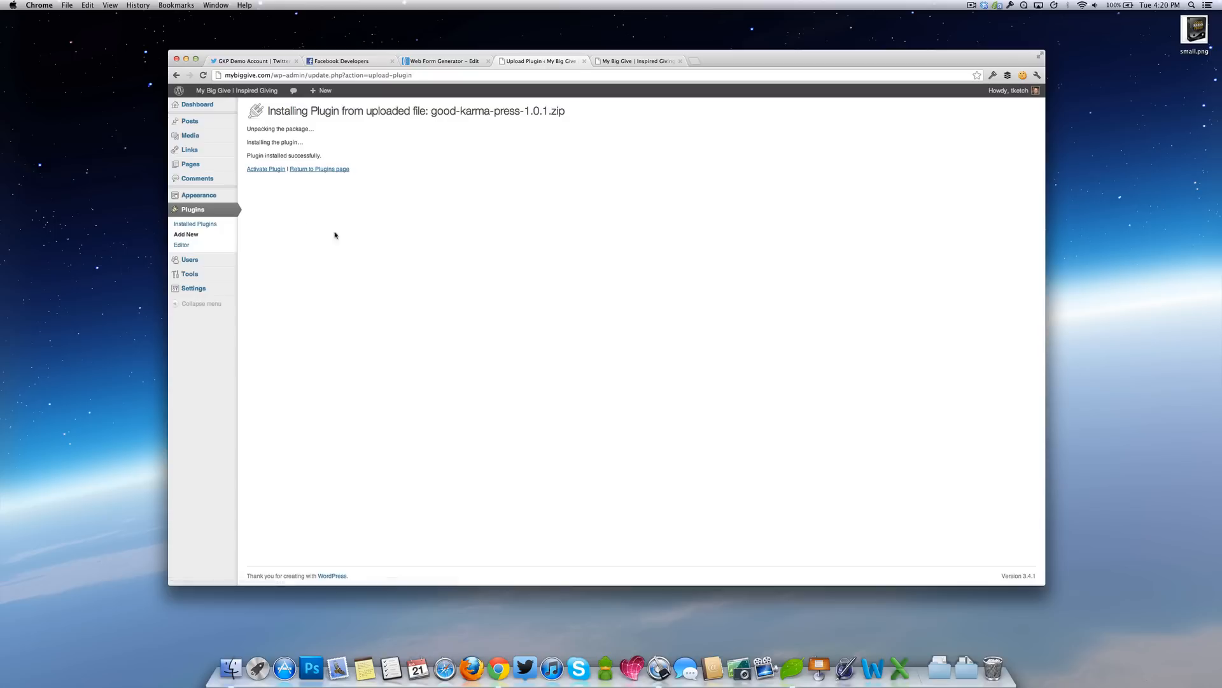
{"action": "left_click", "coordinate": [268, 170]}
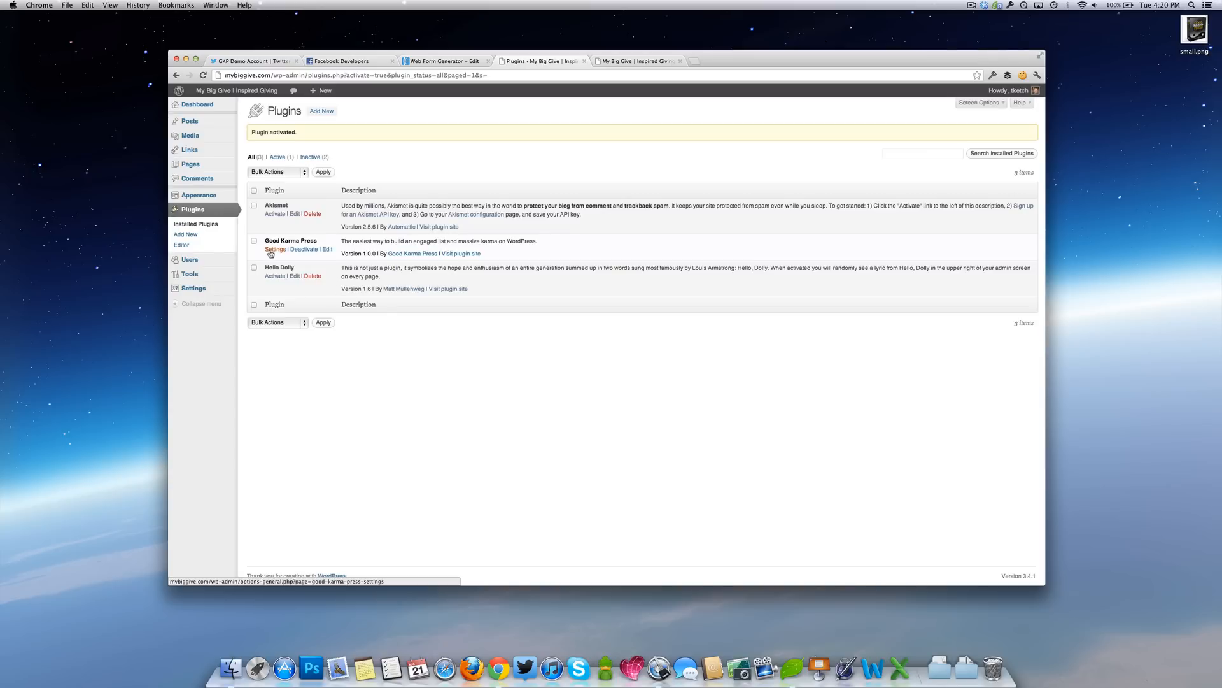
{"action": "mouse_move", "coordinate": [194, 288]}
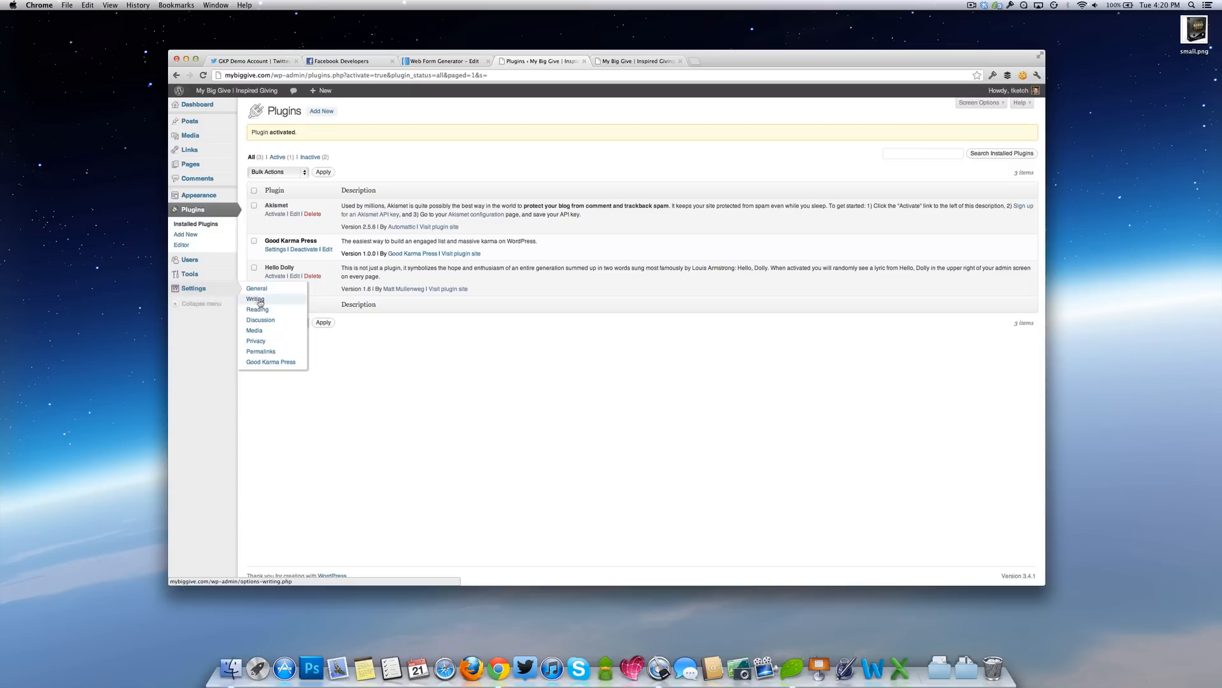
Open Settings > Good Karma Press and scroll through its options, including the ClickBank ID field
{"action": "left_click", "coordinate": [286, 362]}
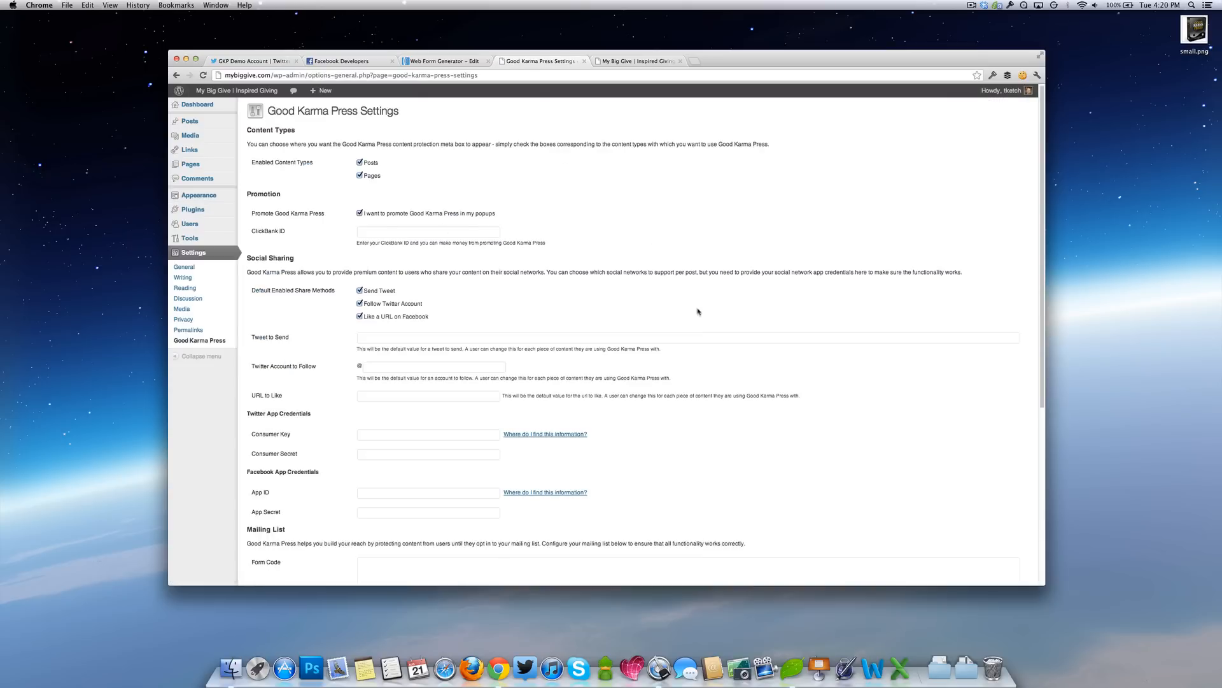
{"action": "scroll", "coordinate": [721, 351], "scroll_direction": "down", "scroll_amount": 5}
{"action": "scroll", "coordinate": [722, 351], "scroll_direction": "down", "scroll_amount": 1}
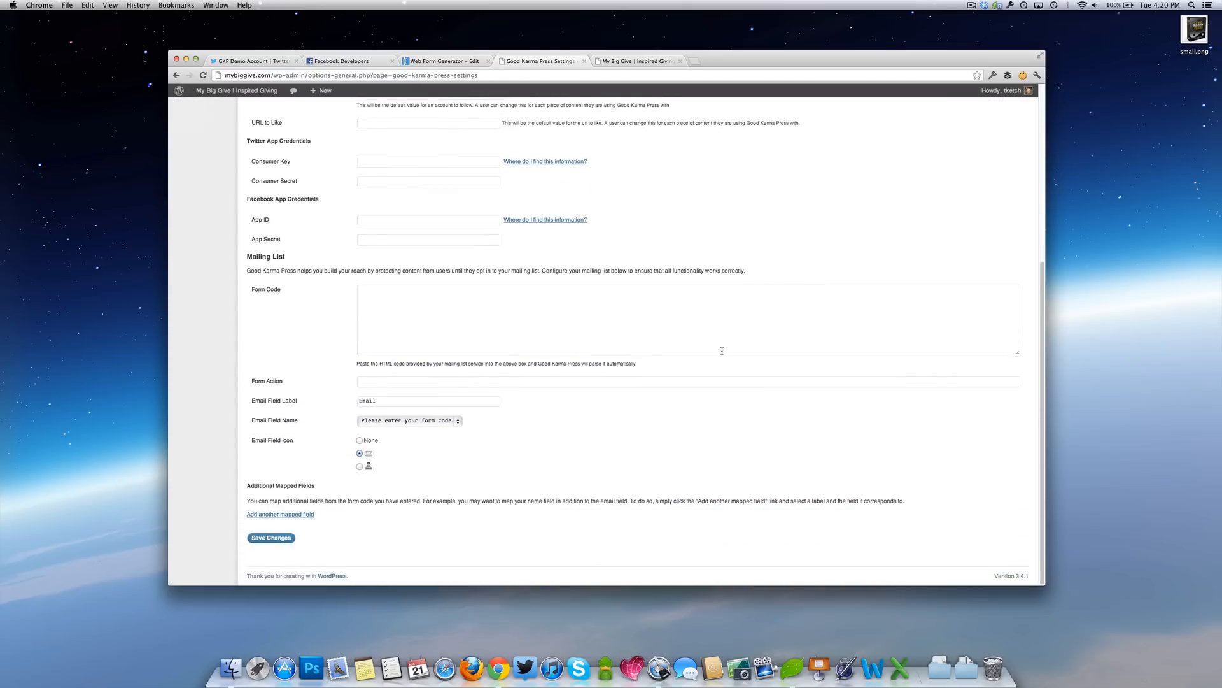
{"action": "scroll", "coordinate": [699, 371], "scroll_direction": "up", "scroll_amount": 5}
{"action": "scroll", "coordinate": [700, 366], "scroll_direction": "up", "scroll_amount": 2}
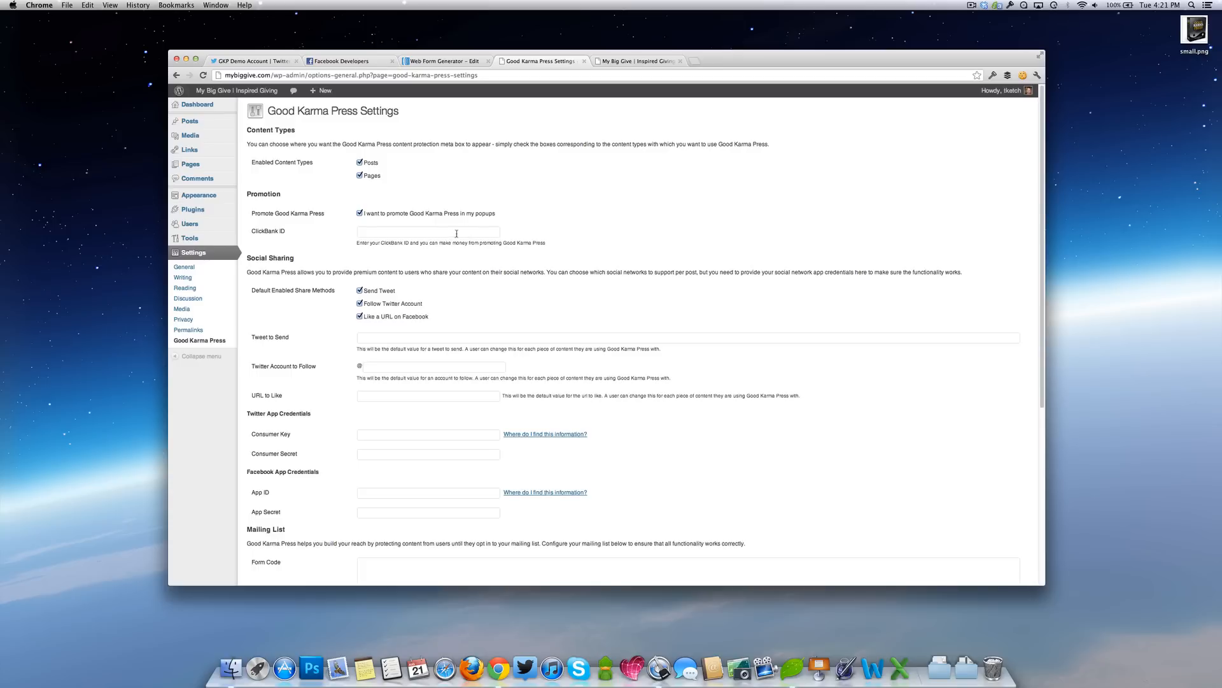
{"action": "left_click", "coordinate": [371, 232]}
{"action": "scroll", "coordinate": [306, 327], "scroll_direction": "down", "scroll_amount": 4}
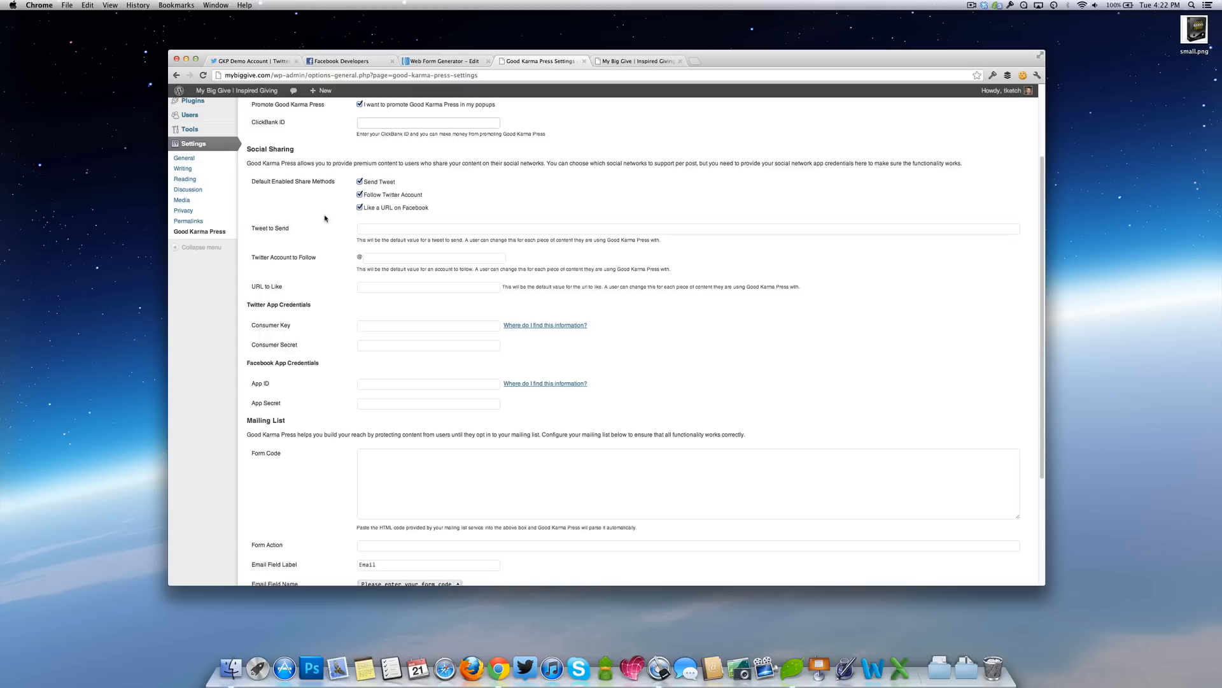
{"action": "left_click", "coordinate": [401, 229]}
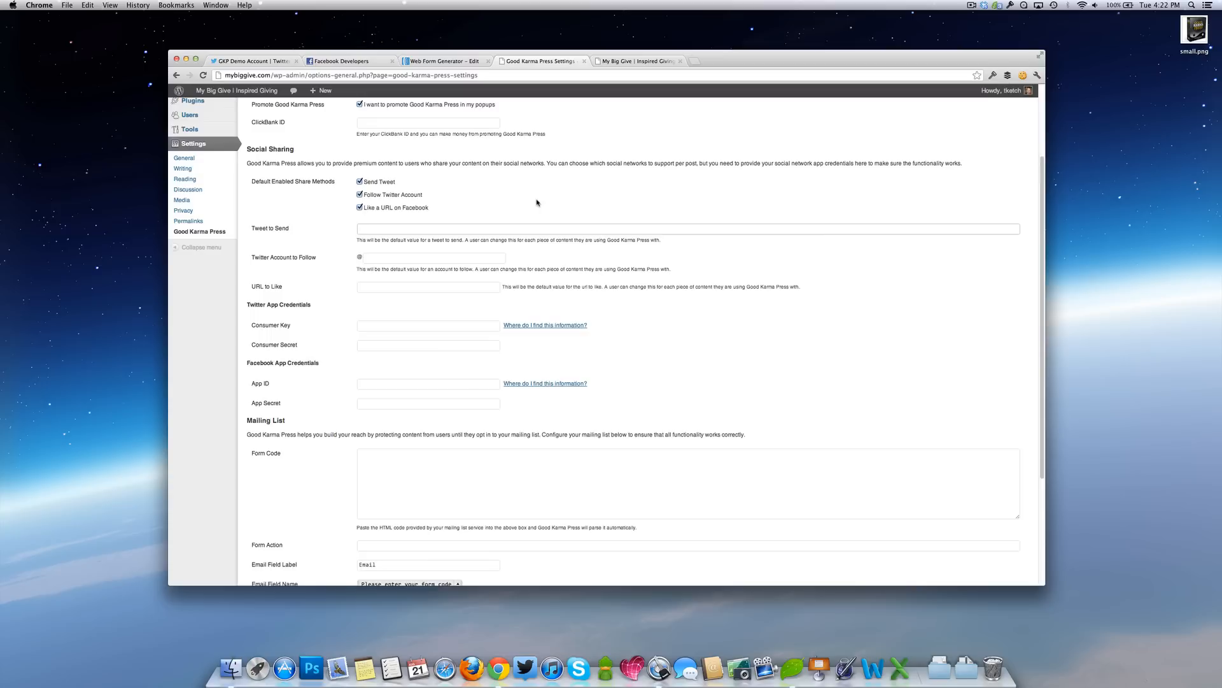
{"action": "type", "text": "Downloading an awesome eBook guide about [] get yours too at http://blahblah.com"}
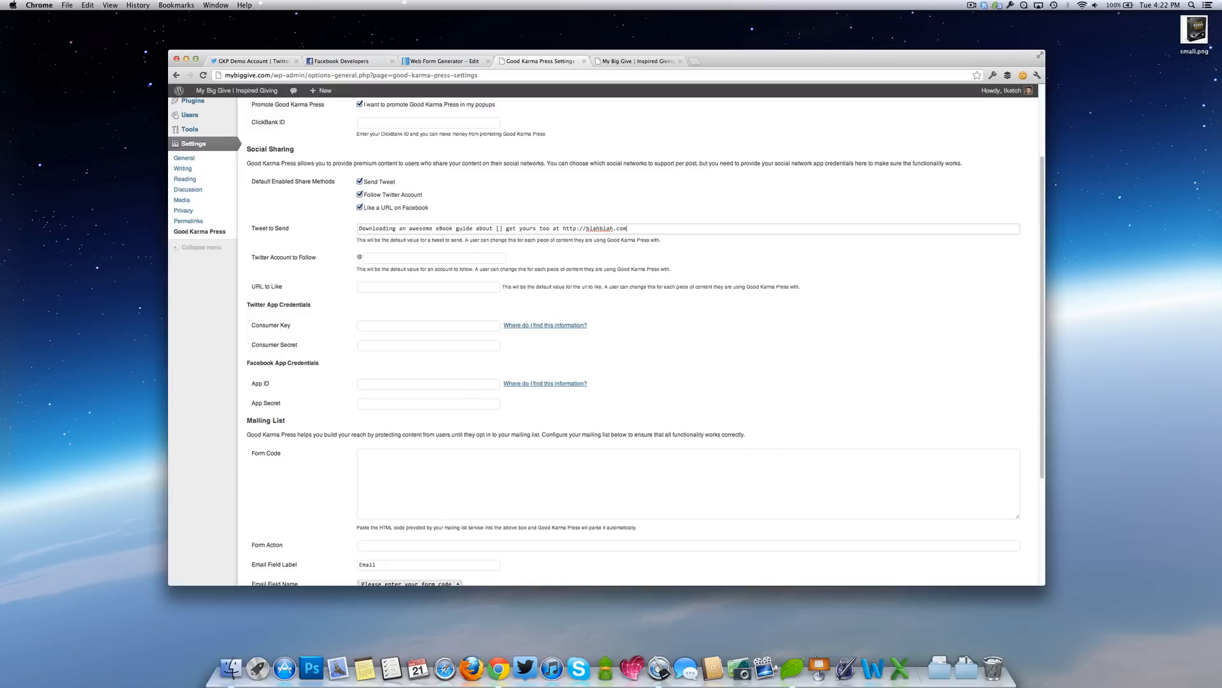
{"action": "left_click", "coordinate": [508, 180]}
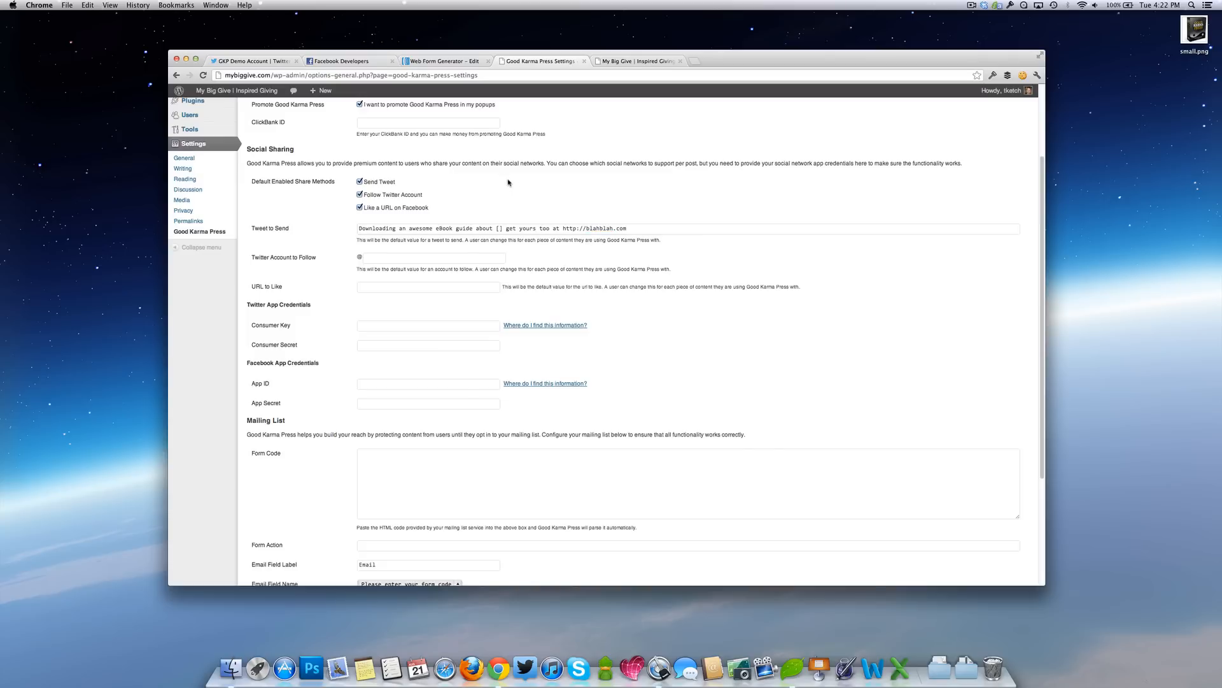
{"action": "left_click", "coordinate": [415, 254]}
{"action": "type", "text": "Tr"}
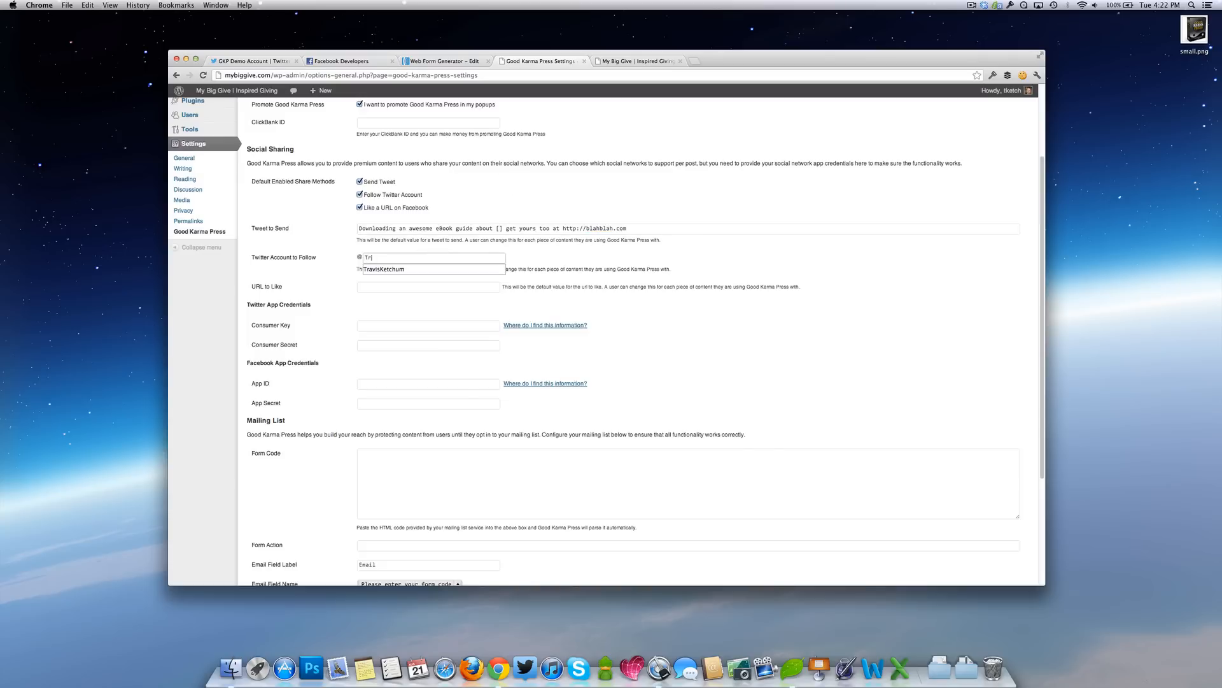
{"action": "type", "text": "avisKetchum"}
{"action": "key", "text": "Tab"}
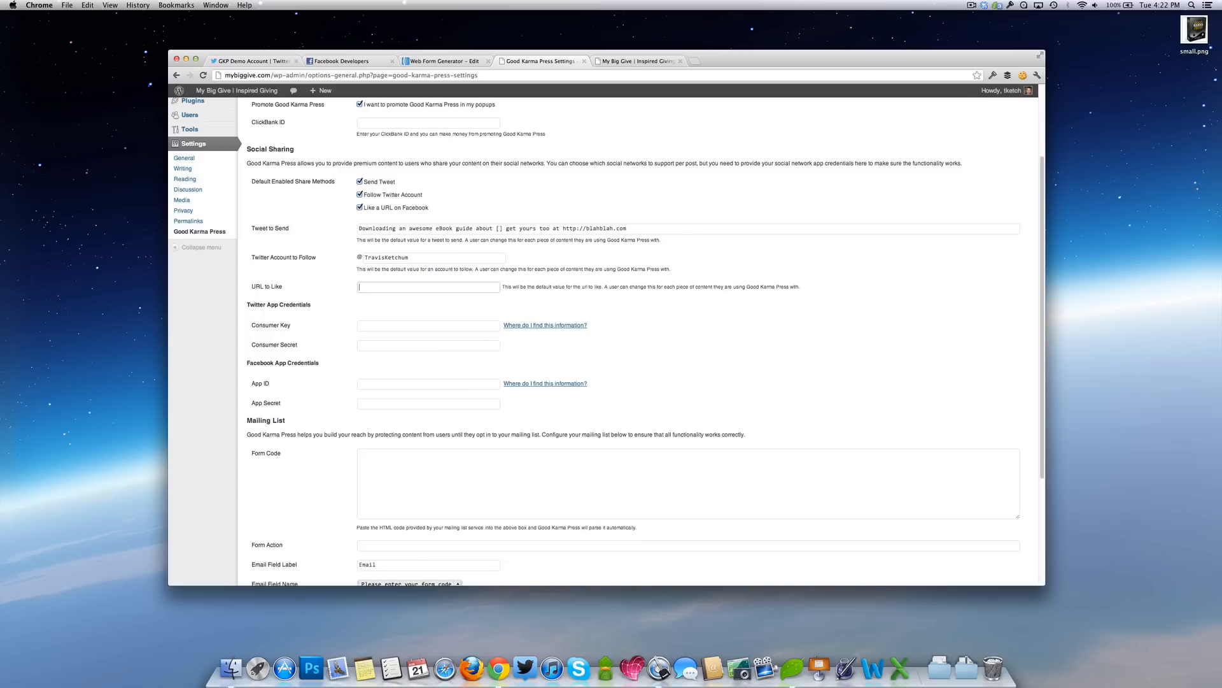
Autofill URL to Like with The College Startup Facebook page address and verify it in a new tab
{"action": "type", "text": "ht"}
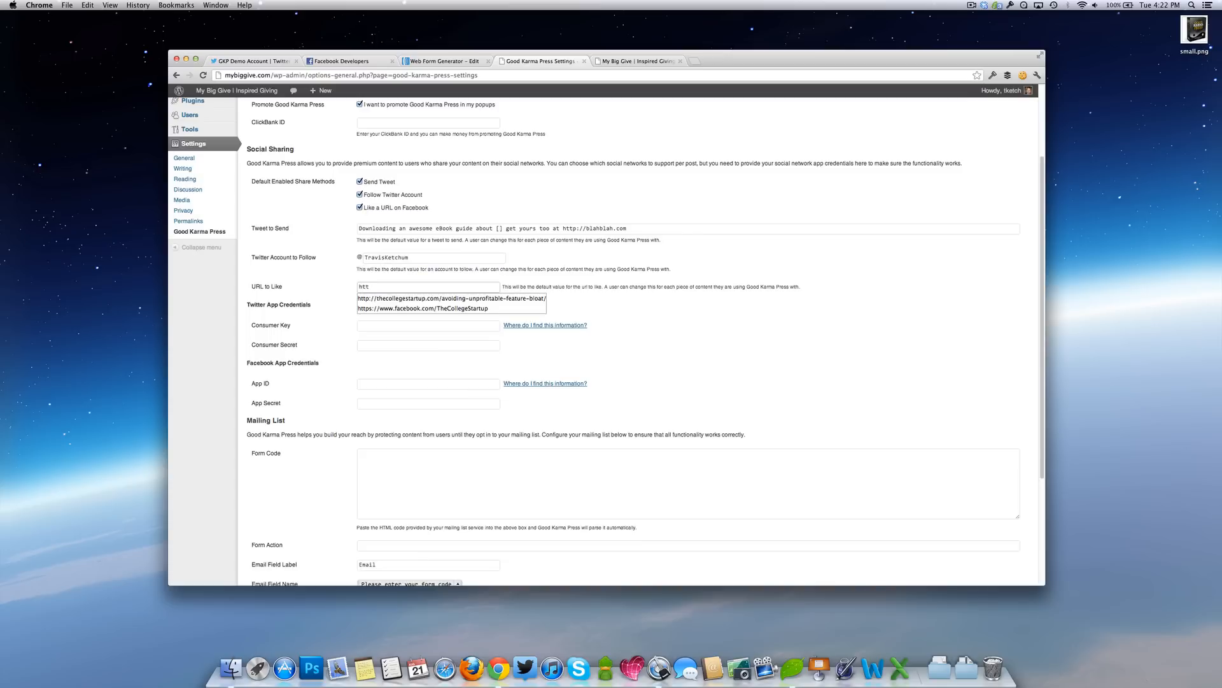
{"action": "type", "text": "t"}
{"action": "key", "text": "Down"}
{"action": "key", "text": "Down"}
{"action": "key", "text": "Return"}
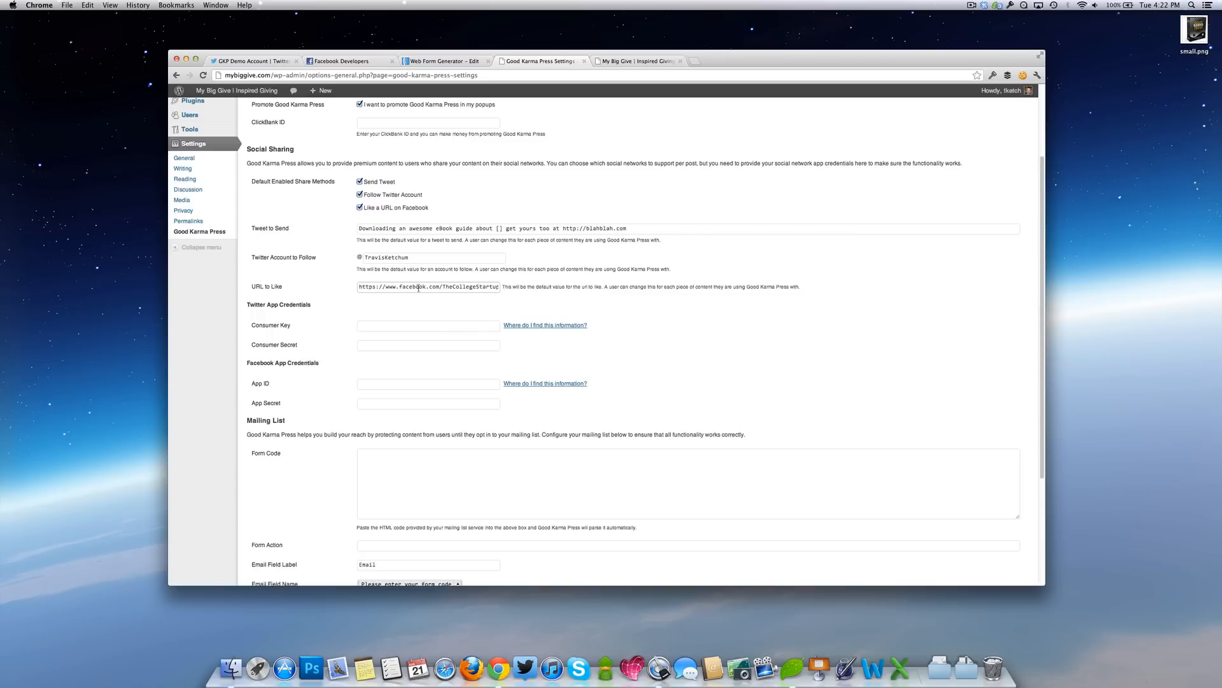
{"action": "left_click", "coordinate": [442, 286]}
{"action": "left_click_drag", "start_coordinate": [443, 285], "coordinate": [359, 286]}
{"action": "key", "text": "super+c"}
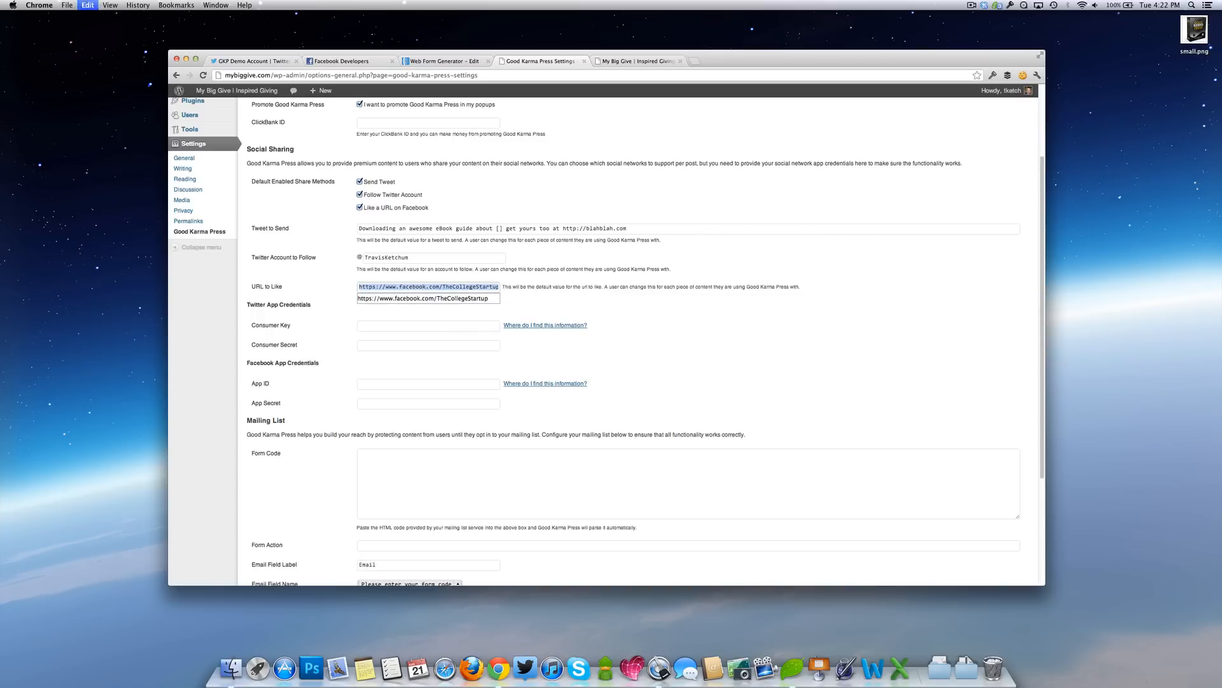
{"action": "key", "text": "super+t"}
{"action": "key", "text": "super+v"}
{"action": "key", "text": "Return"}
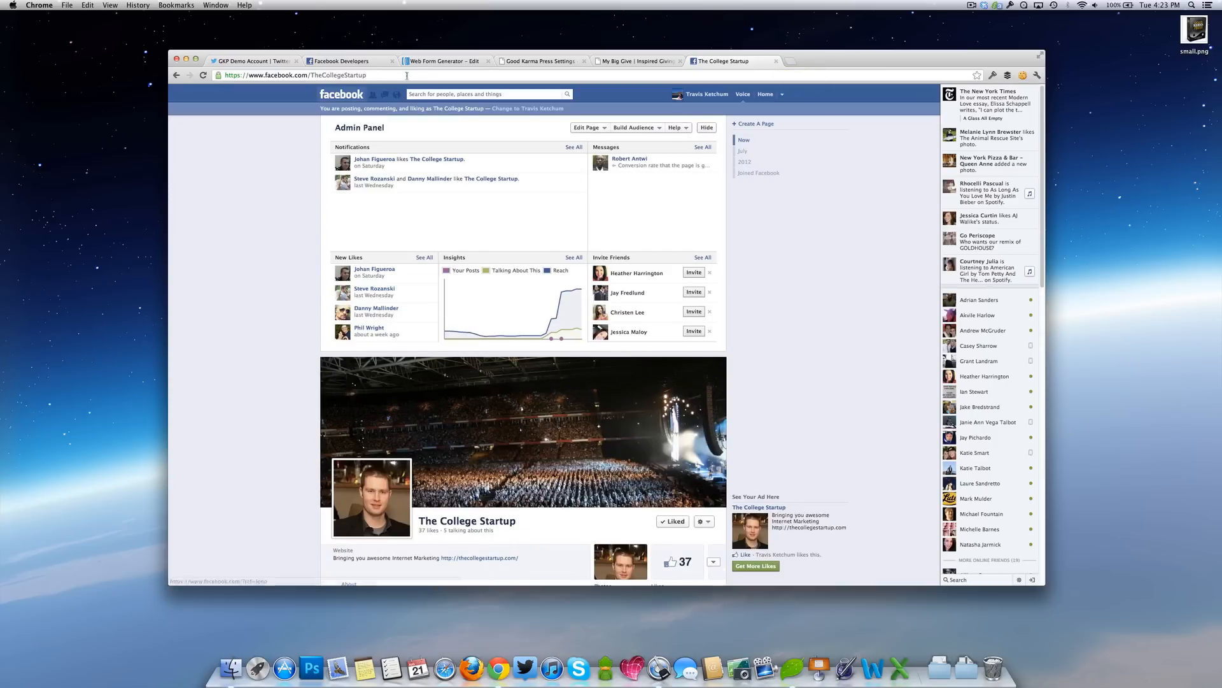
{"action": "left_click", "coordinate": [775, 64]}
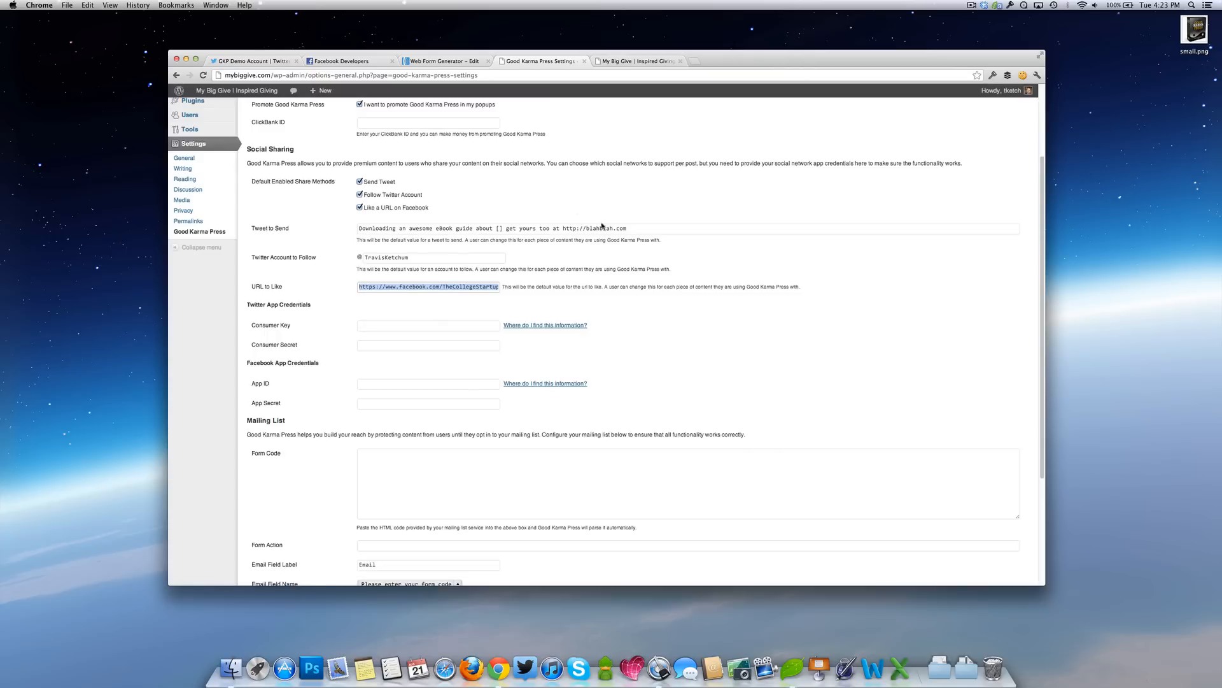
{"action": "left_click", "coordinate": [686, 337]}
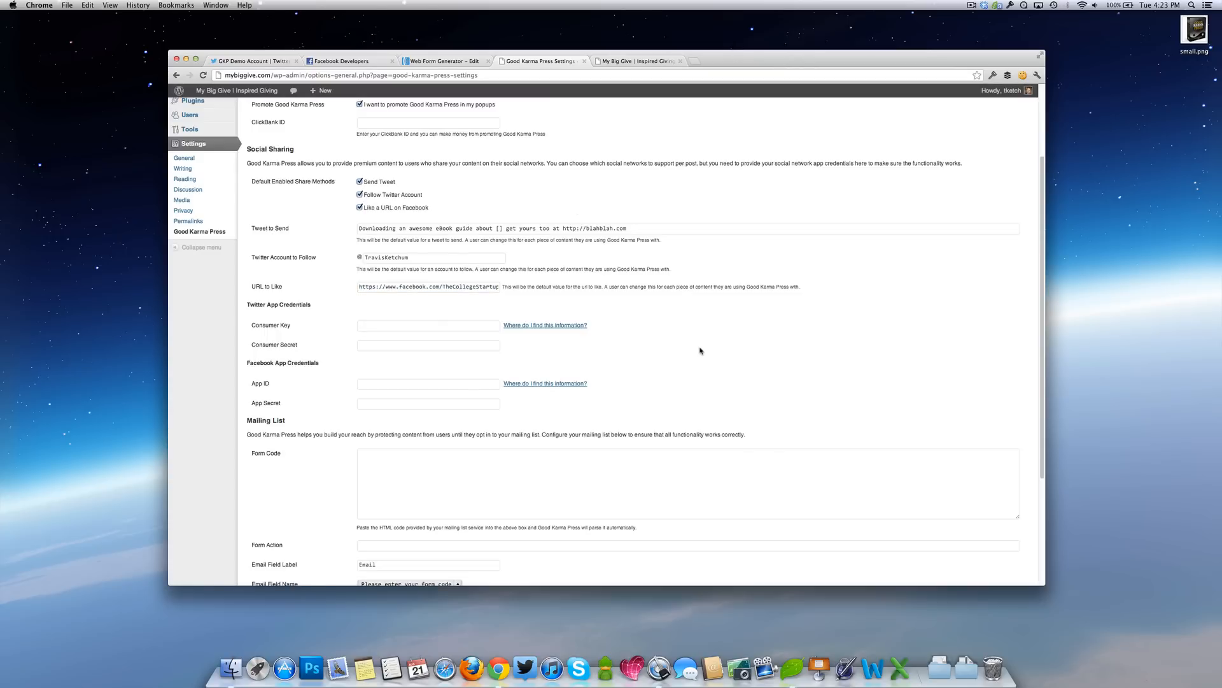
{"action": "scroll", "coordinate": [710, 334], "scroll_direction": "down", "scroll_amount": 5}
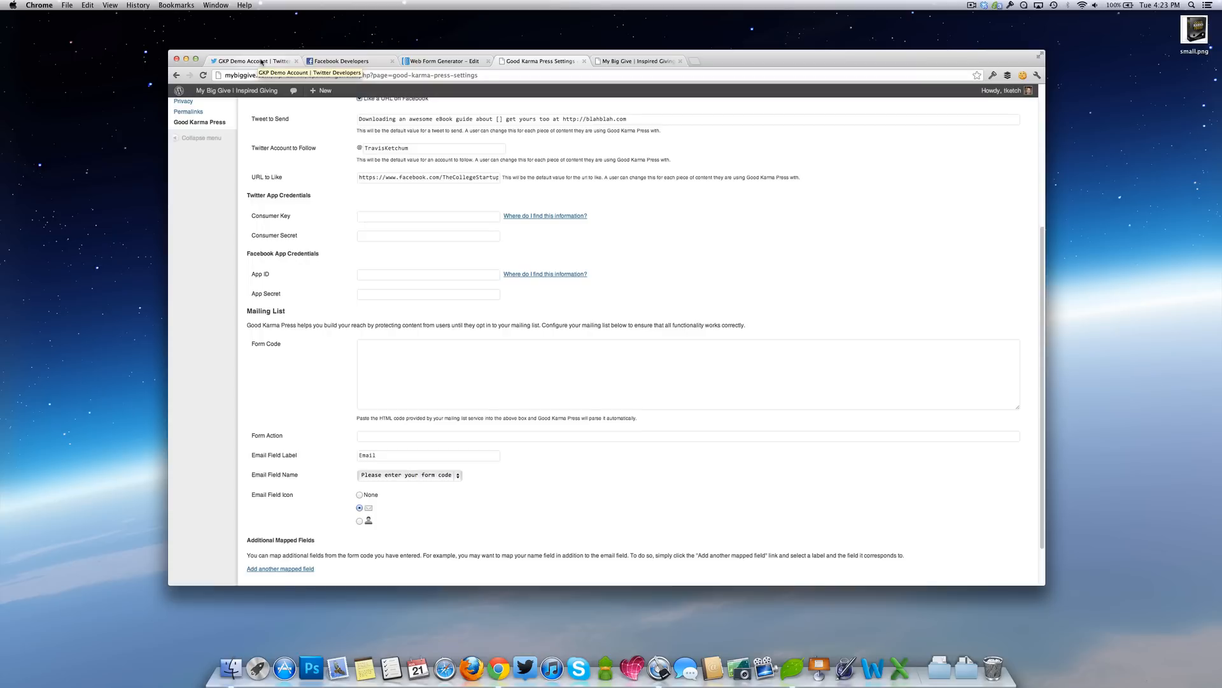
Copy the Twitter demo app's Consumer Key into the Good Karma Press Consumer Key field
{"action": "left_click", "coordinate": [261, 62]}
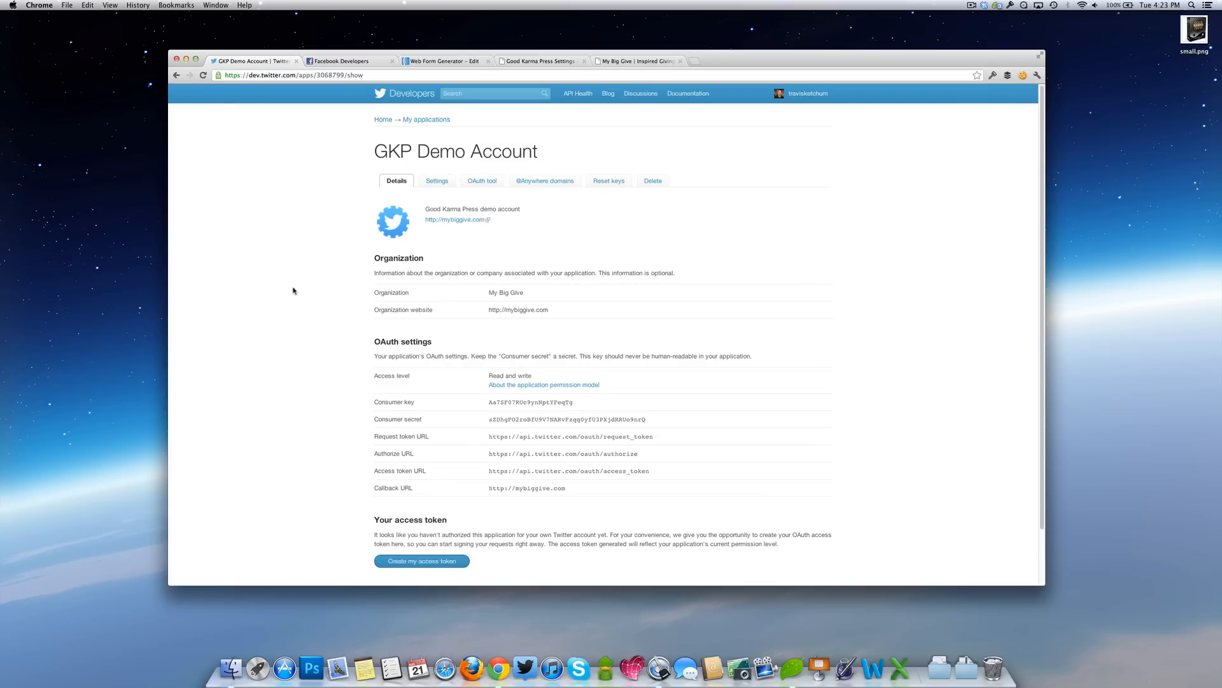
{"action": "scroll", "coordinate": [294, 291], "scroll_direction": "down", "scroll_amount": 2}
{"action": "scroll", "coordinate": [298, 296], "scroll_direction": "down", "scroll_amount": 2}
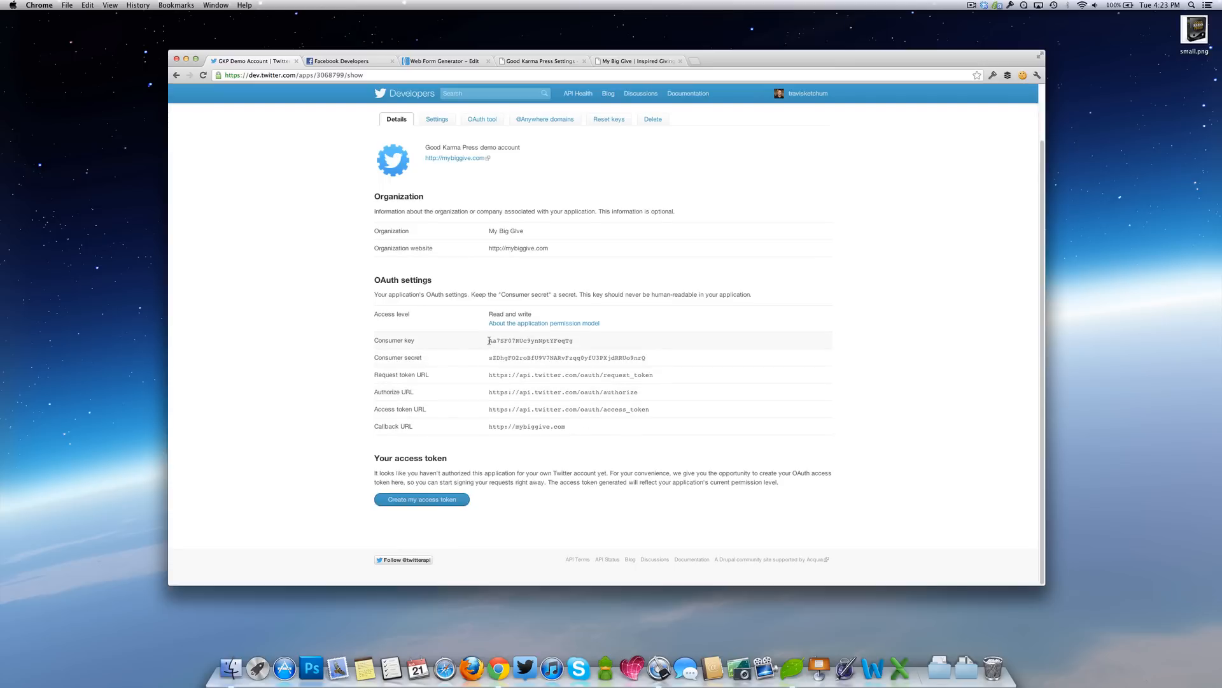
{"action": "left_click_drag", "start_coordinate": [488, 341], "coordinate": [579, 340]}
{"action": "left_click", "coordinate": [554, 61]}
{"action": "left_click", "coordinate": [392, 219]}
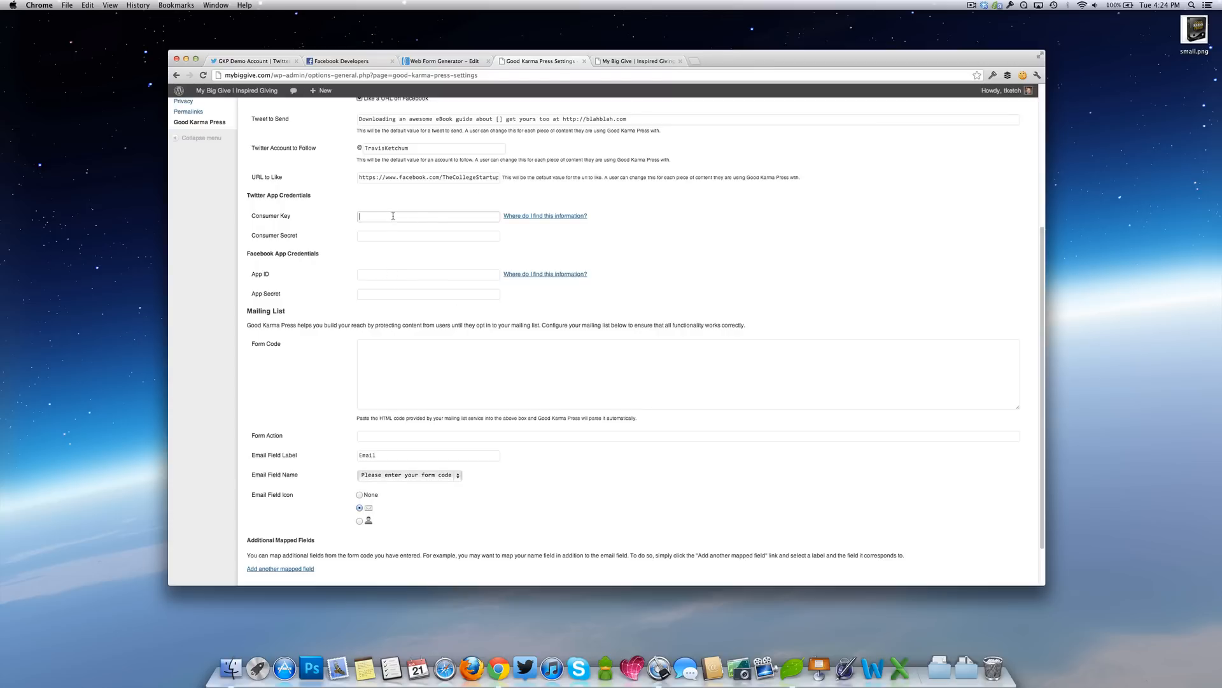
{"action": "key", "text": "super+v"}
Copy the Twitter app's Consumer Secret into the Consumer Secret field
{"action": "left_click", "coordinate": [247, 63]}
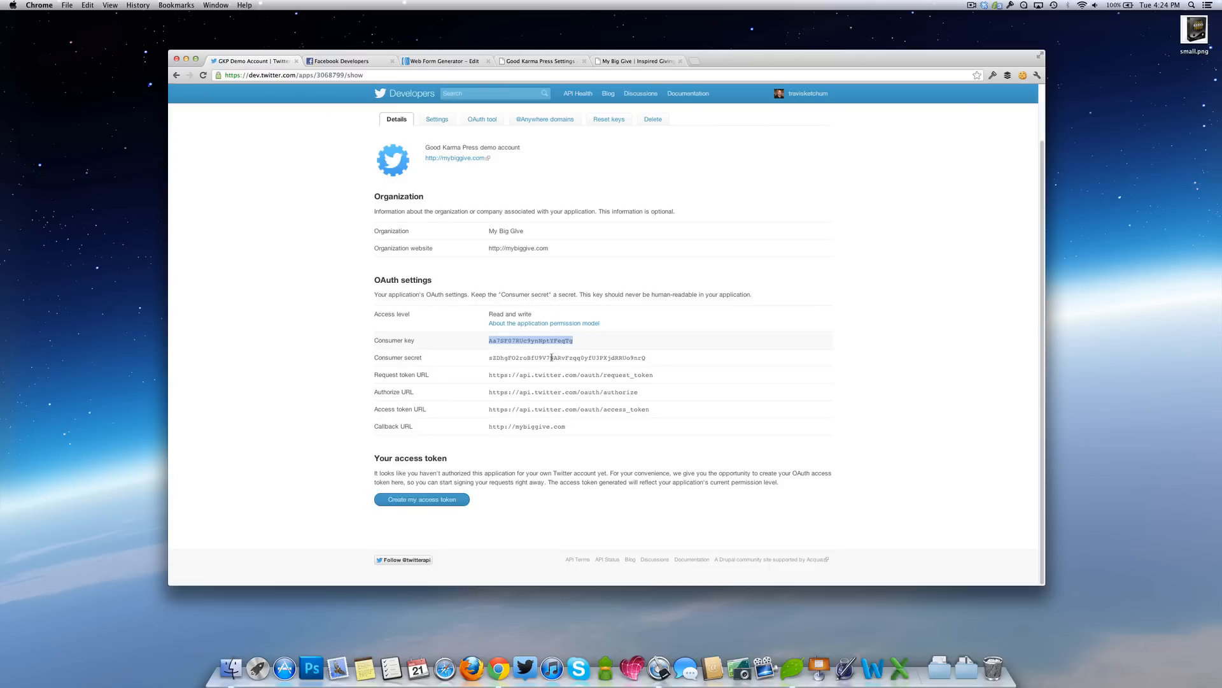
{"action": "left_click_drag", "start_coordinate": [489, 359], "coordinate": [646, 359]}
{"action": "key", "text": "super+c"}
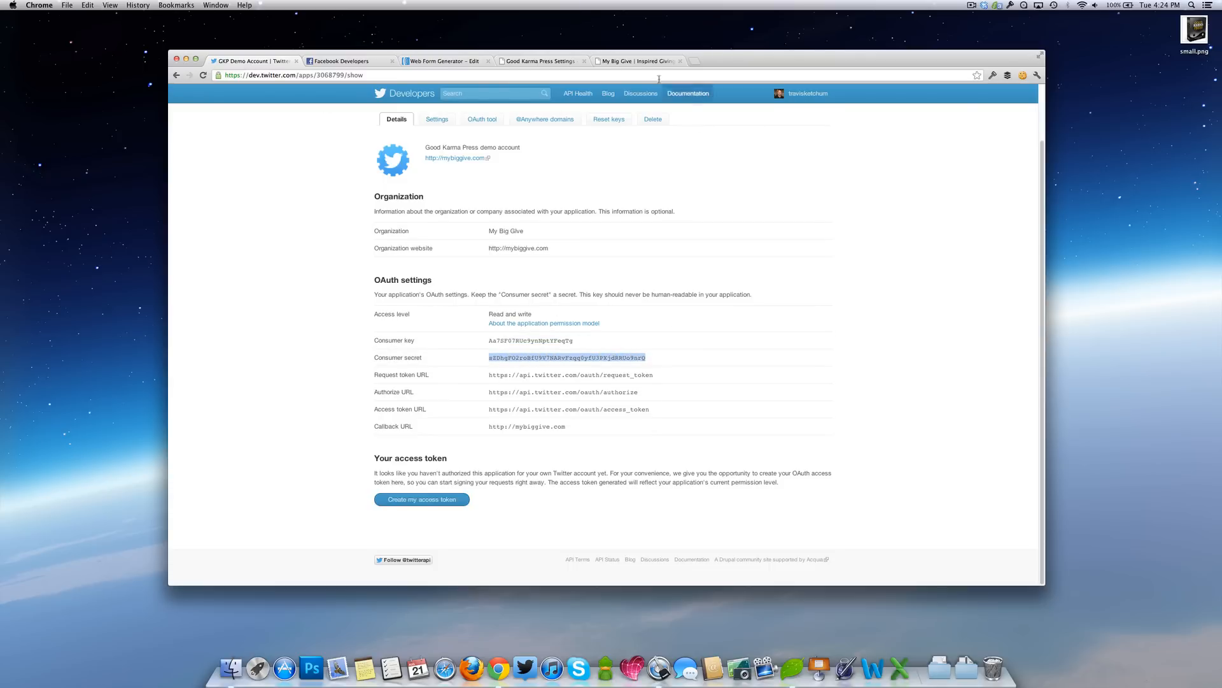
{"action": "left_click", "coordinate": [570, 61]}
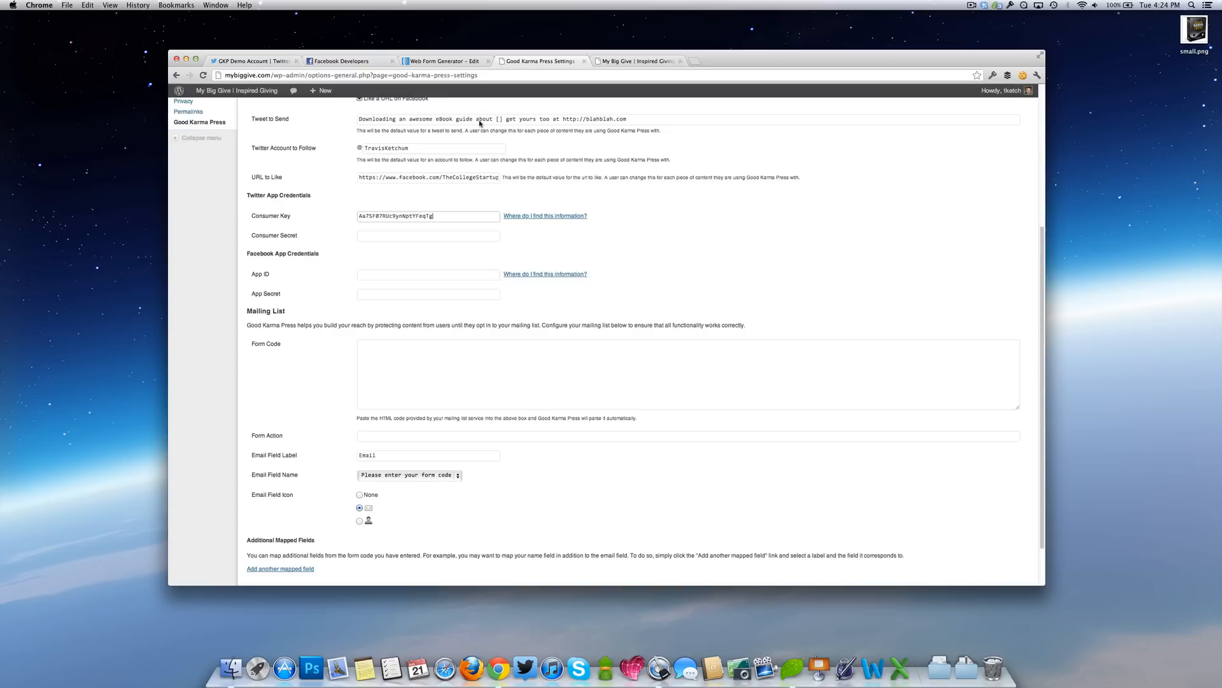
{"action": "left_click", "coordinate": [395, 237]}
{"action": "key", "text": "super+v"}
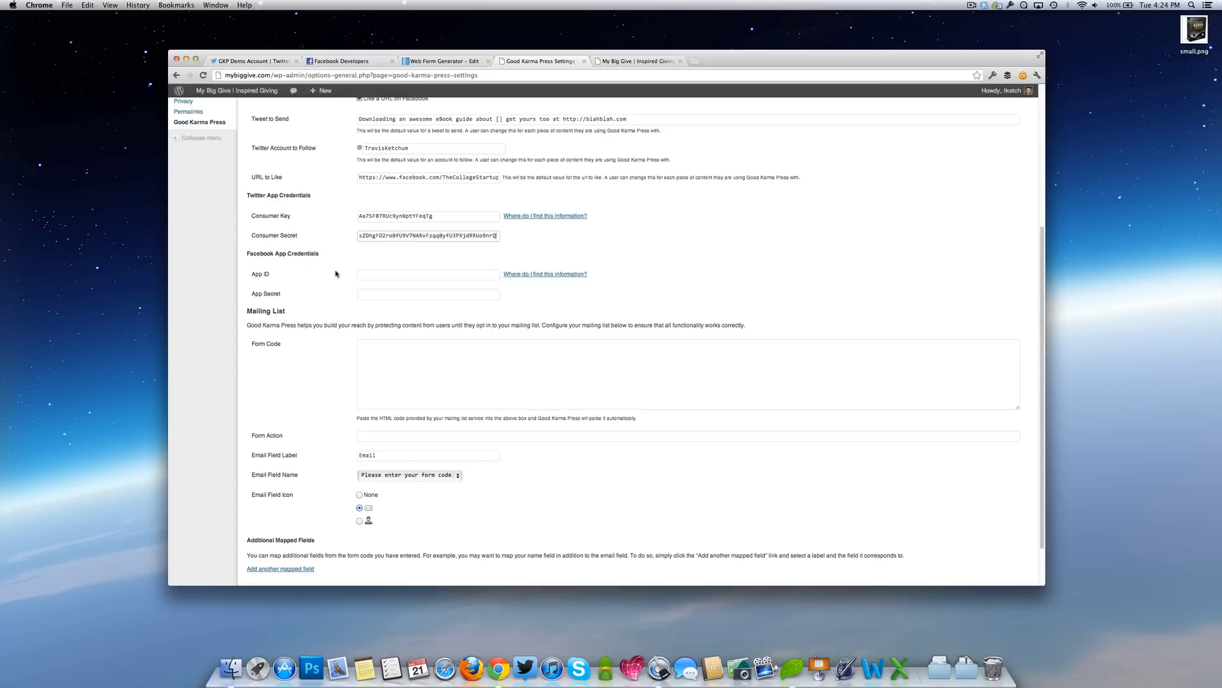
{"action": "left_click", "coordinate": [372, 275]}
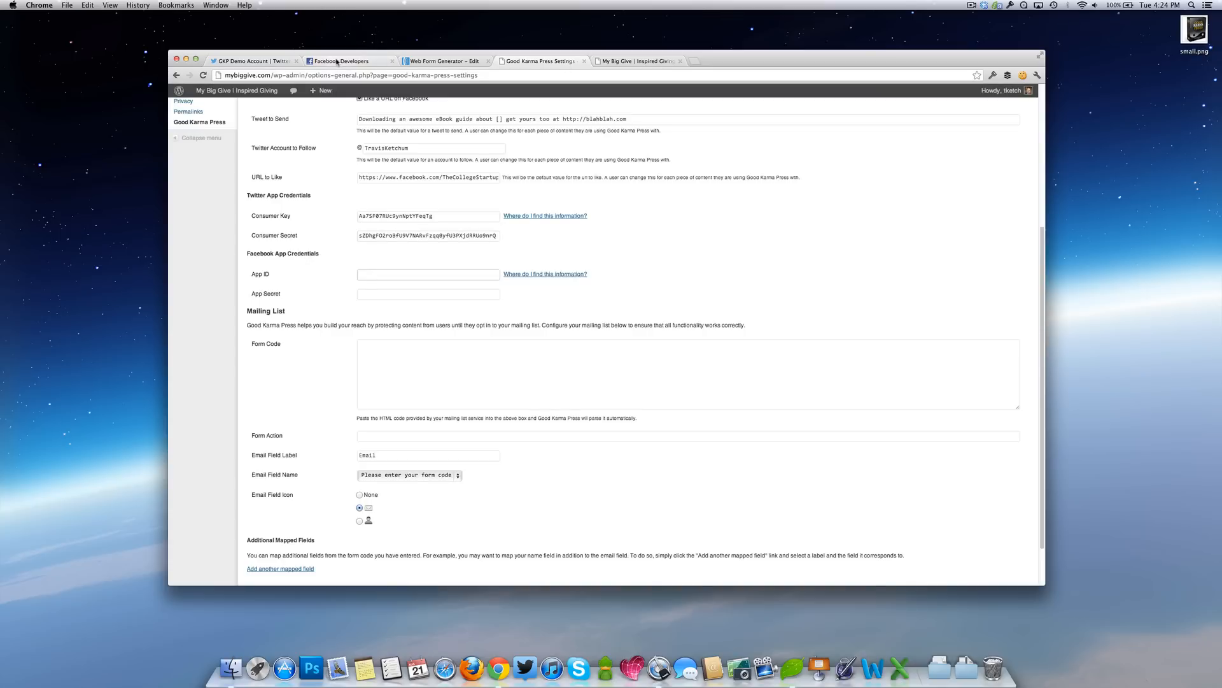
Copy the Facebook demo app's App ID into the Good Karma Press App ID field
{"action": "left_click", "coordinate": [337, 62]}
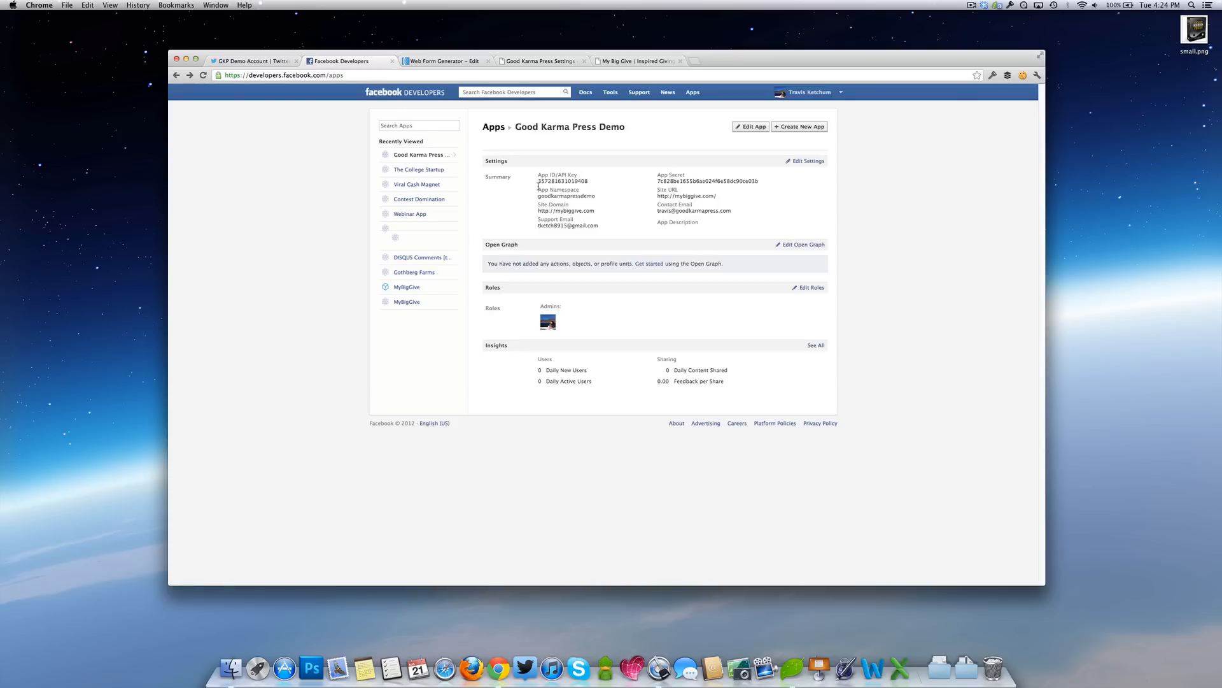
{"action": "left_click_drag", "start_coordinate": [538, 181], "coordinate": [592, 180]}
{"action": "key", "text": "super+c"}
{"action": "left_click", "coordinate": [549, 62]}
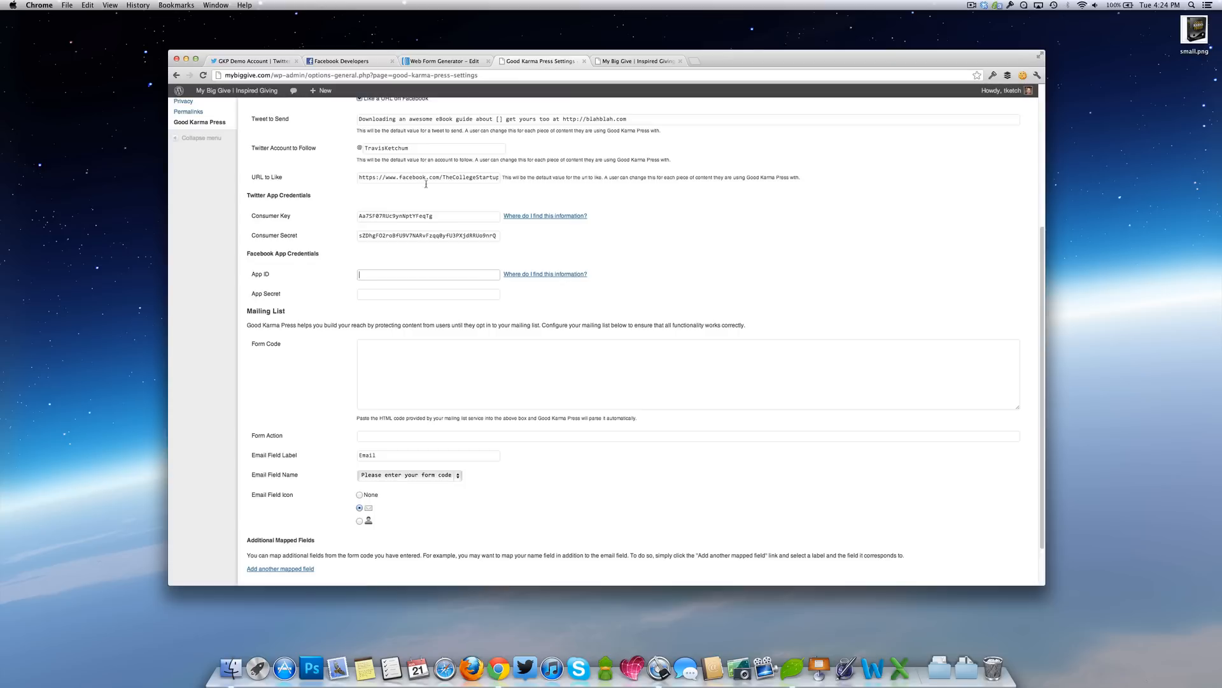
{"action": "key", "text": "super+v"}
Copy the Facebook App Secret into the App Secret field, then bring up AWeber's form generator
{"action": "left_click", "coordinate": [339, 62]}
{"action": "left_click_drag", "start_coordinate": [658, 180], "coordinate": [761, 182]}
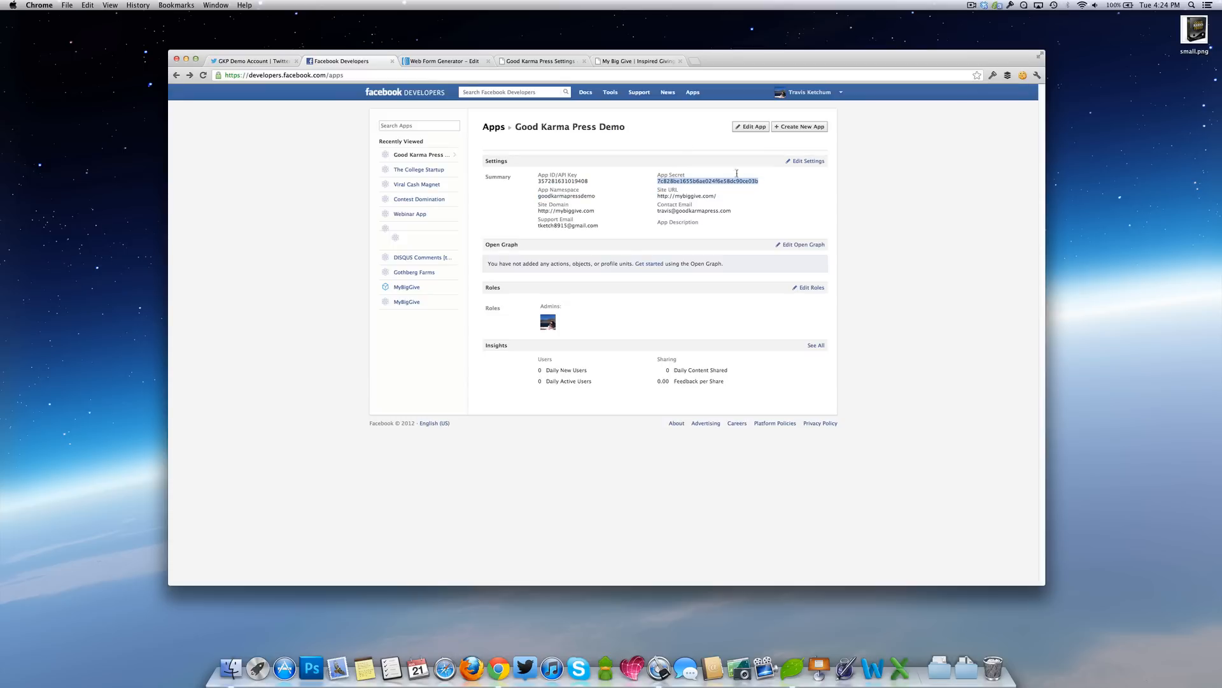
{"action": "left_click", "coordinate": [517, 59]}
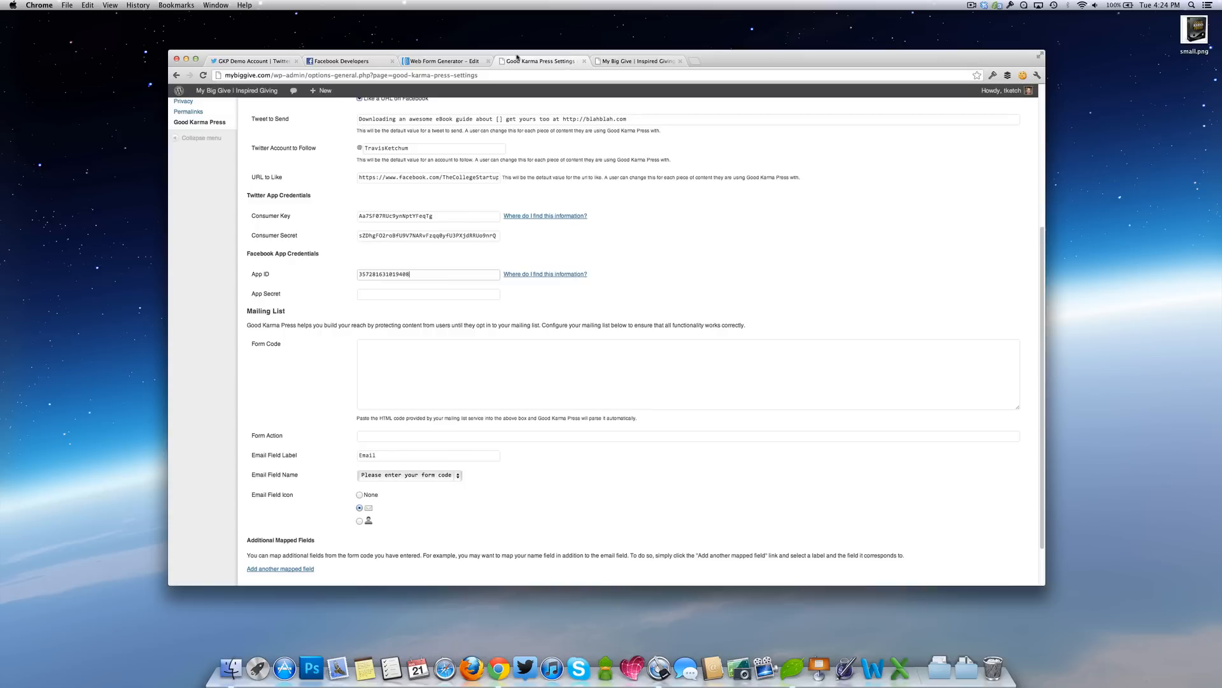
{"action": "left_click", "coordinate": [419, 294]}
{"action": "key", "text": "super+v"}
{"action": "scroll", "coordinate": [695, 255], "scroll_direction": "down", "scroll_amount": 3}
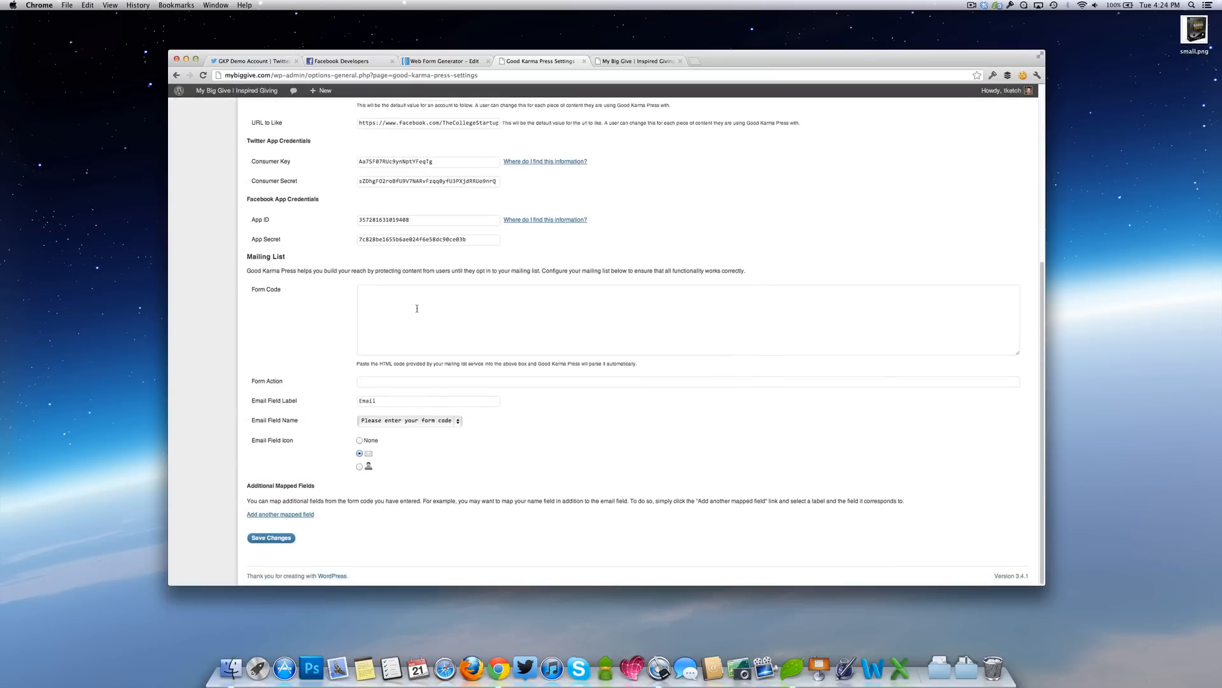
{"action": "left_click", "coordinate": [442, 63]}
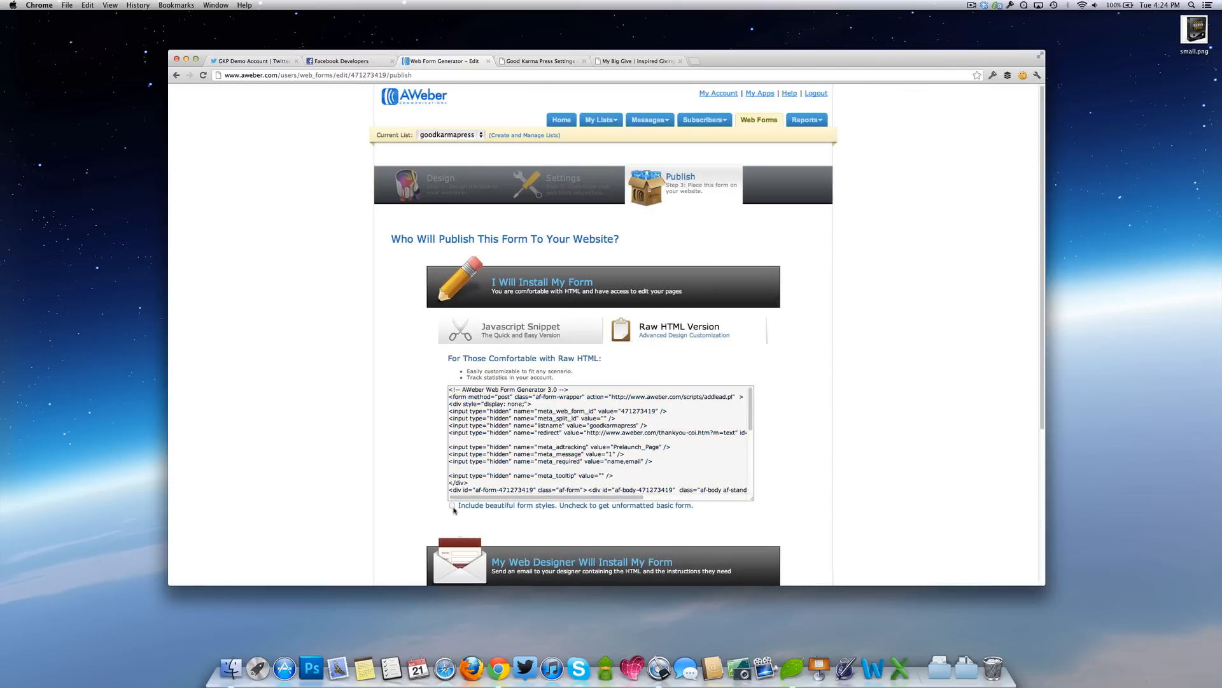
Turn on 'Include beautiful form styles' and copy the whole Raw HTML Version form code
{"action": "left_click", "coordinate": [453, 507]}
{"action": "left_click", "coordinate": [452, 506]}
{"action": "left_click", "coordinate": [452, 506]}
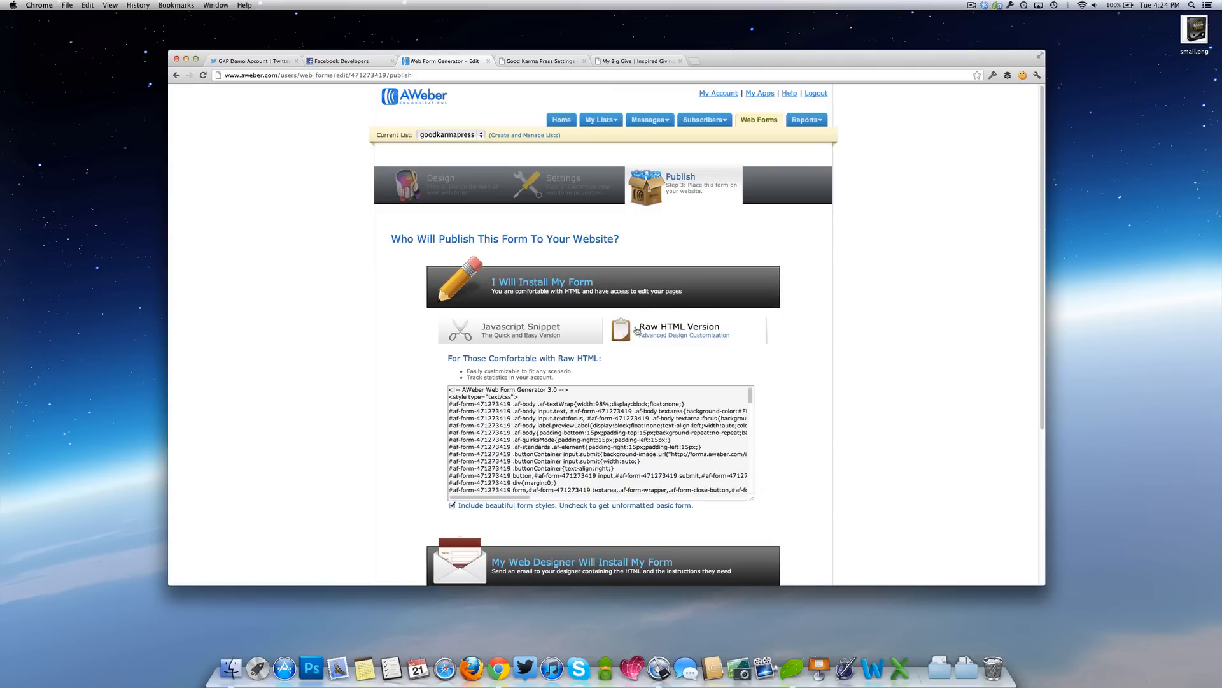
{"action": "left_click", "coordinate": [570, 337]}
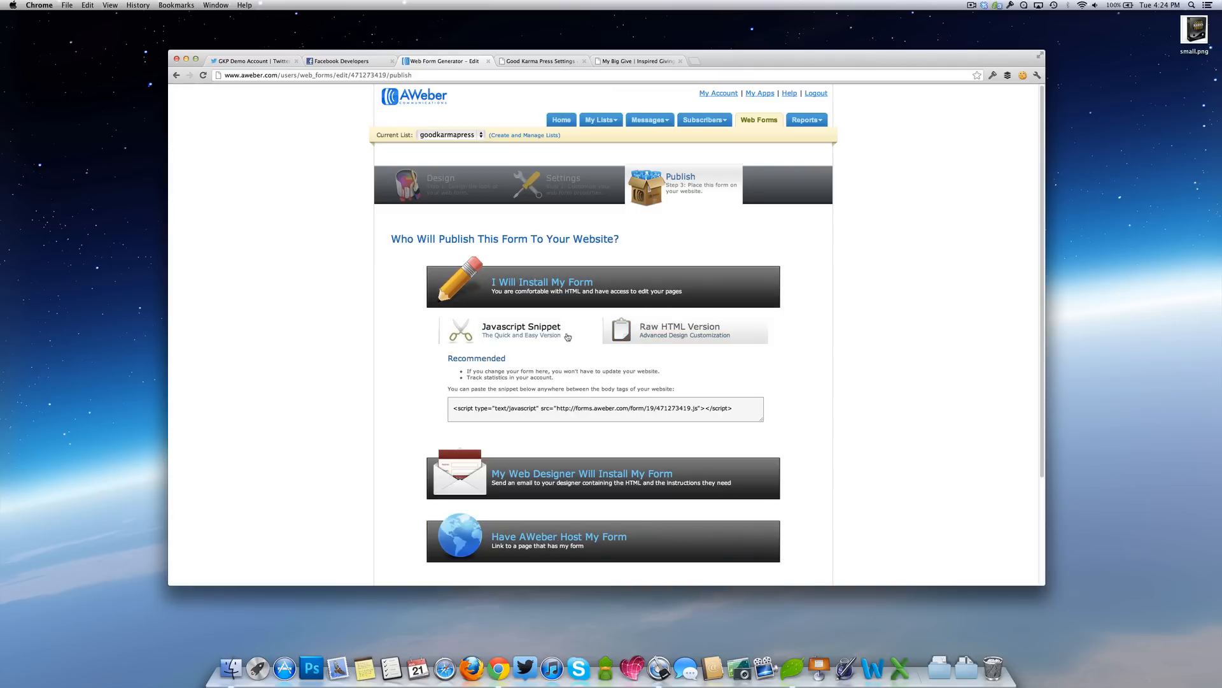
{"action": "left_click", "coordinate": [663, 332]}
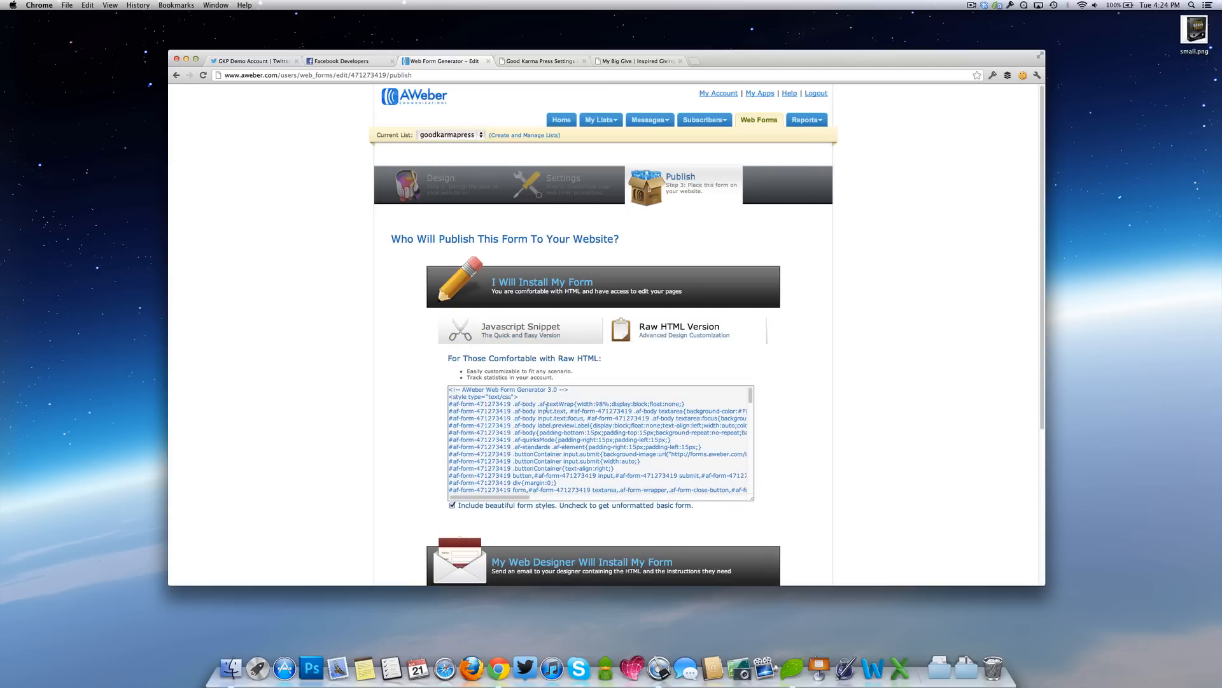
{"action": "left_click", "coordinate": [541, 411]}
{"action": "double_click", "coordinate": [541, 411]}
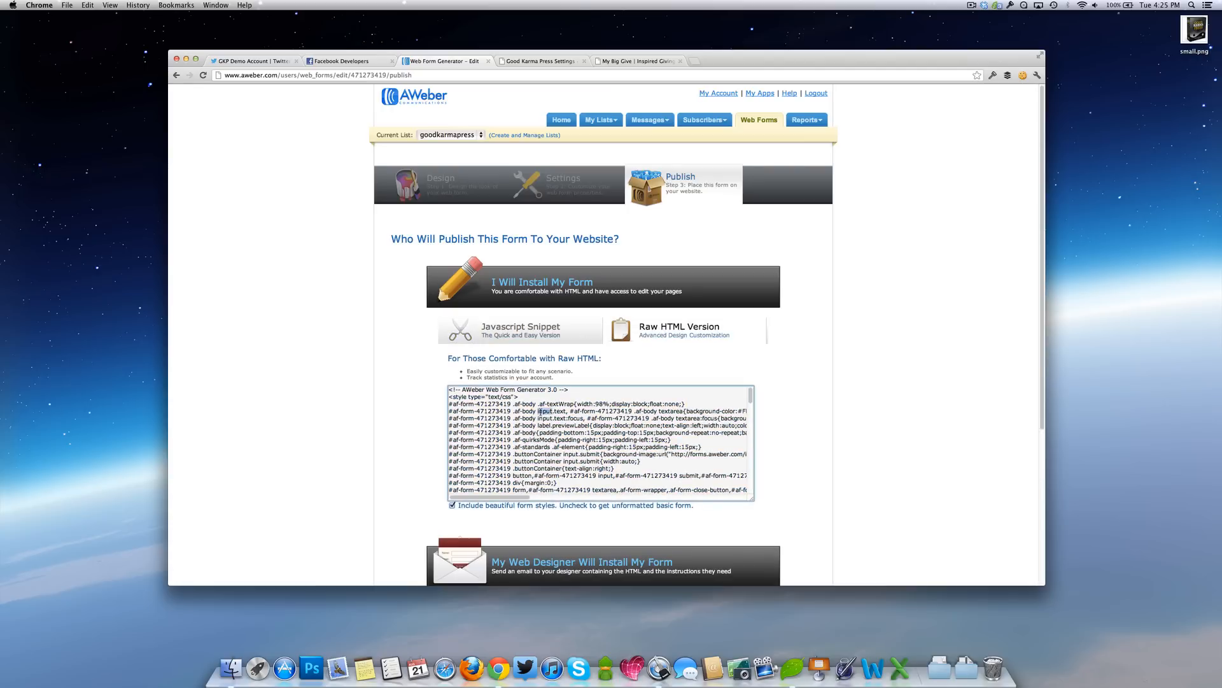
{"action": "left_click", "coordinate": [541, 411]}
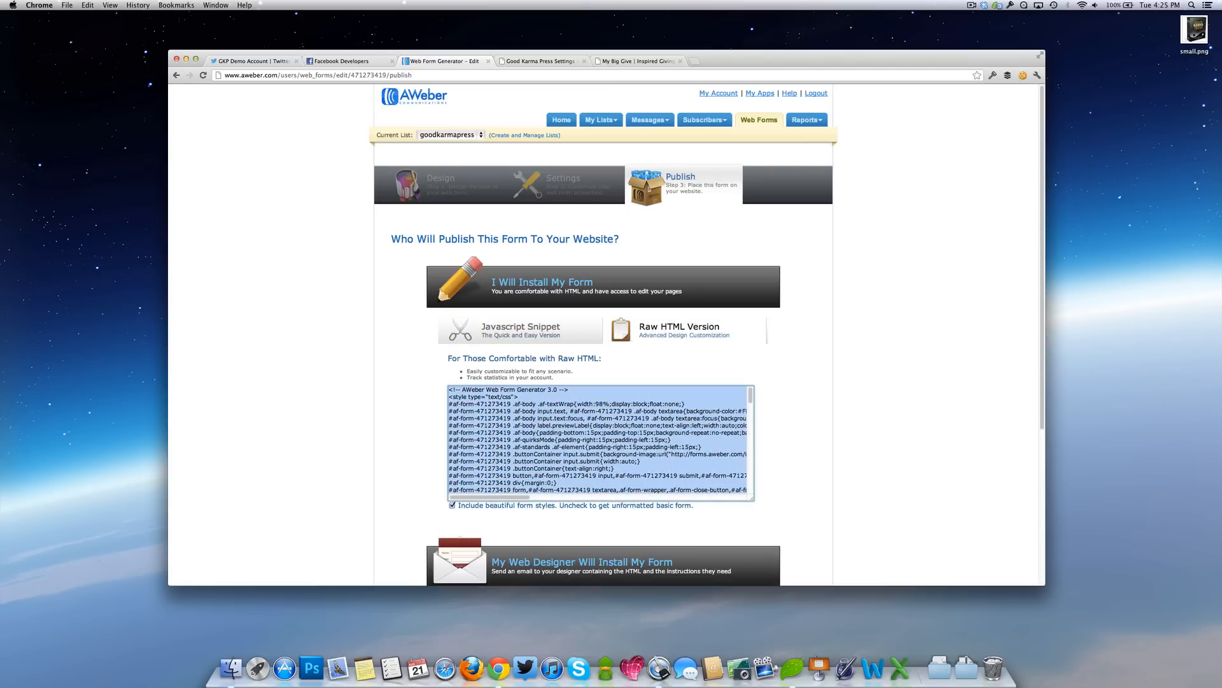
{"action": "key", "text": "super+c"}
Paste the AWeber code into Form Code so the plugin parses the addlead.pl action
{"action": "left_click", "coordinate": [554, 64]}
{"action": "left_click", "coordinate": [392, 304]}
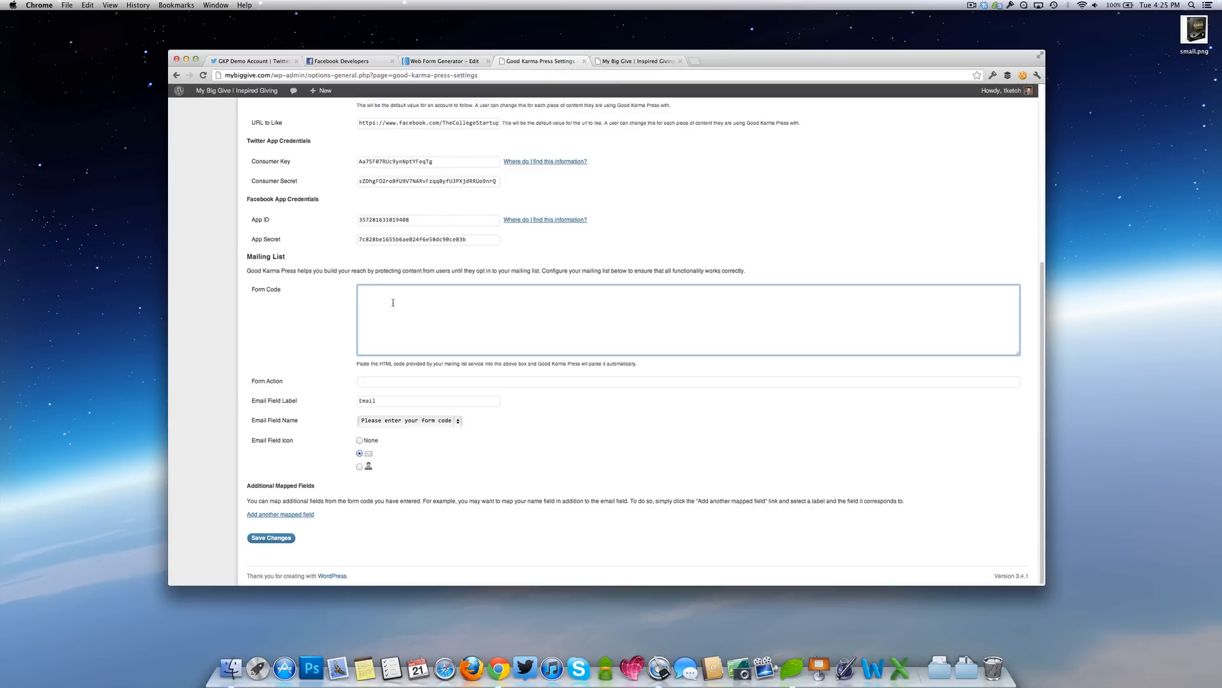
{"action": "key", "text": "super+v"}
{"action": "left_click", "coordinate": [317, 331]}
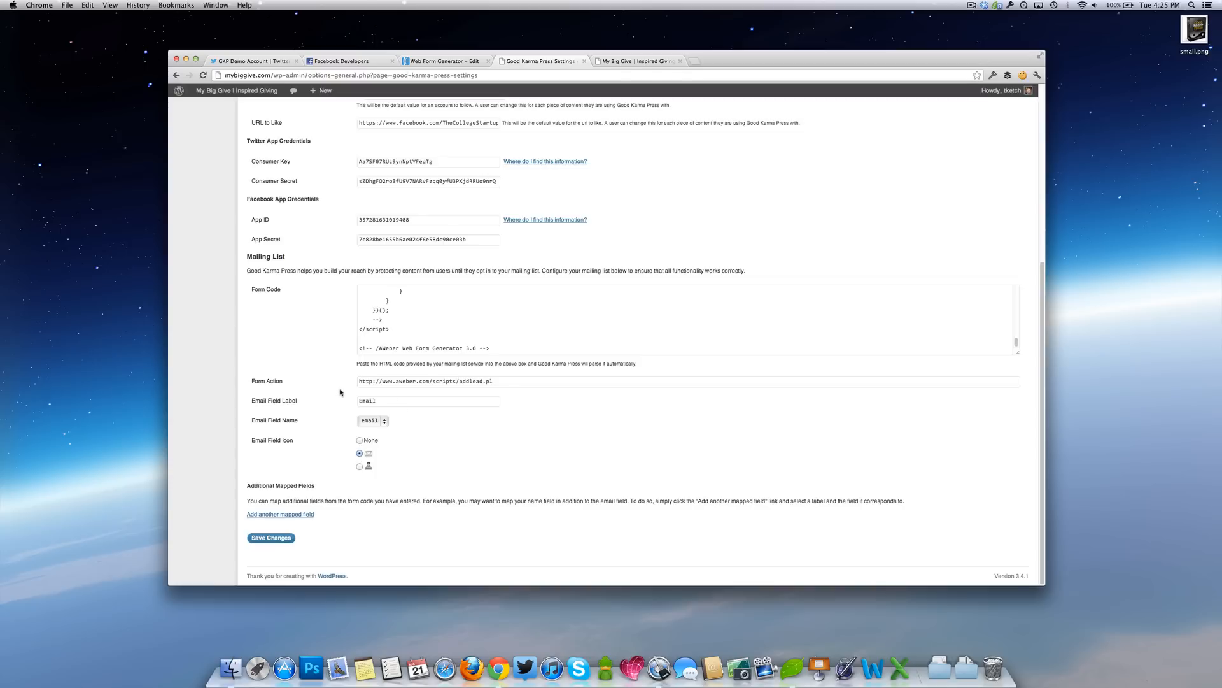
Keep 'email' as the Email Field Name and add another mapped field row
{"action": "left_click", "coordinate": [389, 421]}
{"action": "left_click", "coordinate": [386, 427]}
{"action": "left_click", "coordinate": [379, 423]}
{"action": "left_click", "coordinate": [381, 425]}
{"action": "left_click", "coordinate": [301, 516]}
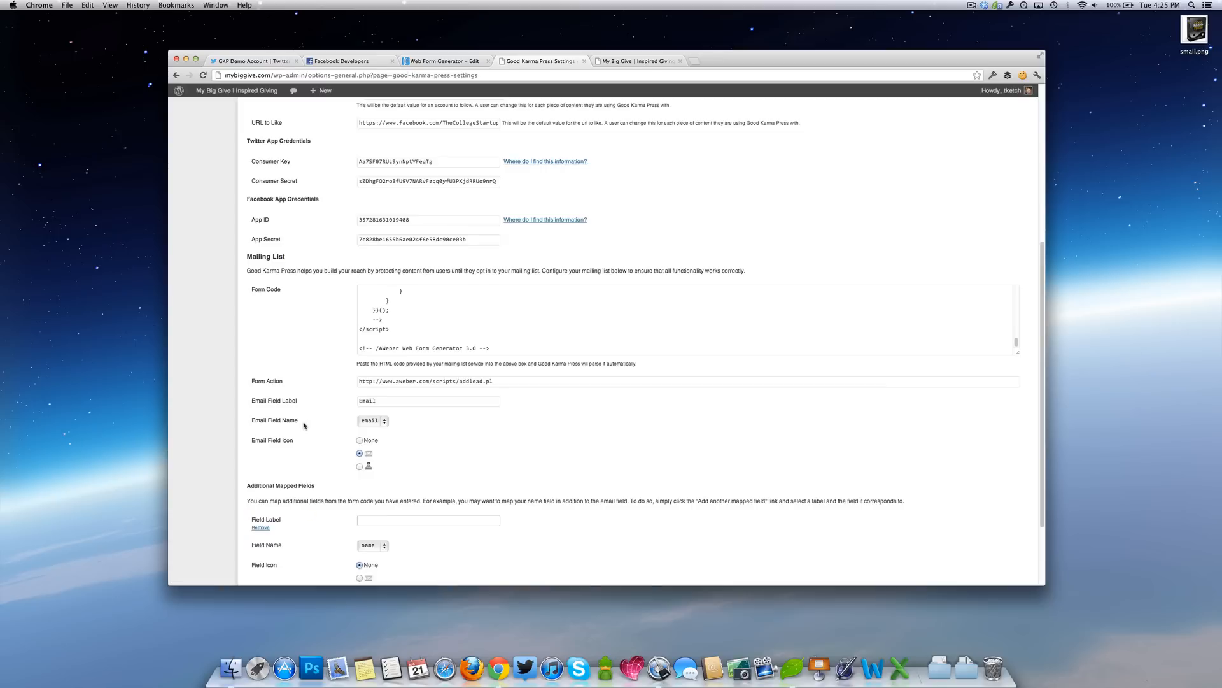
Label the new mapped field Email and change the Email Field Label to Name
{"action": "scroll", "coordinate": [306, 573], "scroll_direction": "down", "scroll_amount": 3}
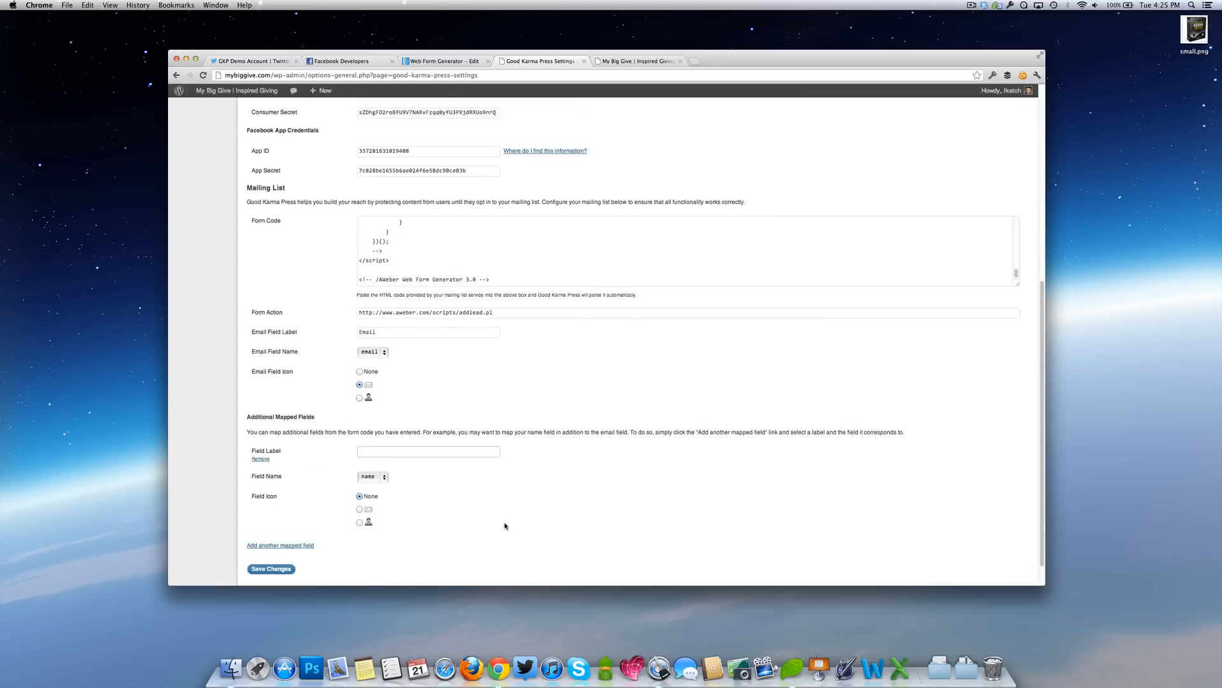
{"action": "type", "text": "Name"}
{"action": "key", "text": "super+a"}
{"action": "type", "text": "Ea"}
{"action": "type", "text": "ail"}
{"action": "left_click", "coordinate": [413, 332]}
{"action": "key", "text": "super+a"}
{"action": "type", "text": "Na"}
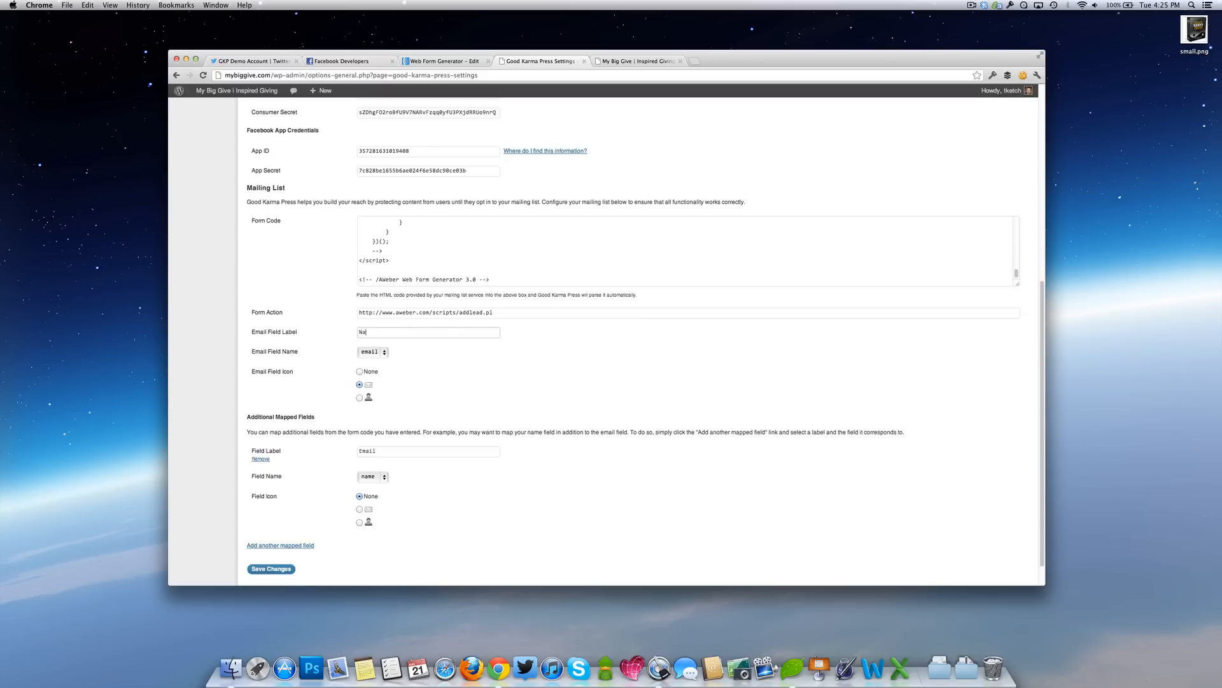
Map the main field to name with a person icon and the extra field to email with an envelope icon
{"action": "left_click", "coordinate": [360, 397]}
{"action": "left_click", "coordinate": [383, 352]}
{"action": "left_click", "coordinate": [383, 345]}
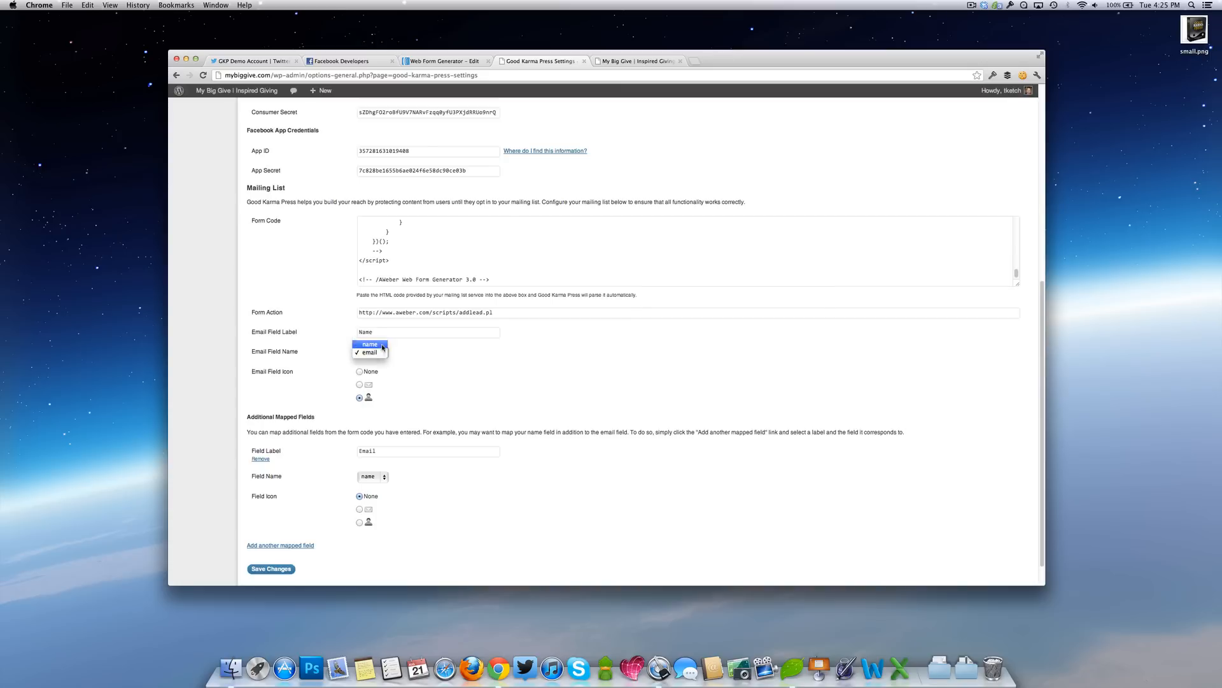
{"action": "left_click", "coordinate": [381, 478]}
{"action": "left_click", "coordinate": [379, 484]}
{"action": "left_click", "coordinate": [360, 509]}
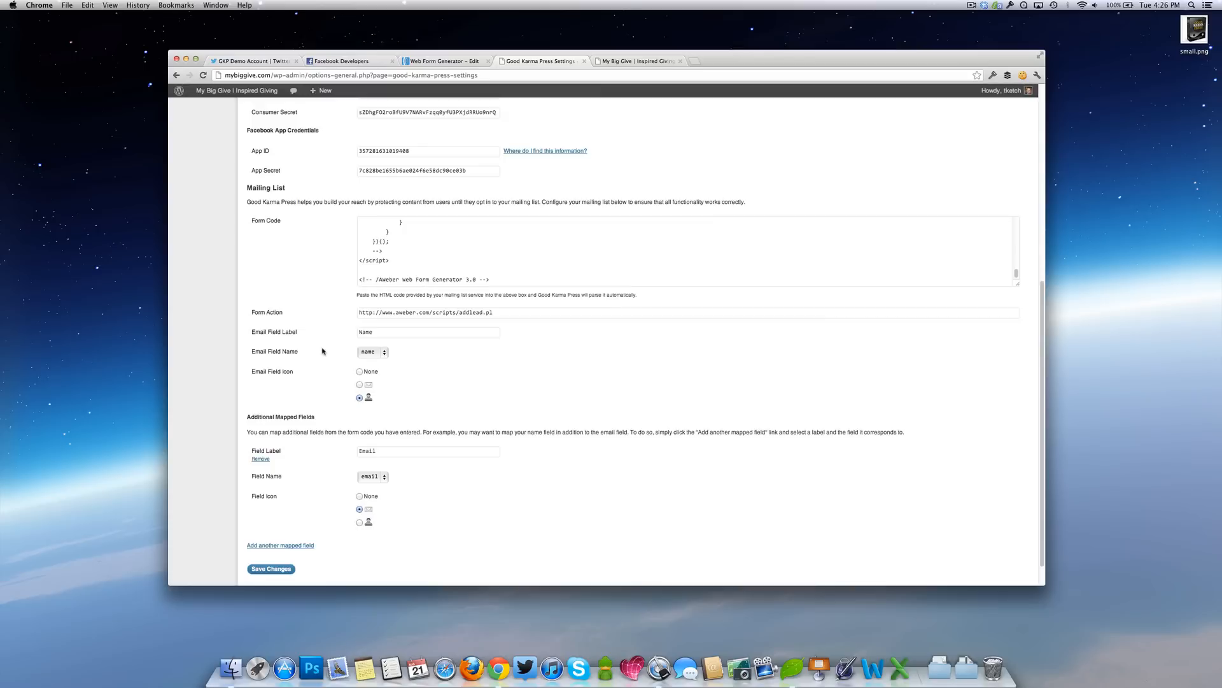
Save the Good Karma Press settings and check the update notice at the top of the page
{"action": "left_click", "coordinate": [285, 569]}
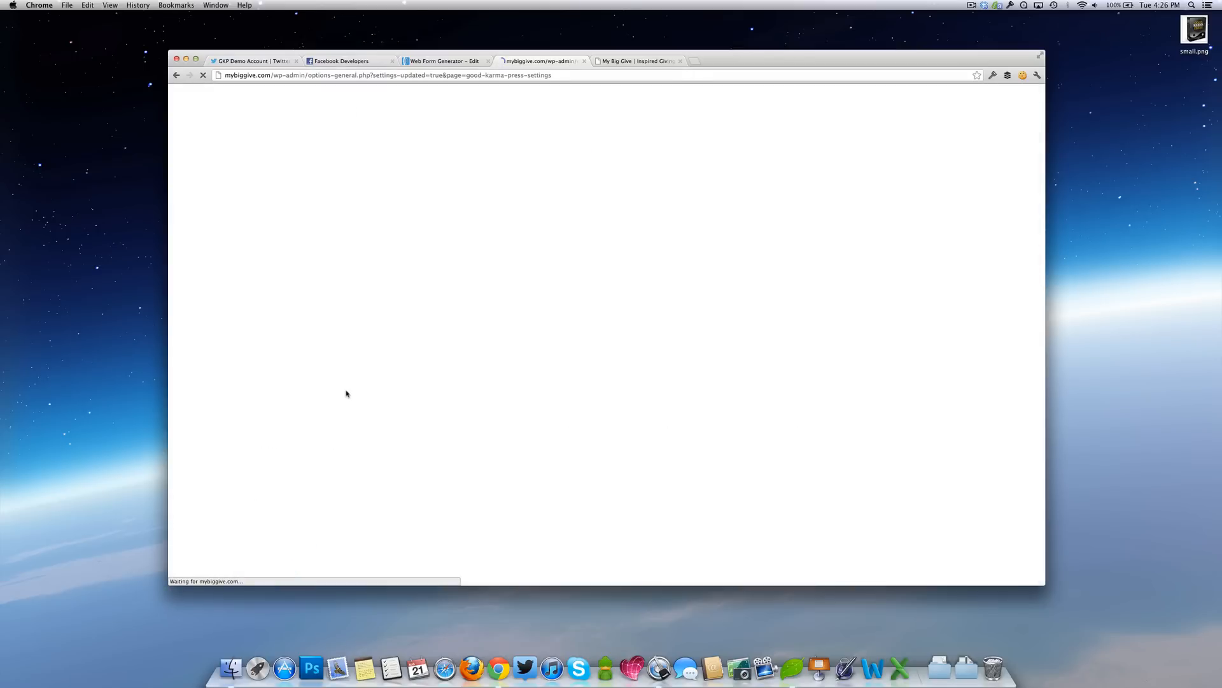
{"action": "scroll", "coordinate": [340, 286], "scroll_direction": "down", "scroll_amount": 10}
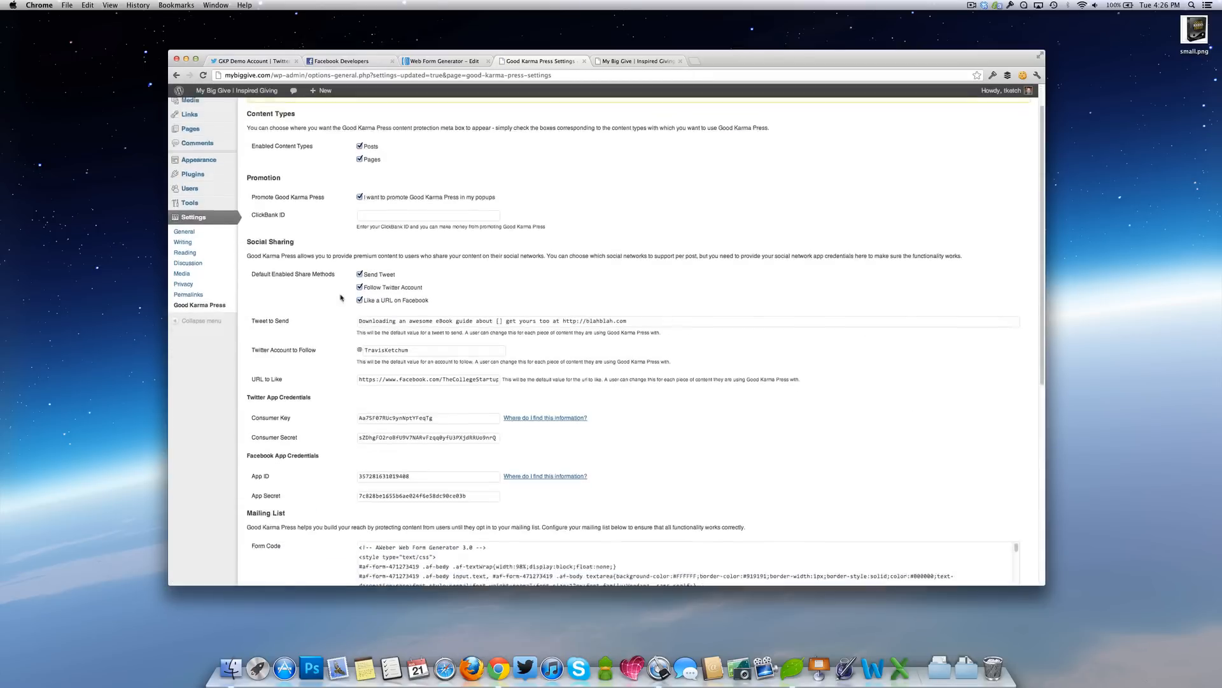
{"action": "scroll", "coordinate": [340, 297], "scroll_direction": "down", "scroll_amount": 1}
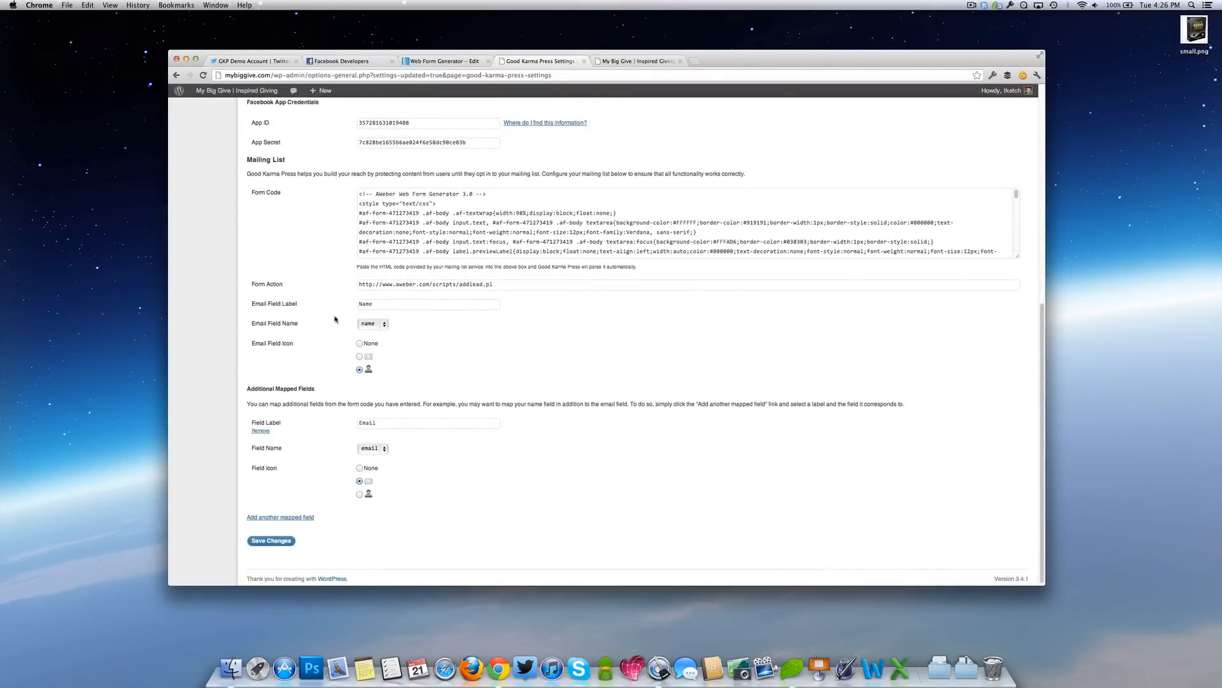
{"action": "scroll", "coordinate": [306, 440], "scroll_direction": "up", "scroll_amount": 9}
{"action": "scroll", "coordinate": [306, 446], "scroll_direction": "up", "scroll_amount": 2}
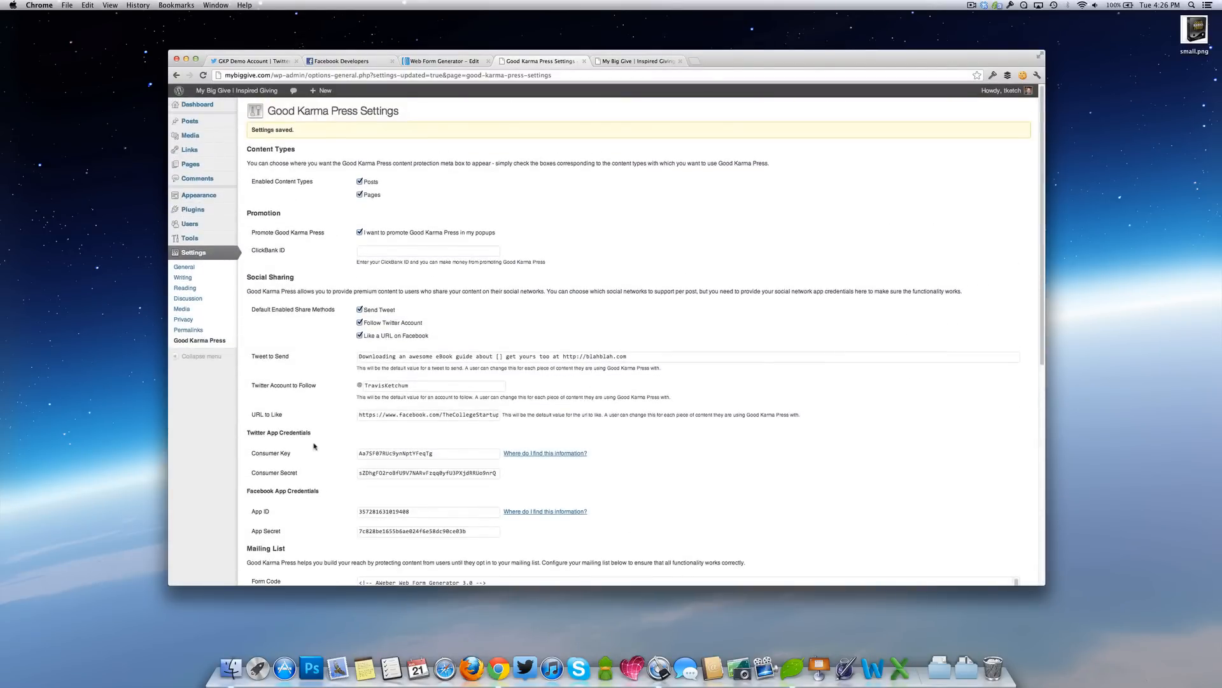
{"action": "mouse_move", "coordinate": [216, 124]}
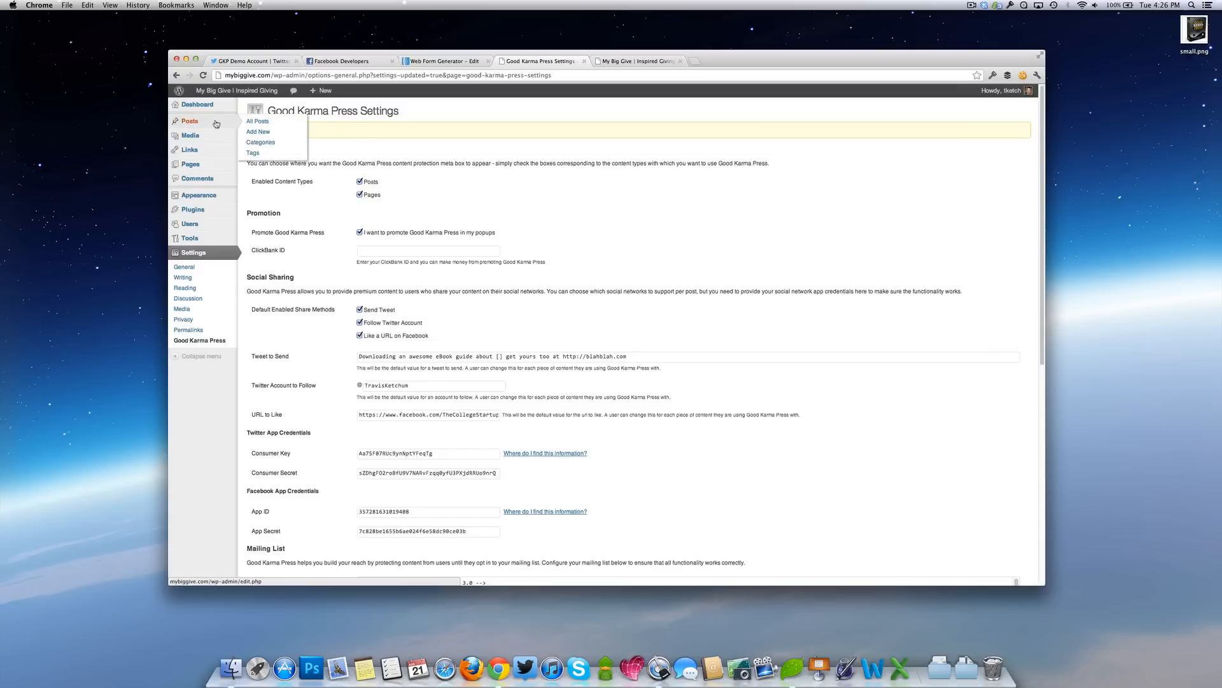
Start a new post titled 'Example Good Karma Post :)'
{"action": "left_click", "coordinate": [259, 124]}
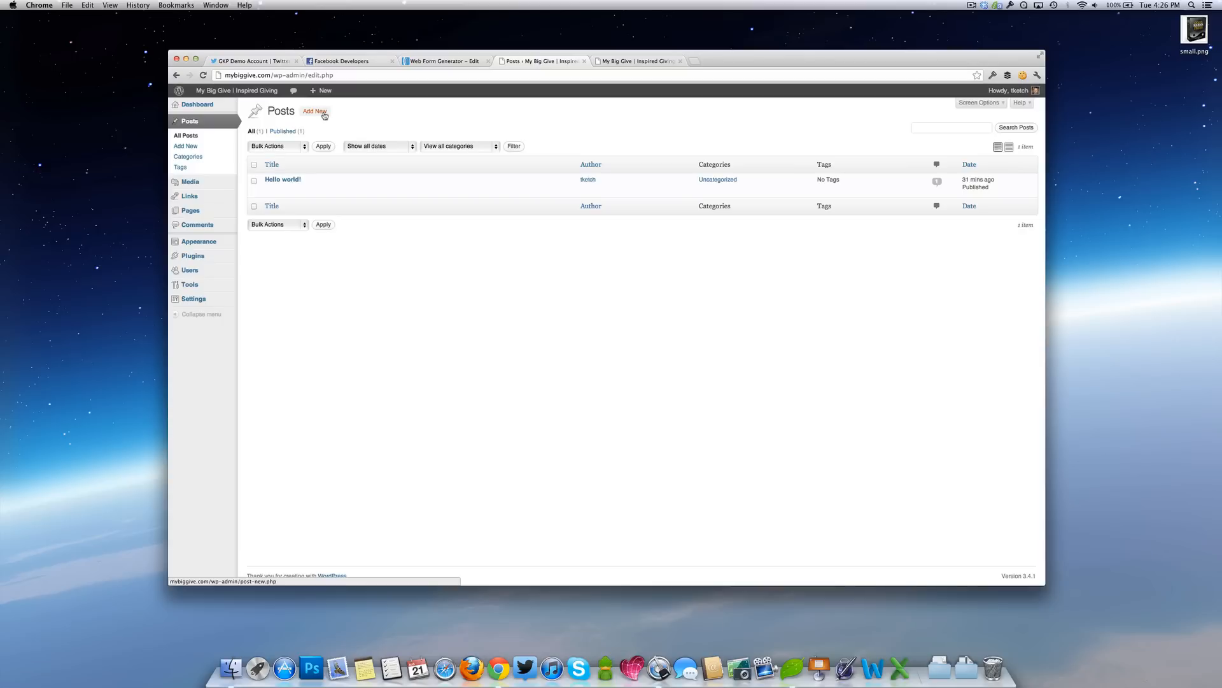
{"action": "left_click", "coordinate": [323, 113]}
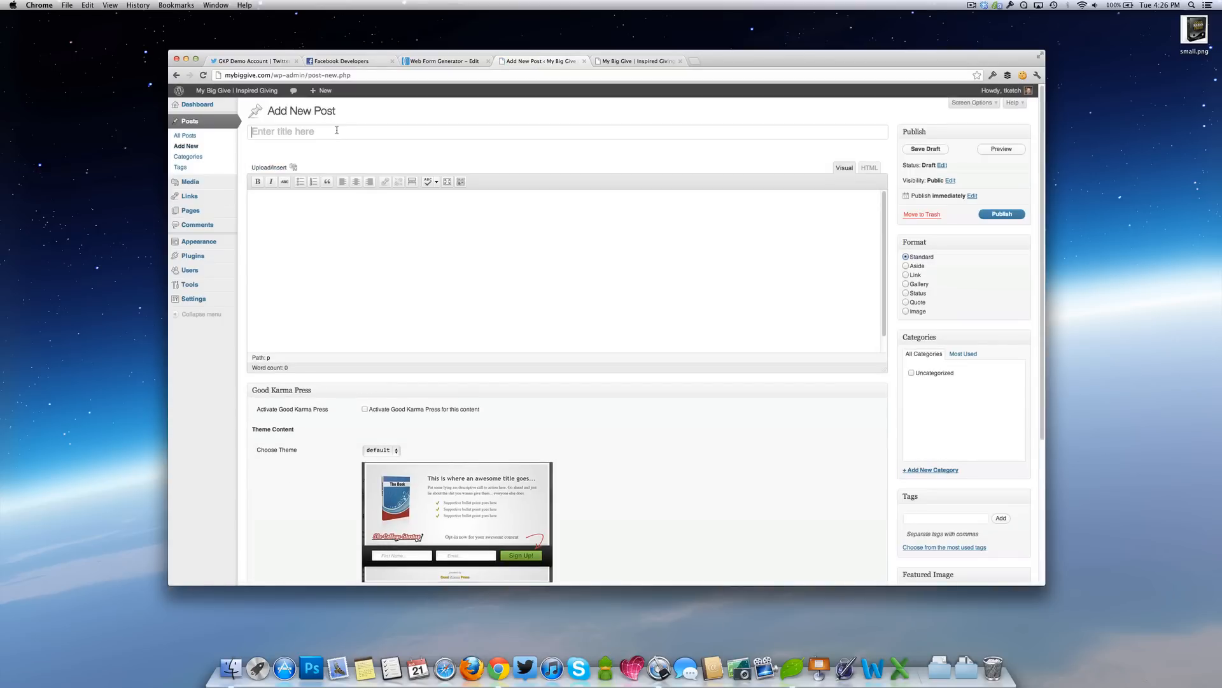
{"action": "left_click", "coordinate": [336, 130]}
{"action": "type", "text": "Example Good Karma Post :)"}
{"action": "left_click", "coordinate": [344, 221]}
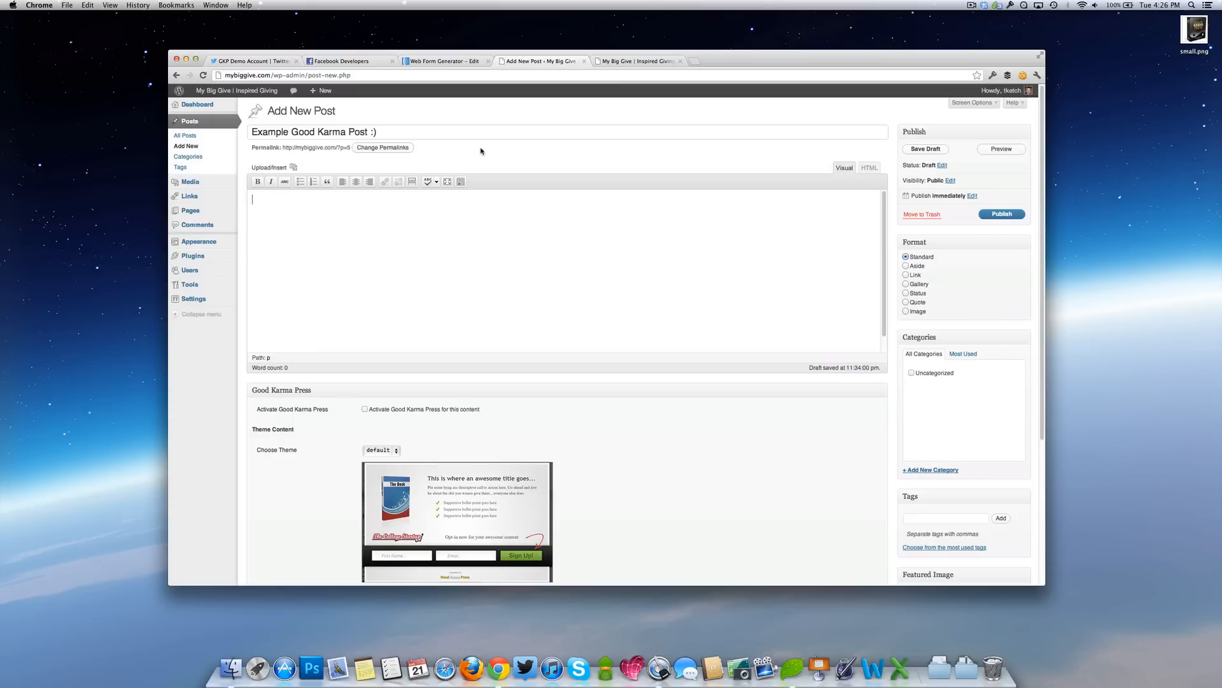
Write body text saying only subscribers who opt in and share will see the bonus below
{"action": "type", "text": "This content area is only for subscribers :"}
{"action": "type", "text": ") If you opt"}
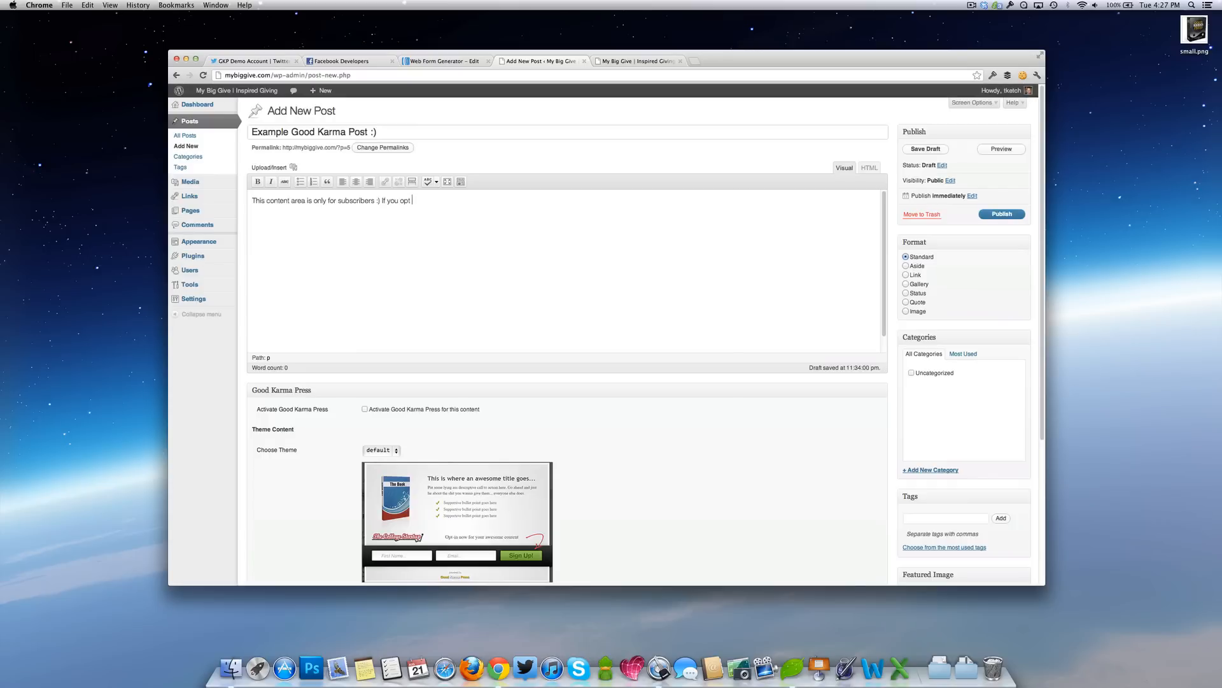
{"action": "type", "text": "-in you"}
{"action": "type", "text": "'ll see this and a bon"}
{"action": "type", "text": "us, if you "}
{"action": "type", "text": "are an exist"}
{"action": "type", "text": "ing user"}
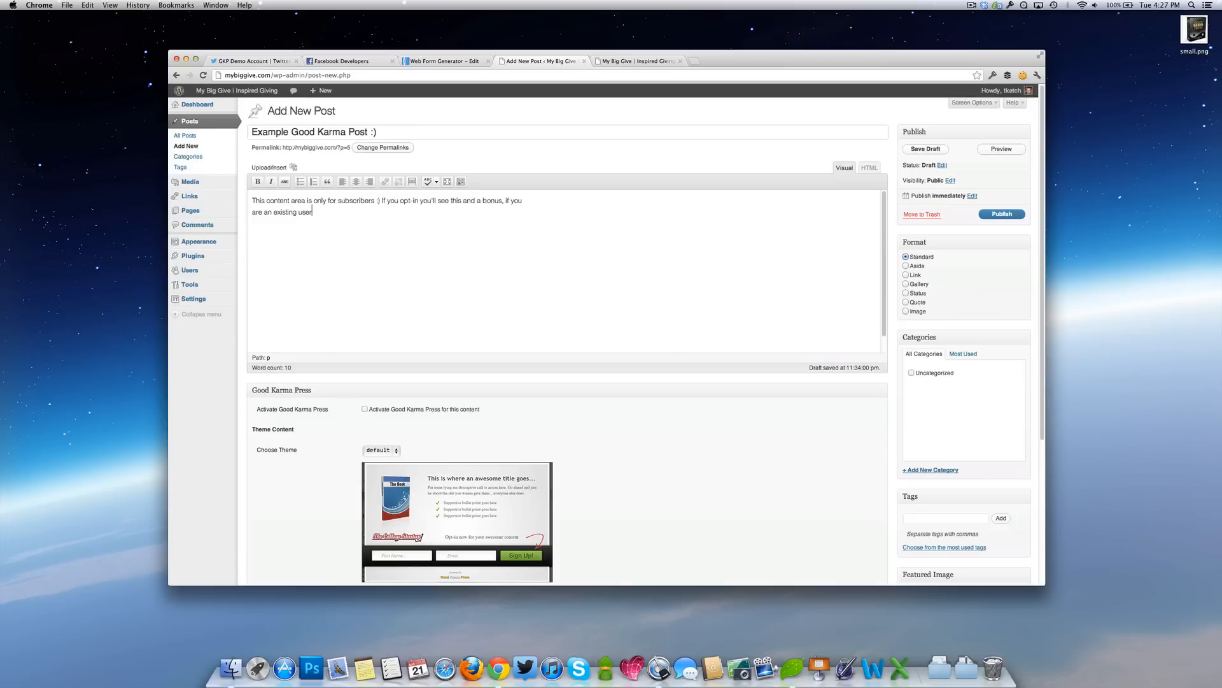
{"action": "type", "text": " and didn"}
{"action": "key", "text": "BackSpace"}
{"action": "key", "text": "BackSpace"}
{"action": "key", "text": "BackSpace"}
{"action": "type", "text": "didn't share, you won't see the bonus below."}
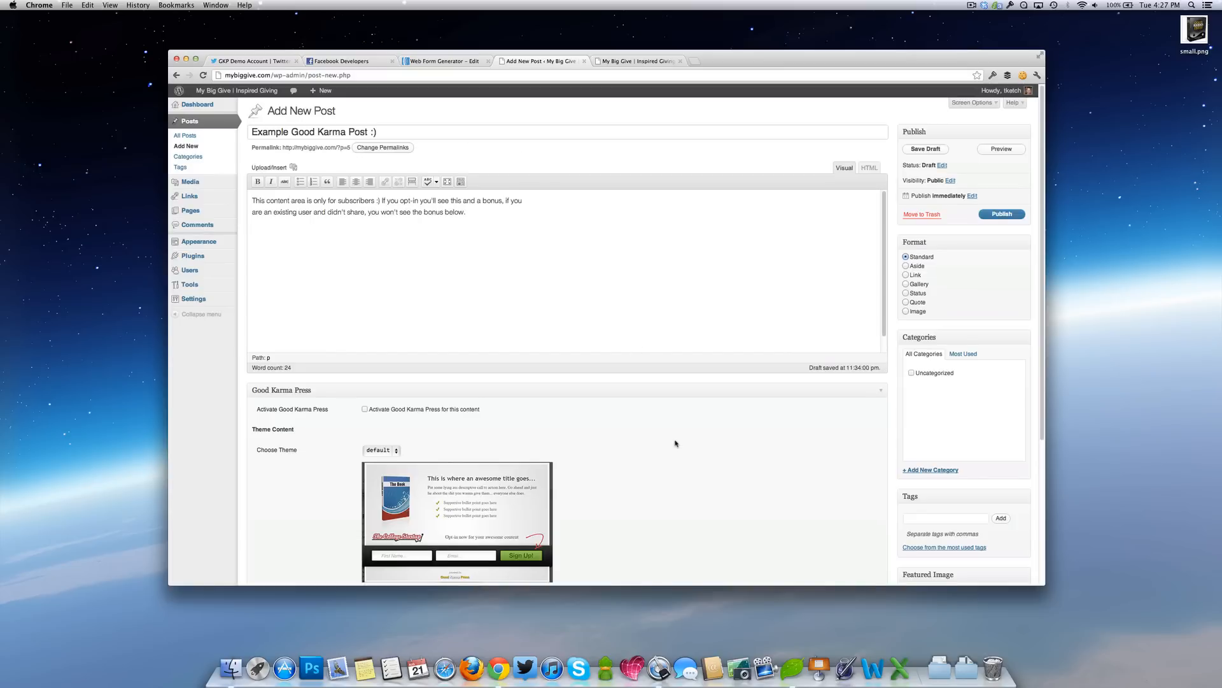
{"action": "scroll", "coordinate": [525, 412], "scroll_direction": "down", "scroll_amount": 2}
{"action": "scroll", "coordinate": [526, 412], "scroll_direction": "down", "scroll_amount": 1}
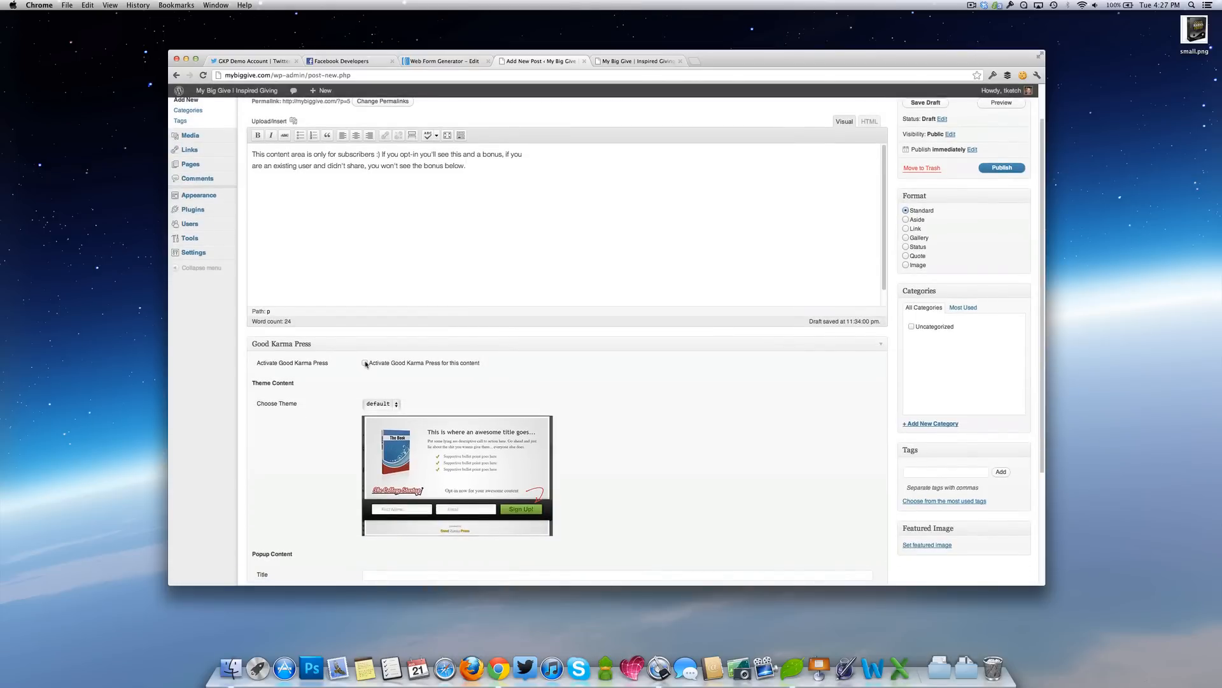
Activate Good Karma Press for this content and preview popup theme 1
{"action": "left_click", "coordinate": [366, 363]}
{"action": "scroll", "coordinate": [324, 399], "scroll_direction": "down", "scroll_amount": 5}
{"action": "scroll", "coordinate": [324, 401], "scroll_direction": "down", "scroll_amount": 2}
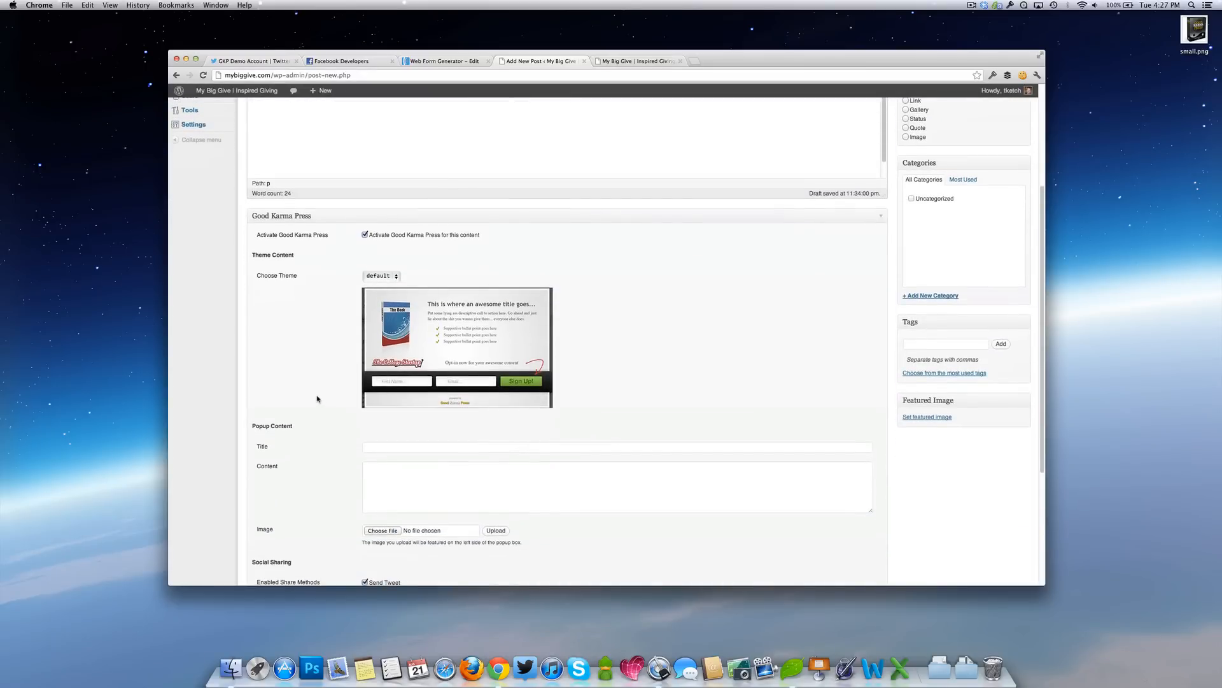
{"action": "left_click", "coordinate": [396, 277]}
{"action": "left_click", "coordinate": [413, 274]}
{"action": "left_click", "coordinate": [385, 277]}
{"action": "left_click", "coordinate": [372, 284]}
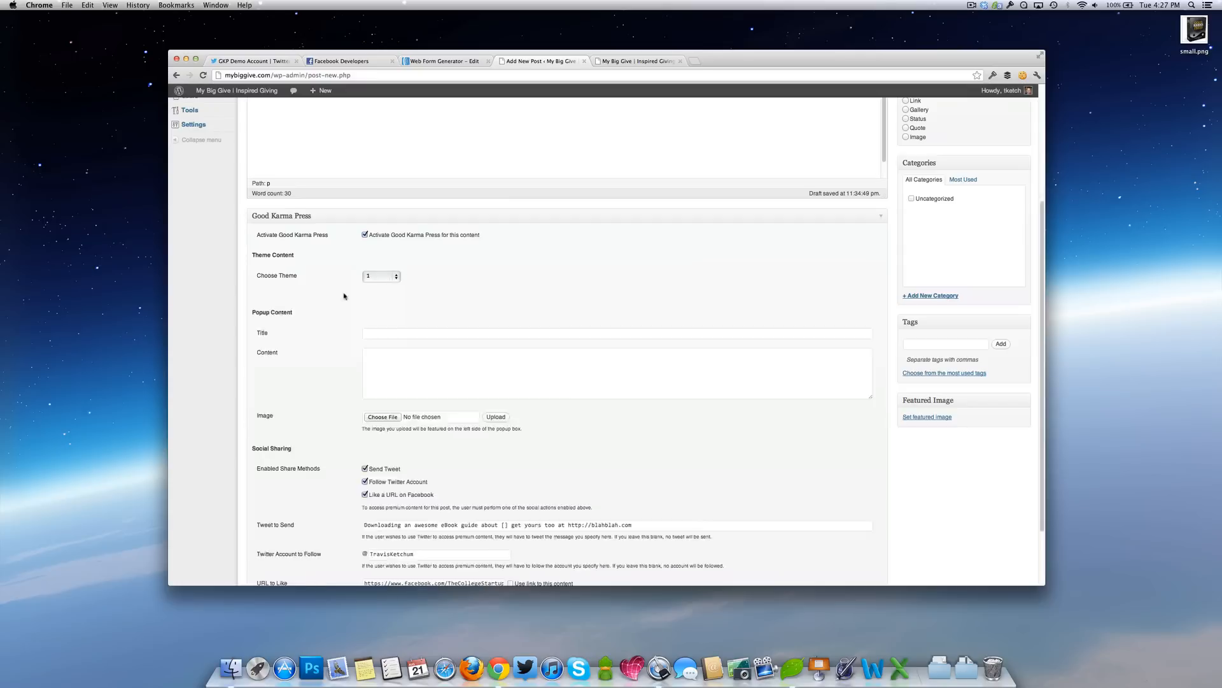
{"action": "left_click", "coordinate": [396, 278]}
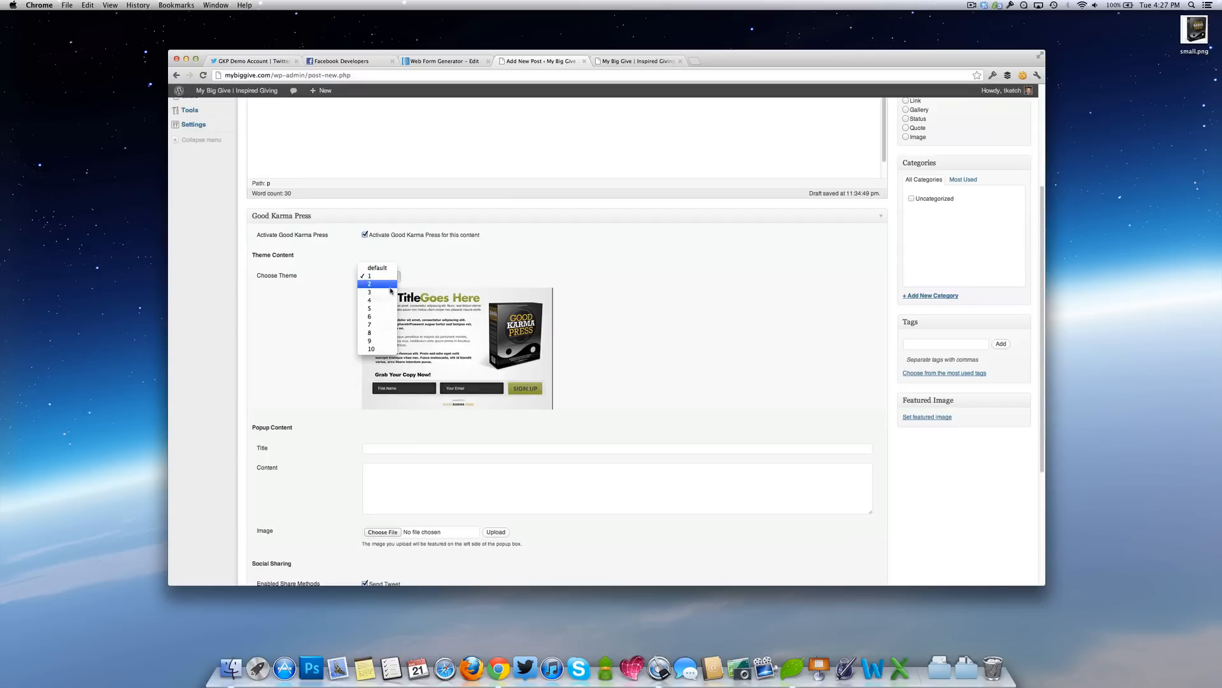
{"action": "left_click", "coordinate": [387, 284]}
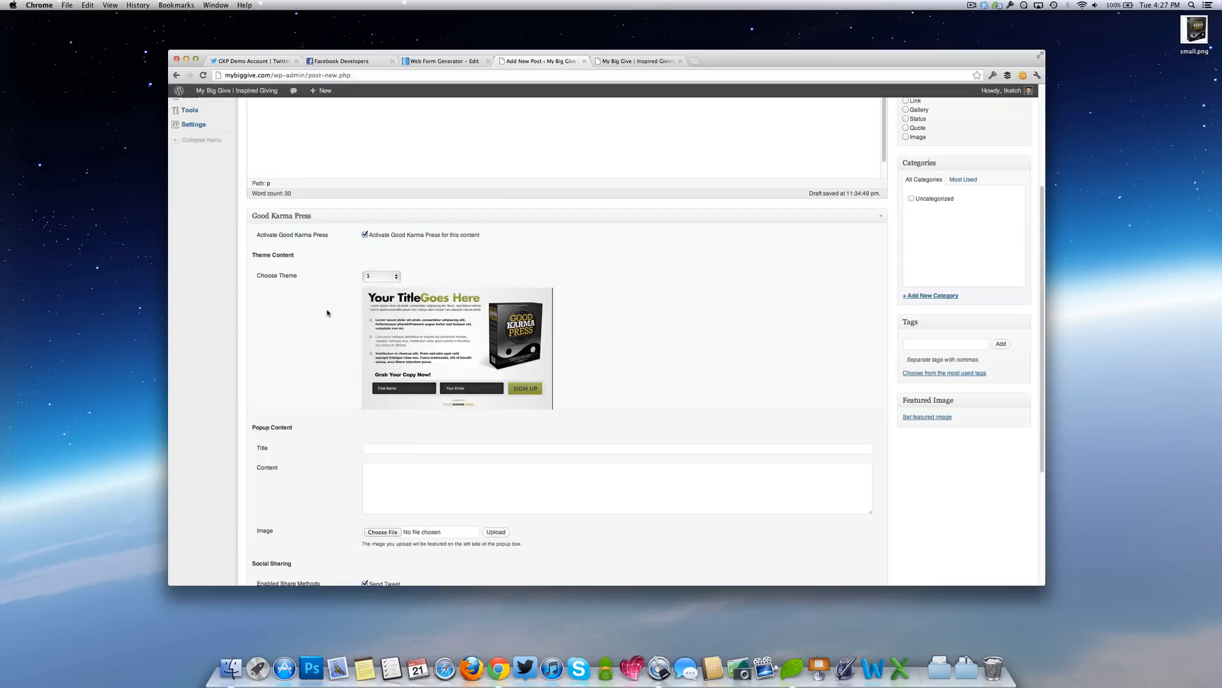
Preview popup themes 3, 7, 8 and 9, then settle on theme 10
{"action": "left_click", "coordinate": [395, 280]}
{"action": "left_click", "coordinate": [387, 298]}
{"action": "left_click", "coordinate": [388, 281]}
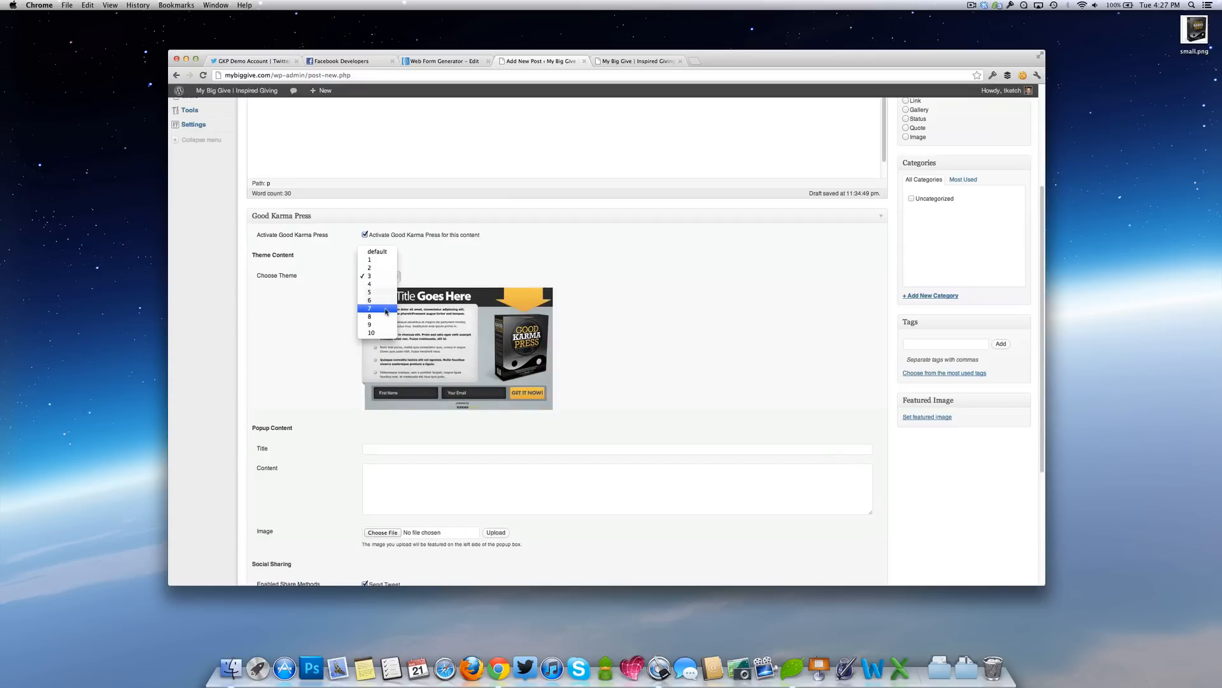
{"action": "left_click", "coordinate": [387, 312]}
{"action": "left_click", "coordinate": [387, 281]}
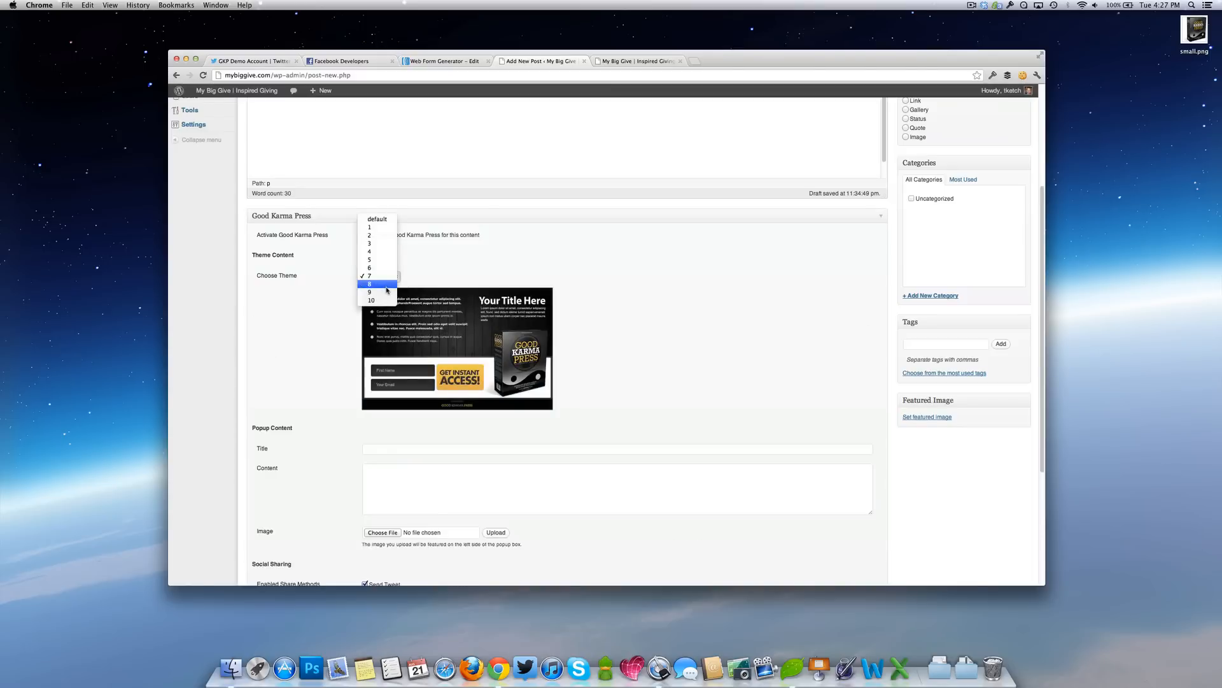
{"action": "left_click", "coordinate": [387, 289]}
{"action": "left_click", "coordinate": [386, 285]}
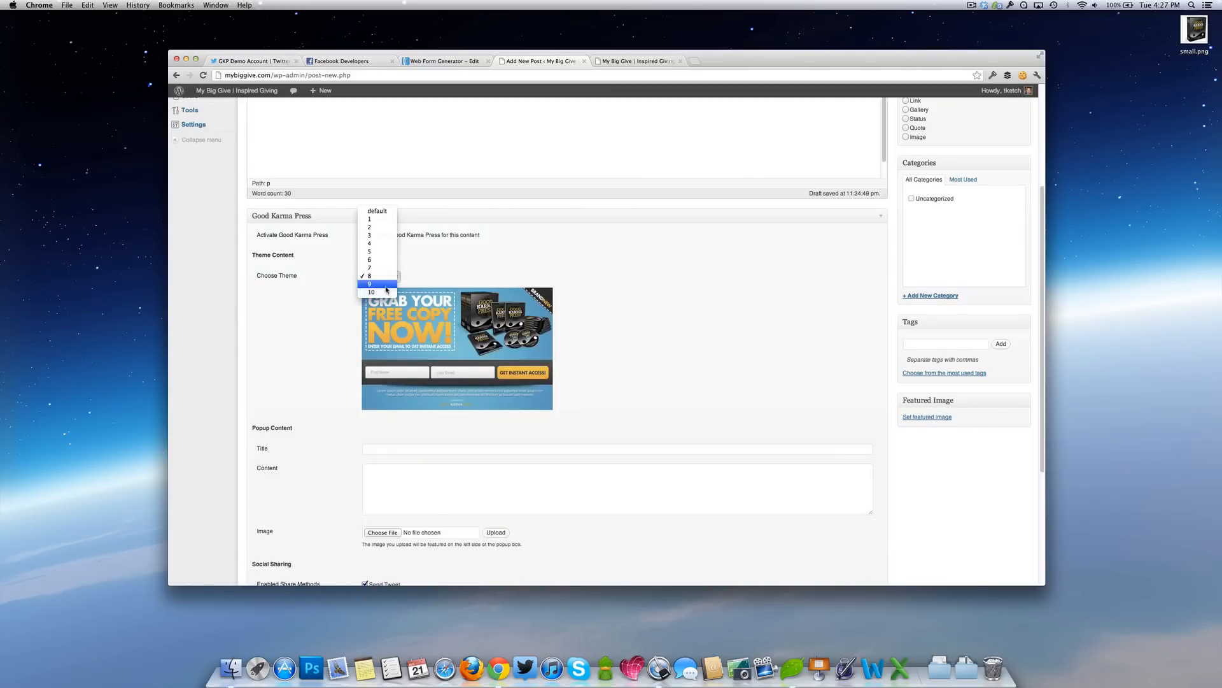
{"action": "left_click", "coordinate": [384, 283]}
{"action": "left_click", "coordinate": [398, 277]}
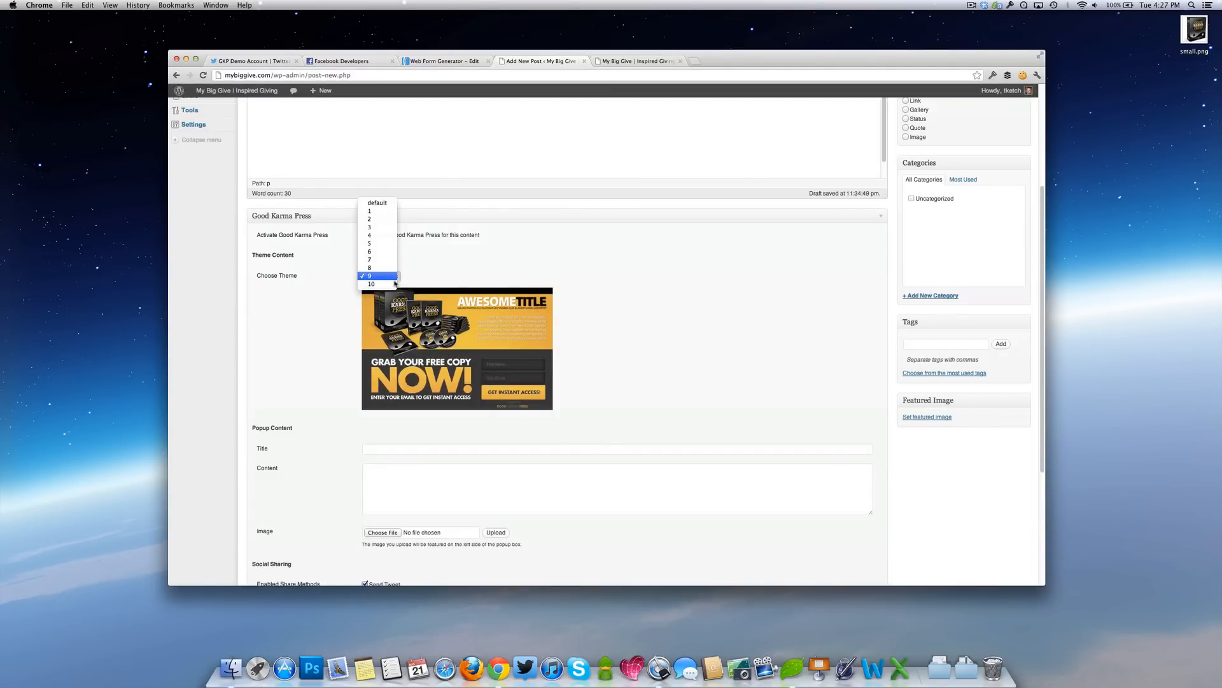
{"action": "left_click", "coordinate": [391, 286]}
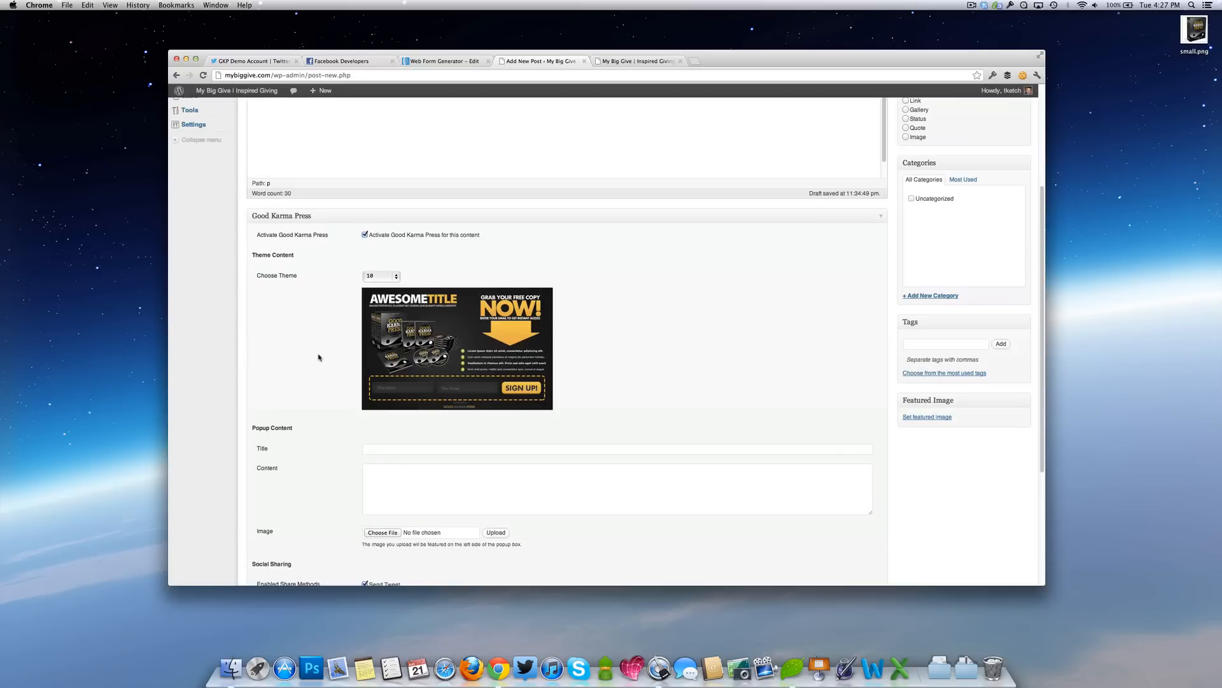
{"action": "scroll", "coordinate": [319, 358], "scroll_direction": "down", "scroll_amount": 3}
{"action": "scroll", "coordinate": [319, 351], "scroll_direction": "down", "scroll_amount": 1}
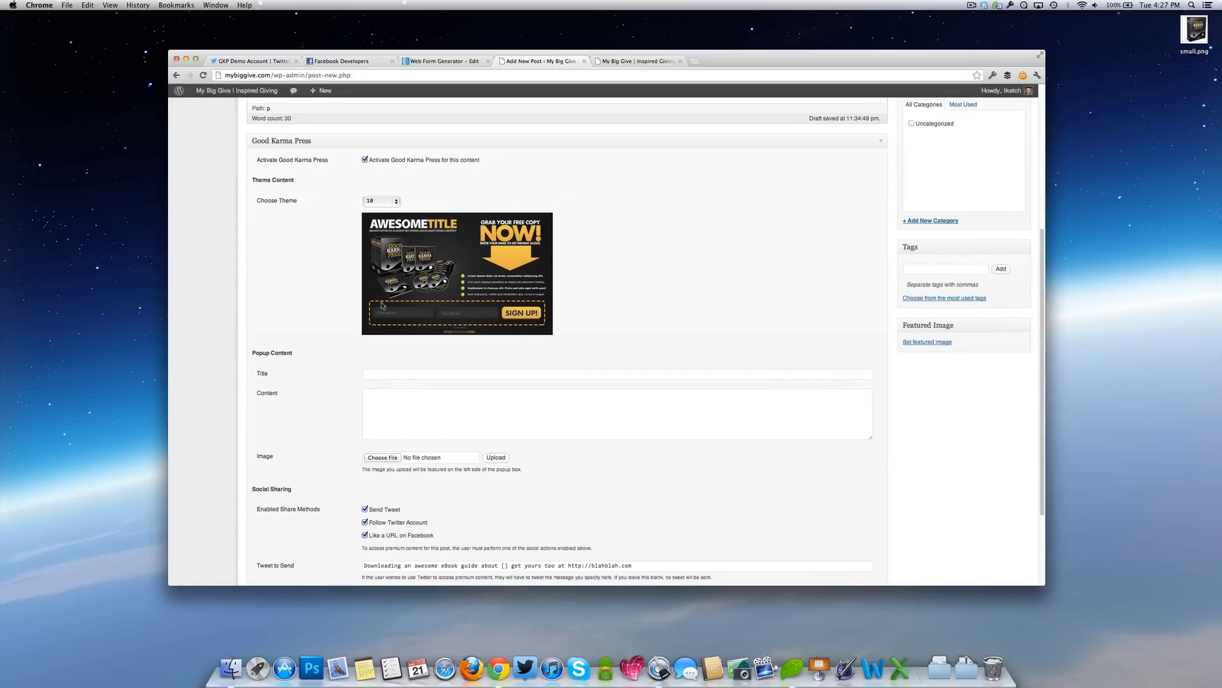
{"action": "scroll", "coordinate": [381, 305], "scroll_direction": "down", "scroll_amount": 3}
Title the popup 'Awesome eBook Bonus, just share' and describe the blueprint download earned by sharing
{"action": "left_click", "coordinate": [409, 315]}
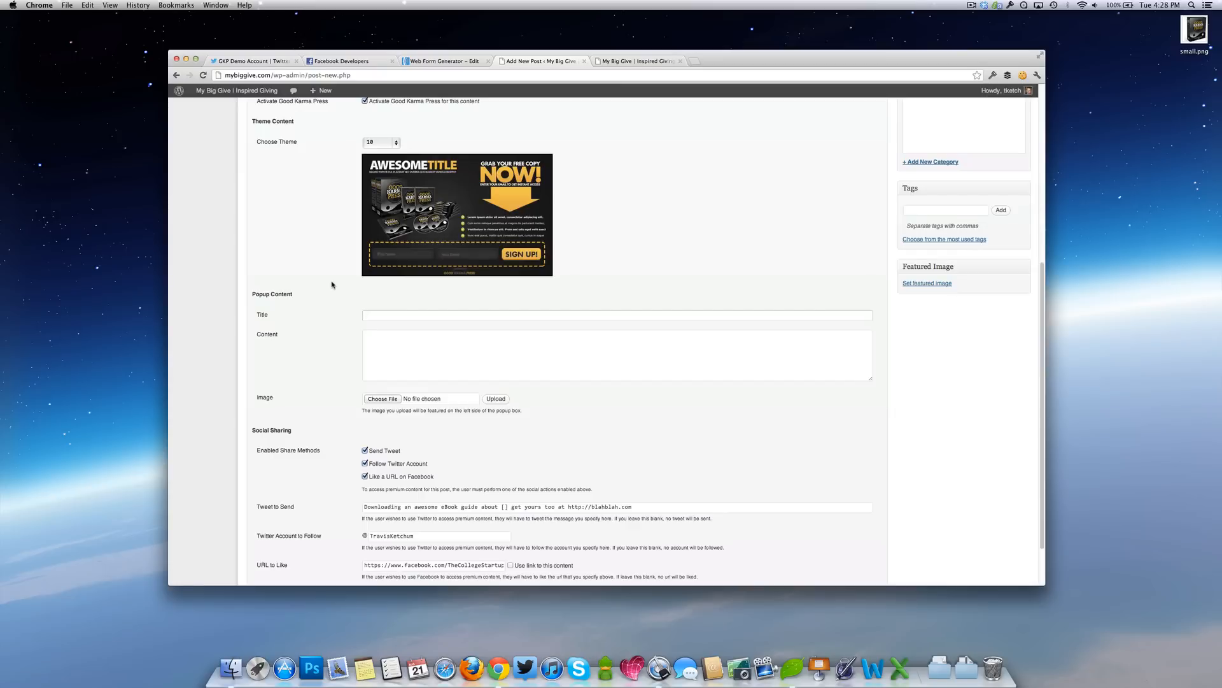
{"action": "type", "text": "Awesome eBook Bonus, just share"}
{"action": "left_click", "coordinate": [394, 344]}
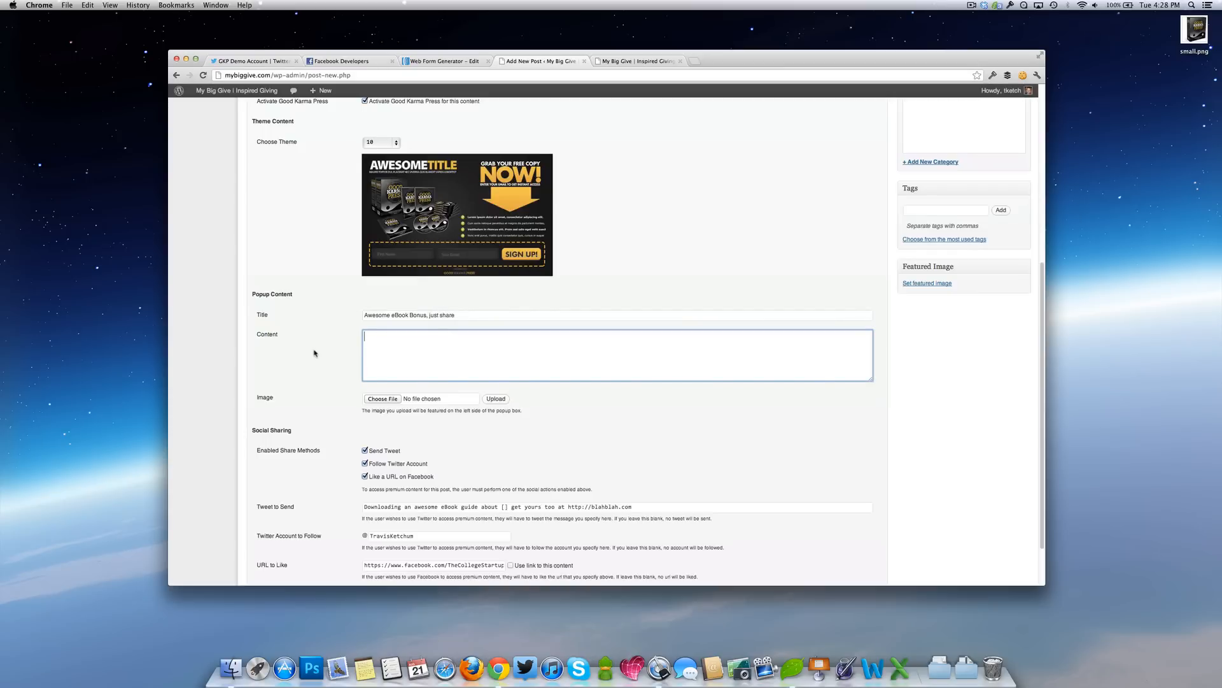
{"action": "type", "text": "This subscriber only content is going to help you"}
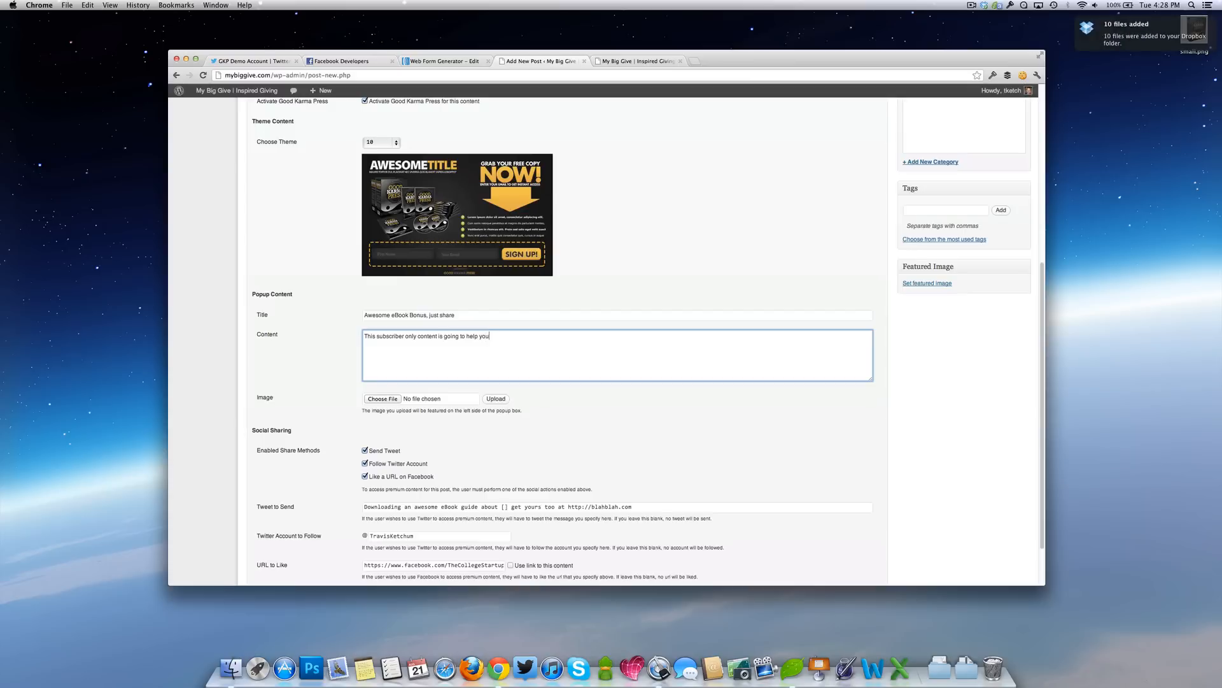
{"action": "type", "text": " create your next awesome widget, share"}
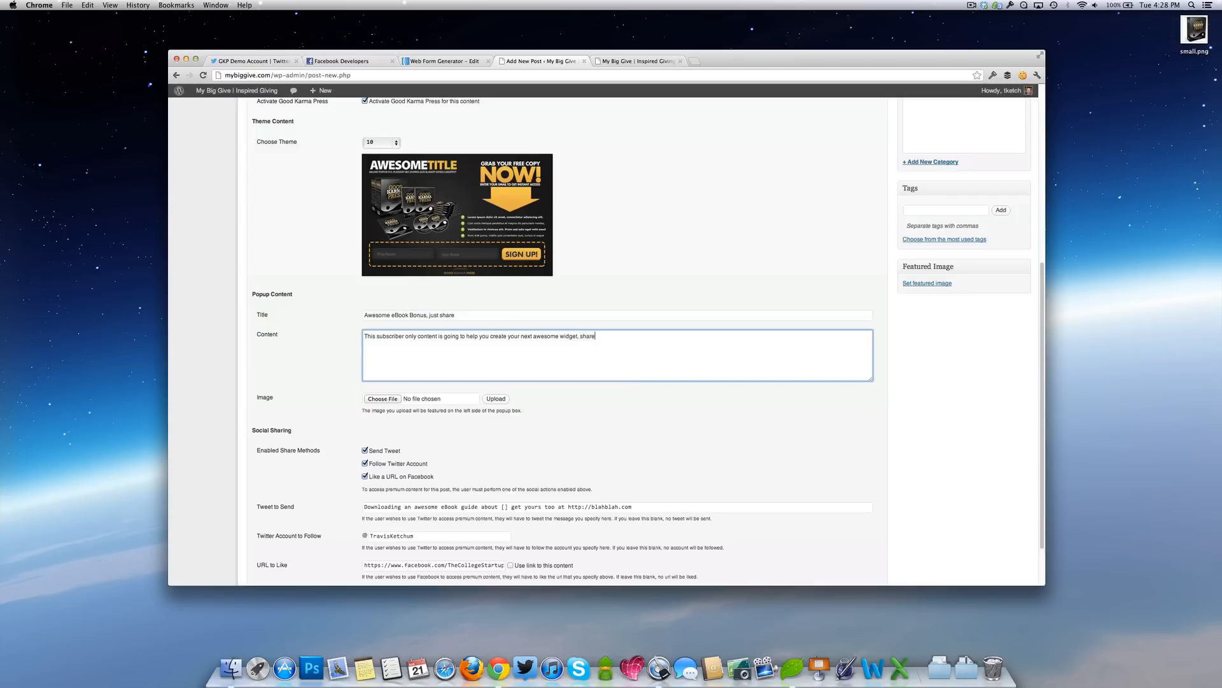
{"action": "type", "text": " and you can download my blueprint too!"}
{"action": "left_click", "coordinate": [278, 382]}
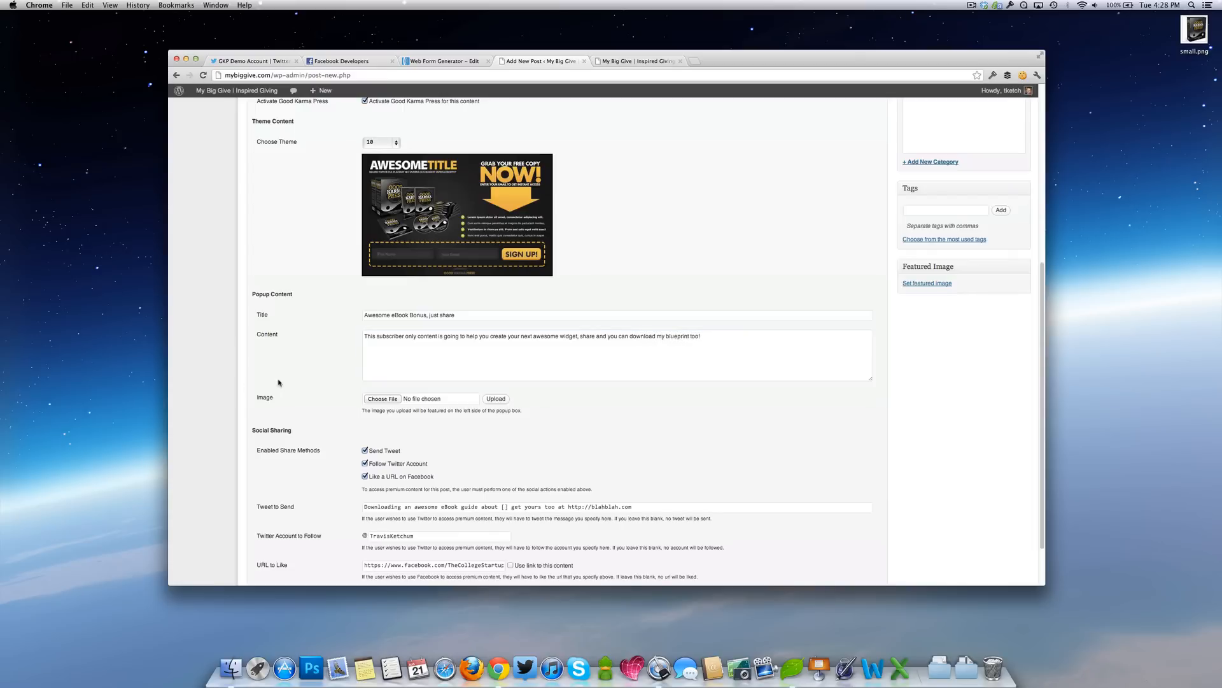
{"action": "scroll", "coordinate": [278, 382], "scroll_direction": "down", "scroll_amount": 2}
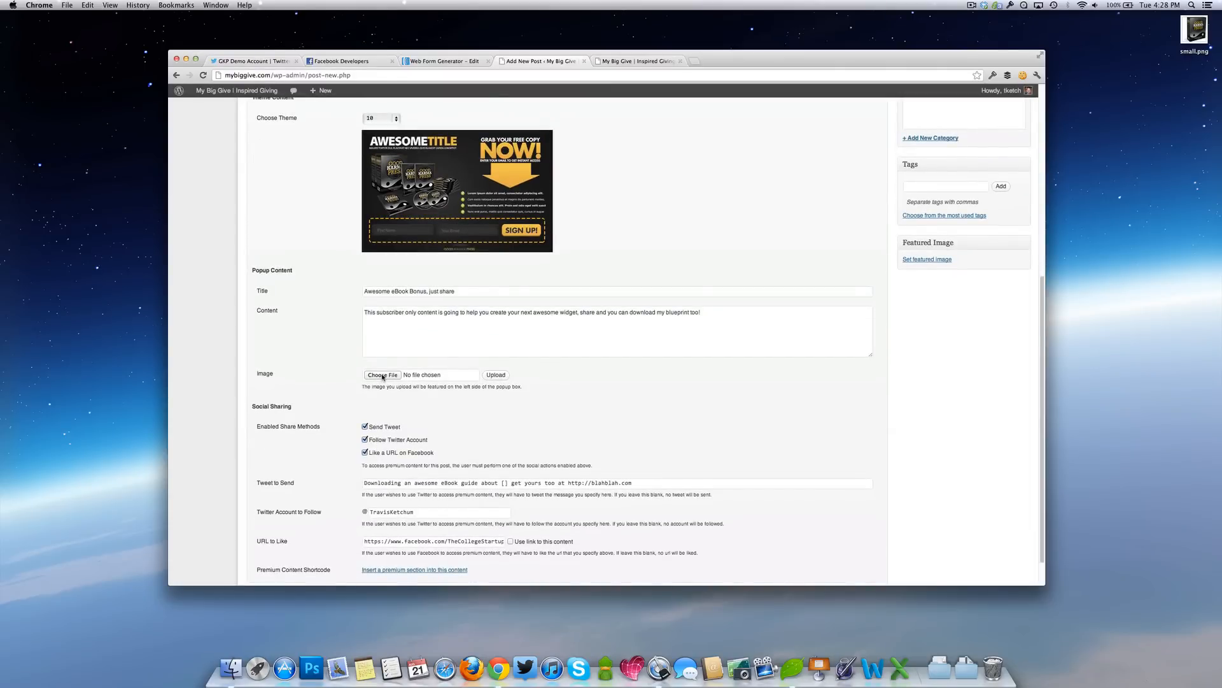
Choose small.png from the Desktop as the popup image
{"action": "left_click", "coordinate": [383, 375]}
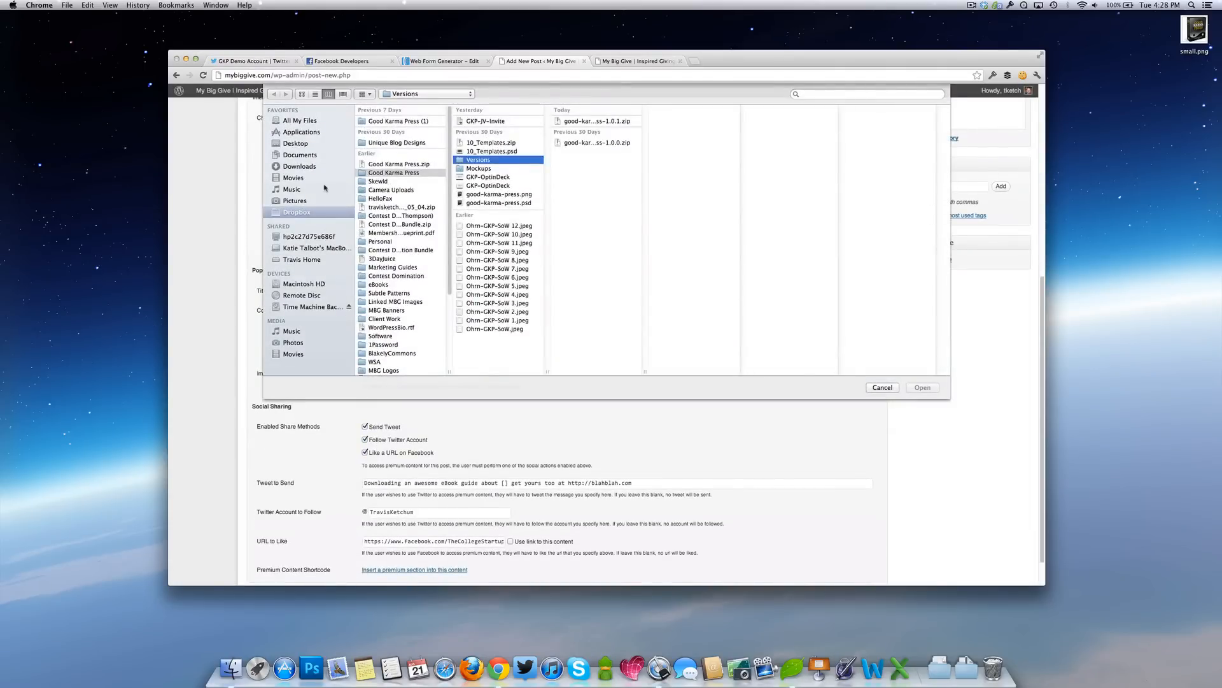
{"action": "left_click", "coordinate": [310, 145]}
{"action": "left_click", "coordinate": [379, 121]}
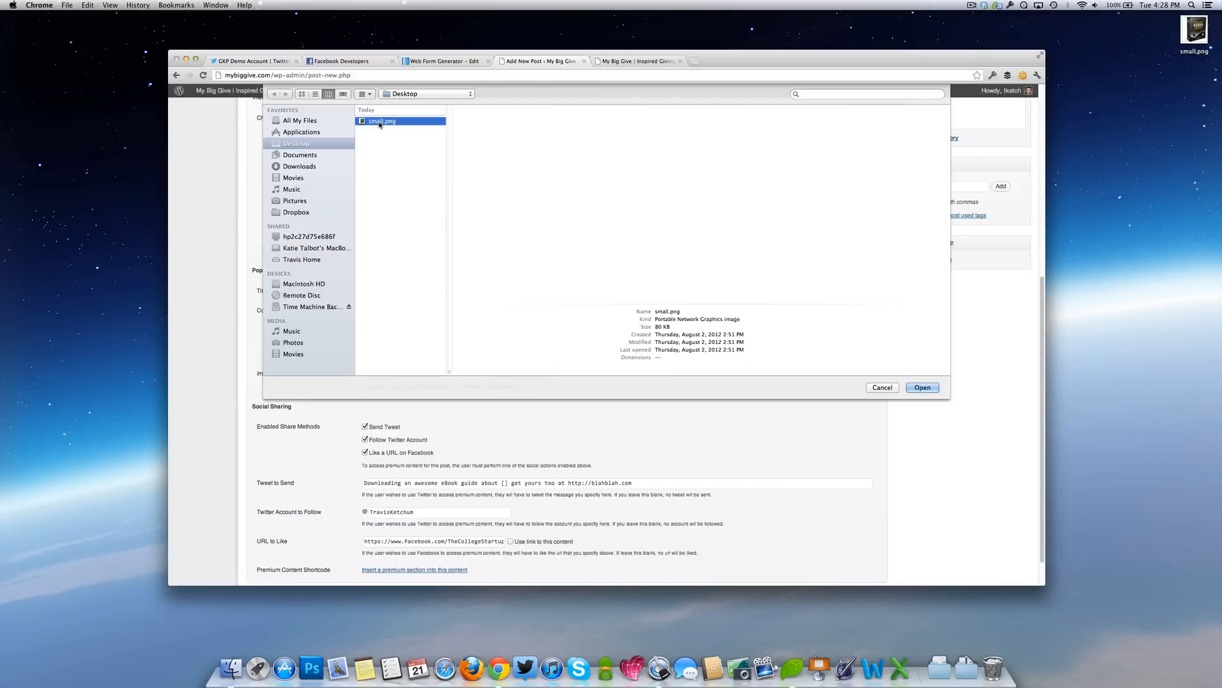
{"action": "left_click", "coordinate": [927, 387]}
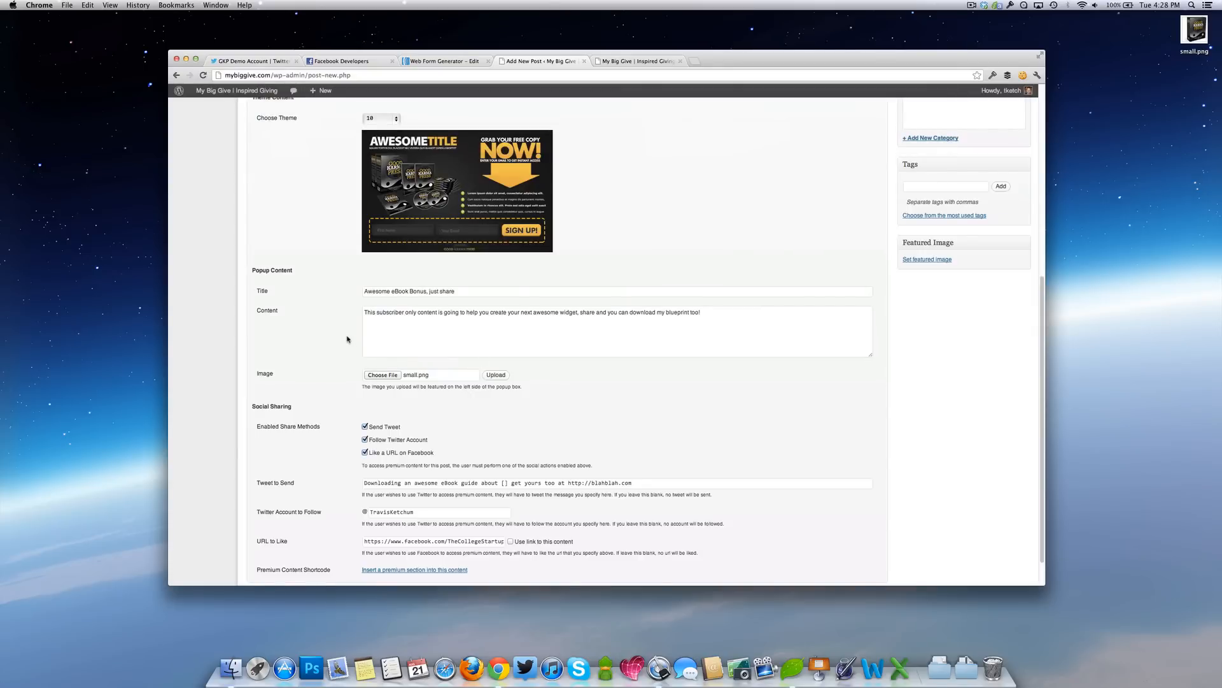
Set URL to Like to use this post's own link
{"action": "scroll", "coordinate": [342, 339], "scroll_direction": "down", "scroll_amount": 2}
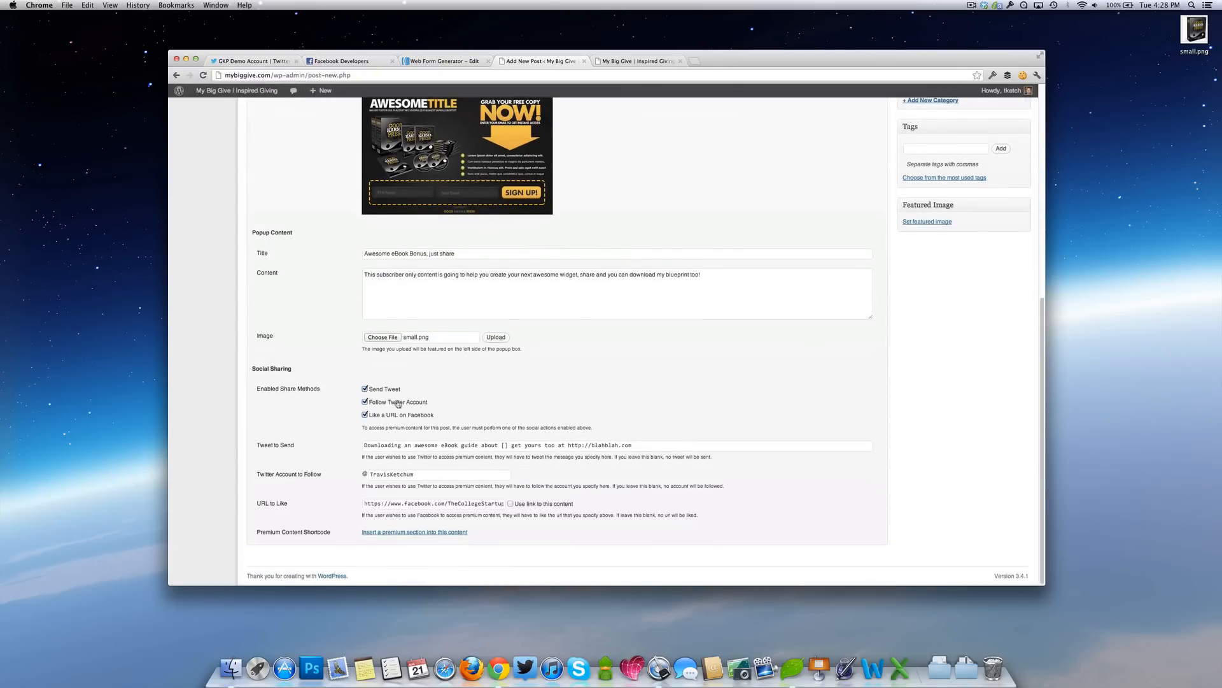
{"action": "left_click", "coordinate": [365, 414]}
{"action": "left_click", "coordinate": [365, 443]}
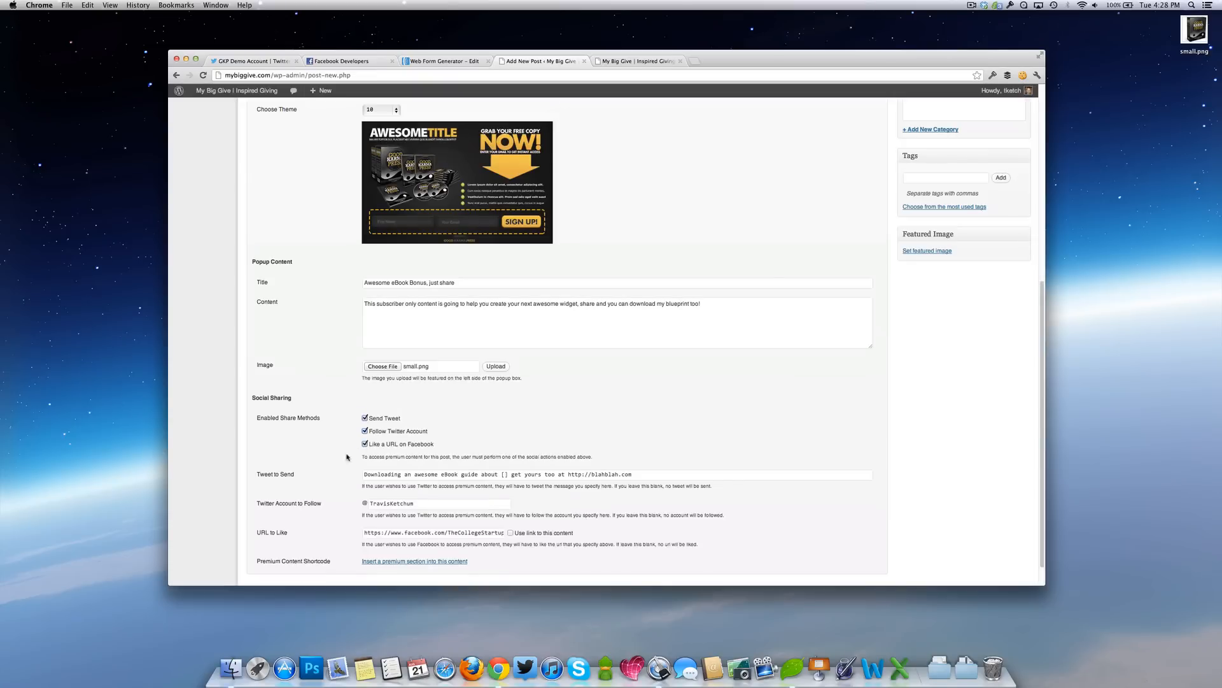
{"action": "scroll", "coordinate": [329, 460], "scroll_direction": "down", "scroll_amount": 1}
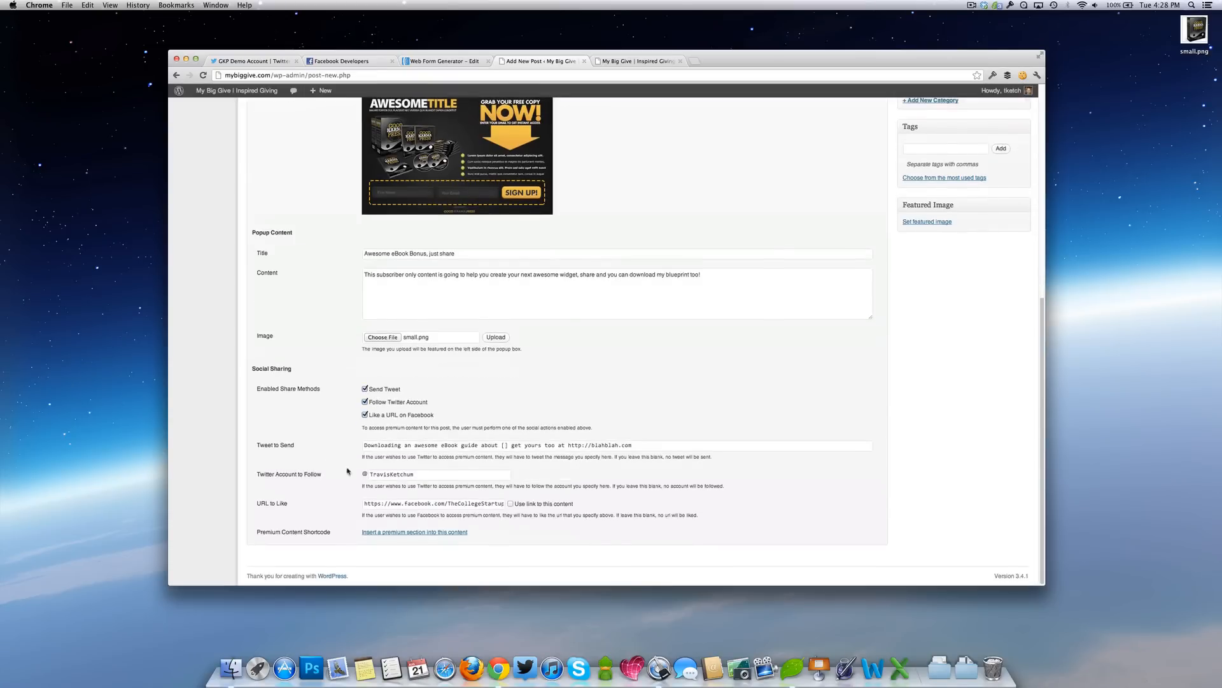
{"action": "left_click", "coordinate": [511, 504]}
Replace the [] placeholder in Tweet to Send with 'widgets', keeping the like on the post's link
{"action": "left_click", "coordinate": [365, 505]}
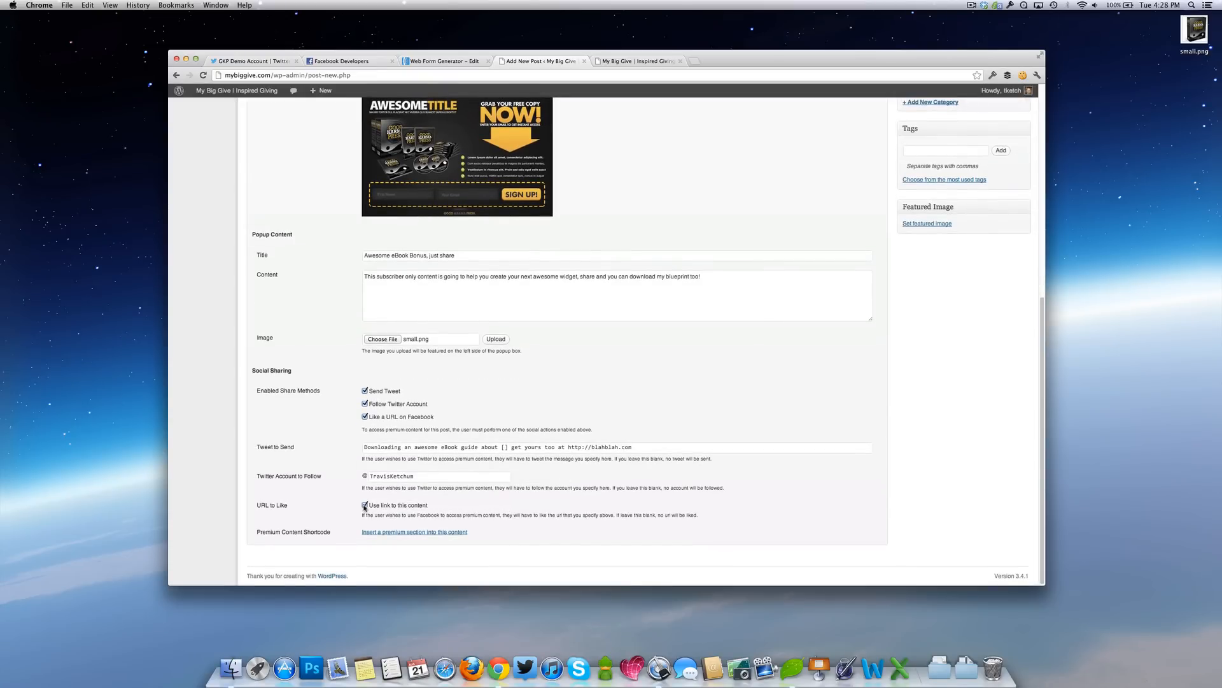
{"action": "left_click", "coordinate": [511, 505]}
{"action": "left_click", "coordinate": [502, 447]}
{"action": "key", "text": "BackSpace"}
{"action": "key", "text": "Delete"}
{"action": "type", "text": "widgets"}
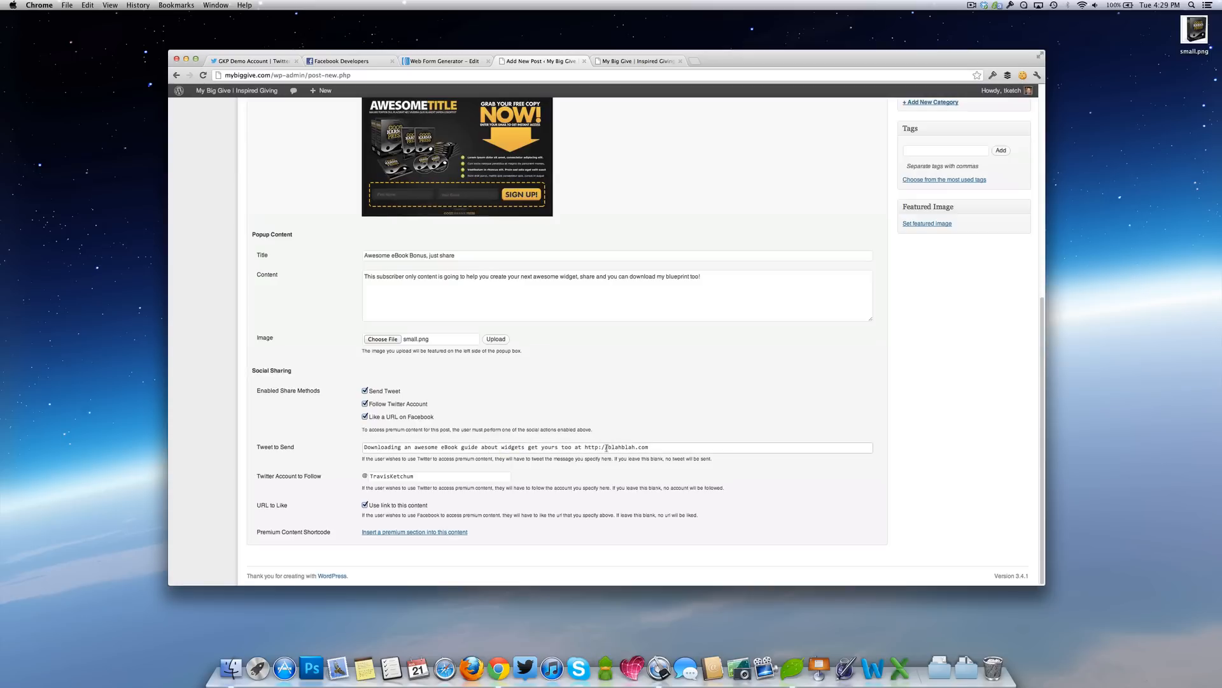
{"action": "left_click_drag", "start_coordinate": [609, 447], "coordinate": [637, 448]}
{"action": "left_click", "coordinate": [659, 447]}
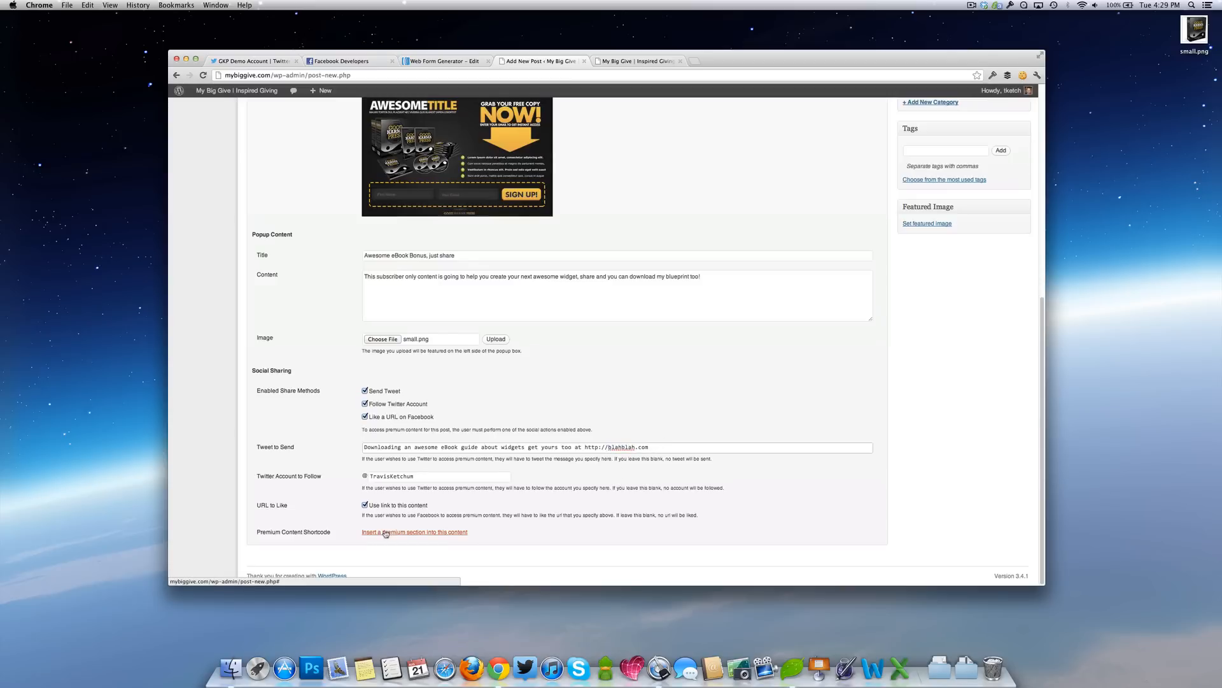
Insert [gkp-premium-content] shortcodes and replace their placeholder with the set-up-correctly bonus message
{"action": "scroll", "coordinate": [537, 505], "scroll_direction": "up", "scroll_amount": 1}
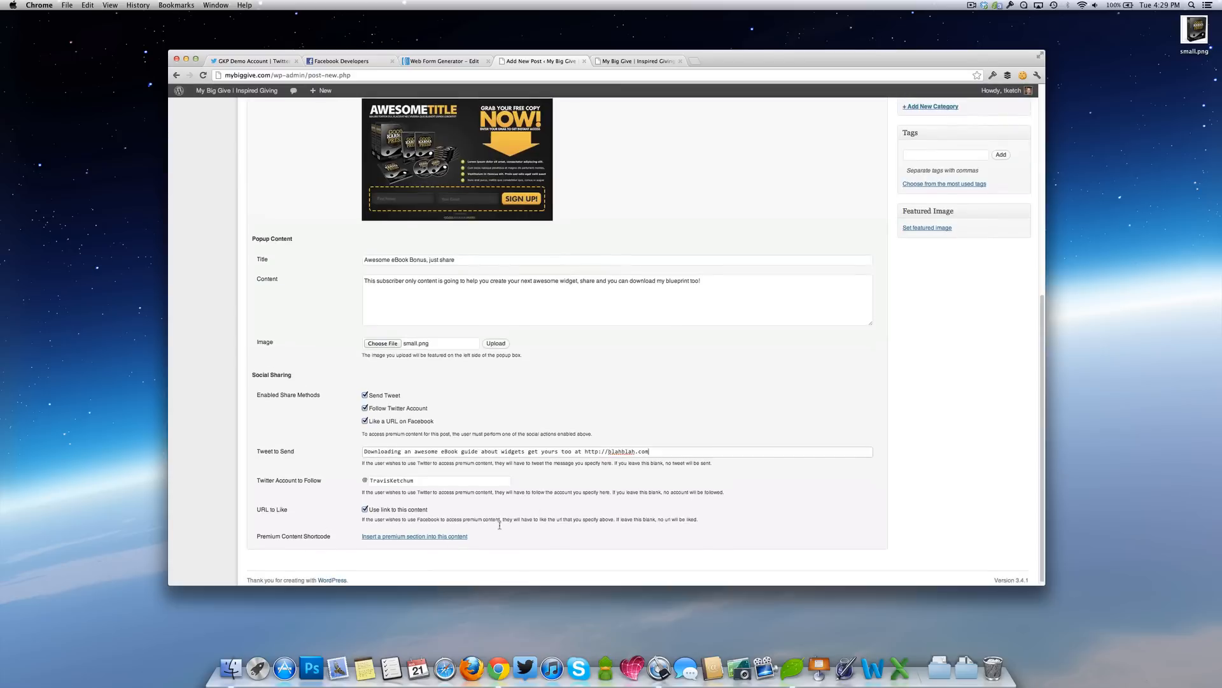
{"action": "left_click", "coordinate": [428, 537]}
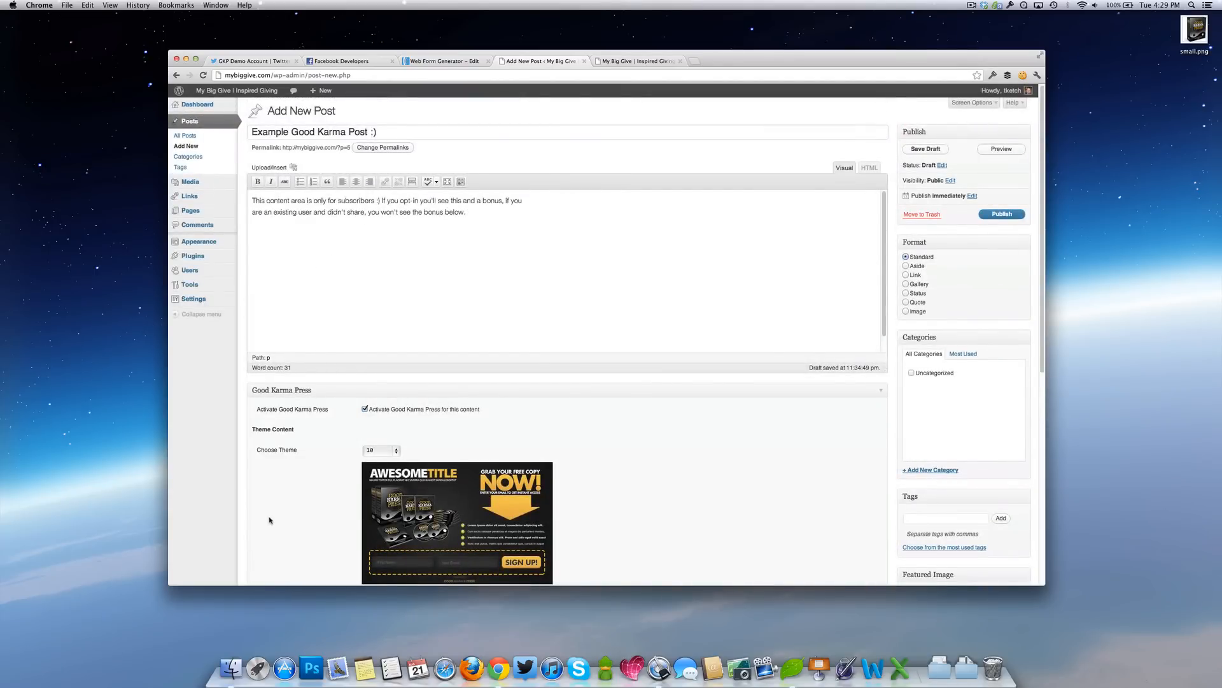
{"action": "scroll", "coordinate": [274, 516], "scroll_direction": "down", "scroll_amount": 10}
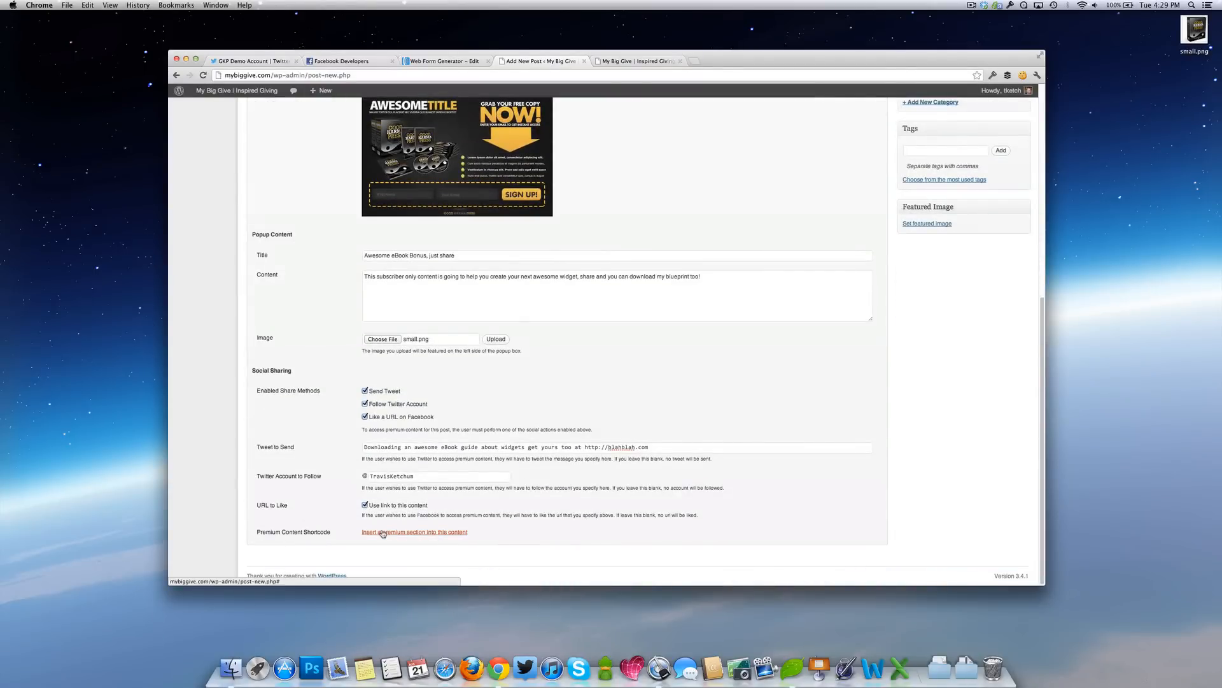
{"action": "left_click", "coordinate": [383, 532]}
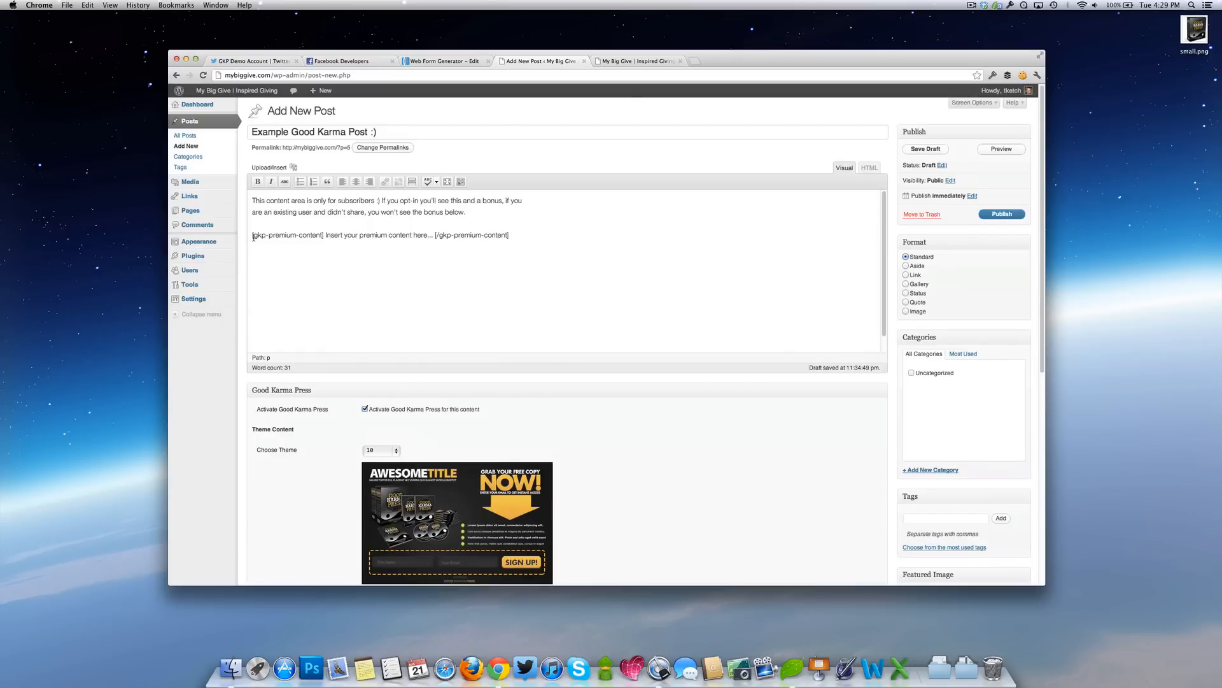
{"action": "left_click_drag", "start_coordinate": [252, 236], "coordinate": [317, 234]}
{"action": "left_click", "coordinate": [324, 236]}
{"action": "left_click_drag", "start_coordinate": [436, 236], "coordinate": [485, 236]}
{"action": "left_click", "coordinate": [485, 235]}
{"action": "left_click_drag", "start_coordinate": [325, 235], "coordinate": [432, 237]}
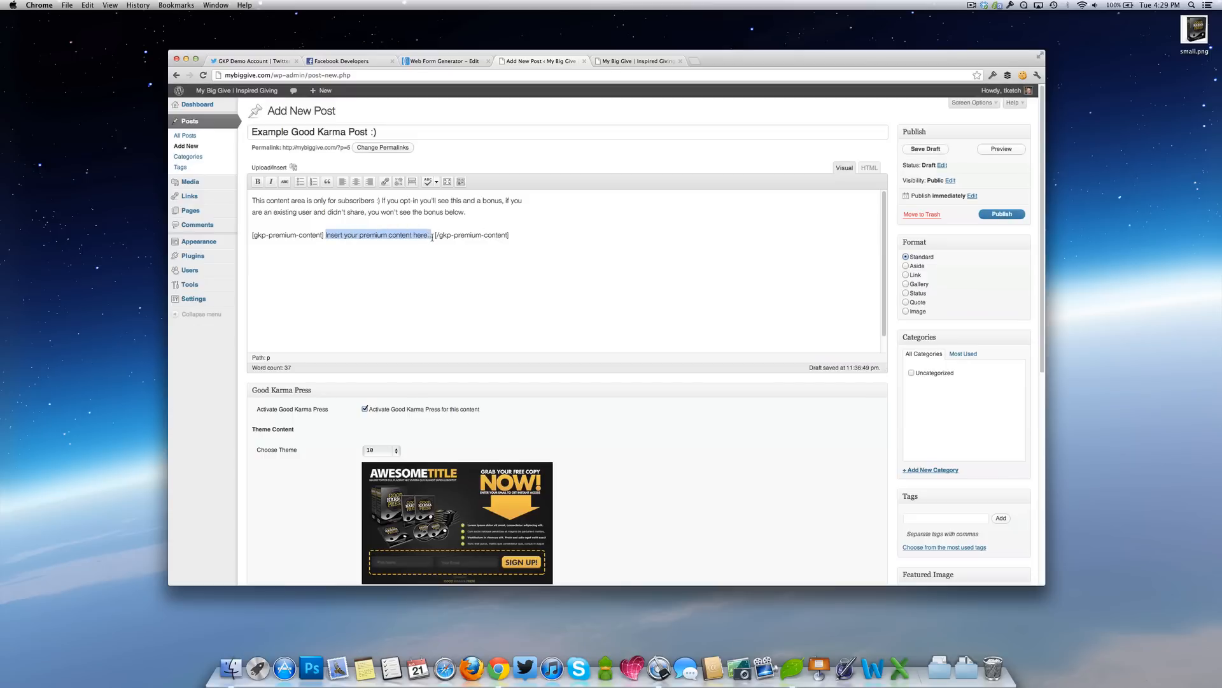
{"action": "type", "text": "If you set this up c"}
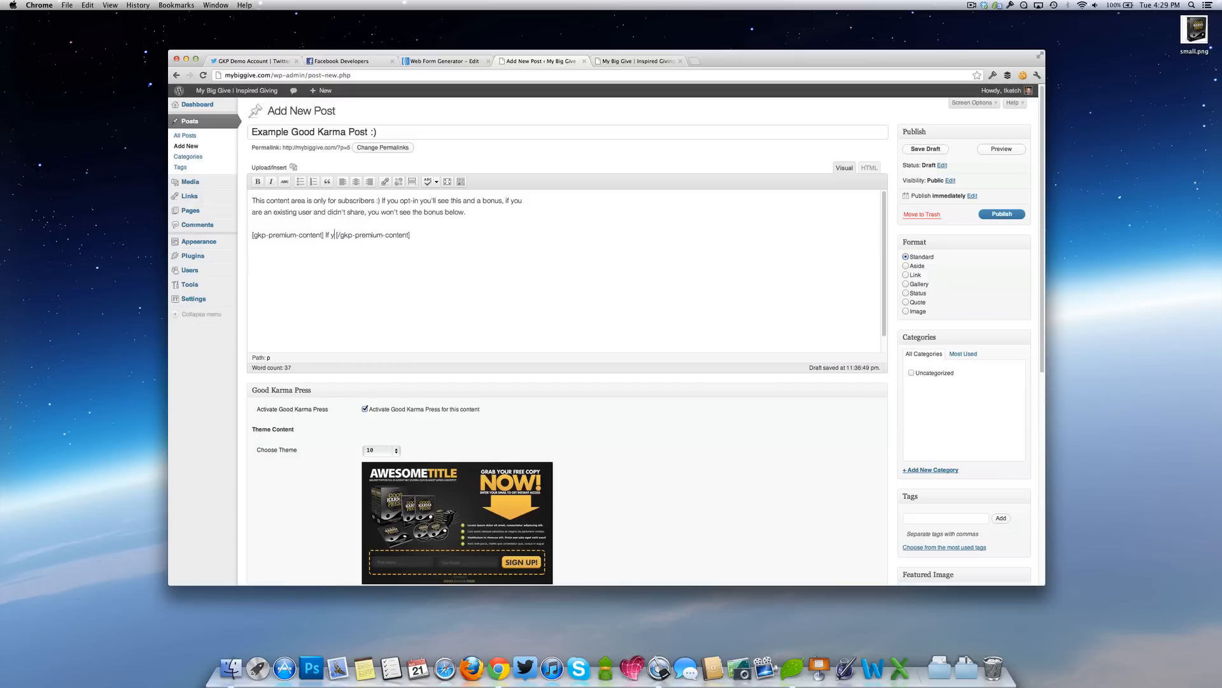
{"action": "type", "text": "orrectly, "}
{"action": "type", "text": "you should be se"}
{"action": "type", "text": "eing "}
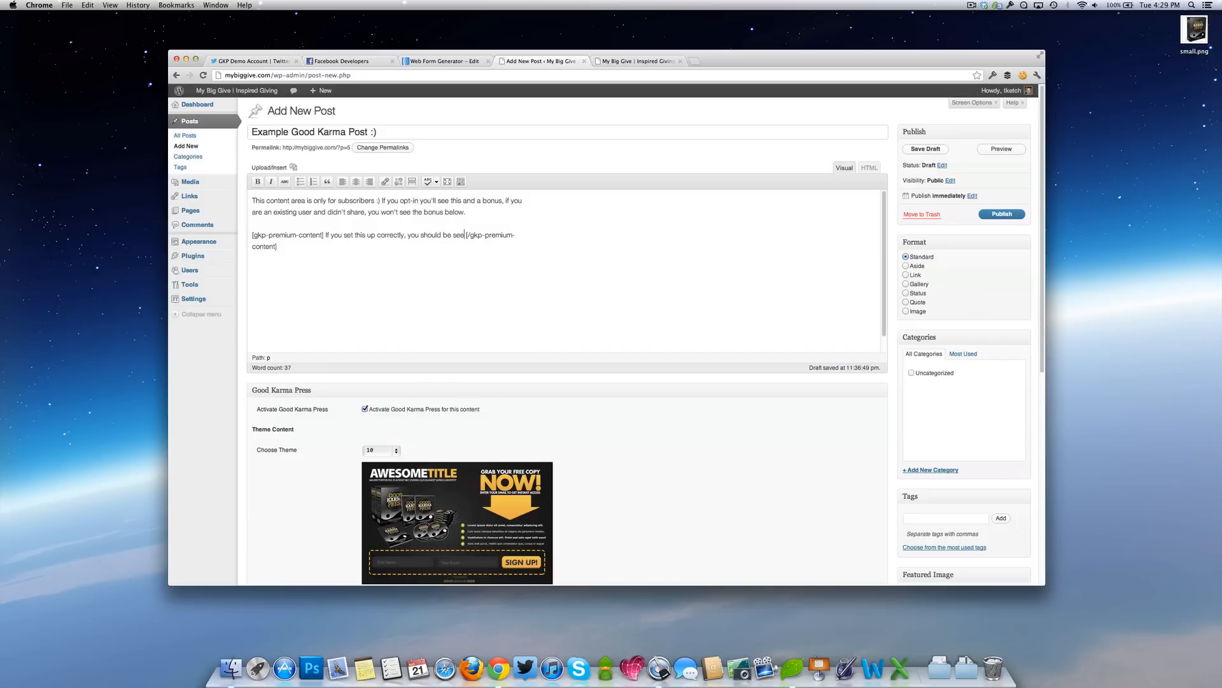
{"action": "type", "text": "bonus content here, if not it won't"}
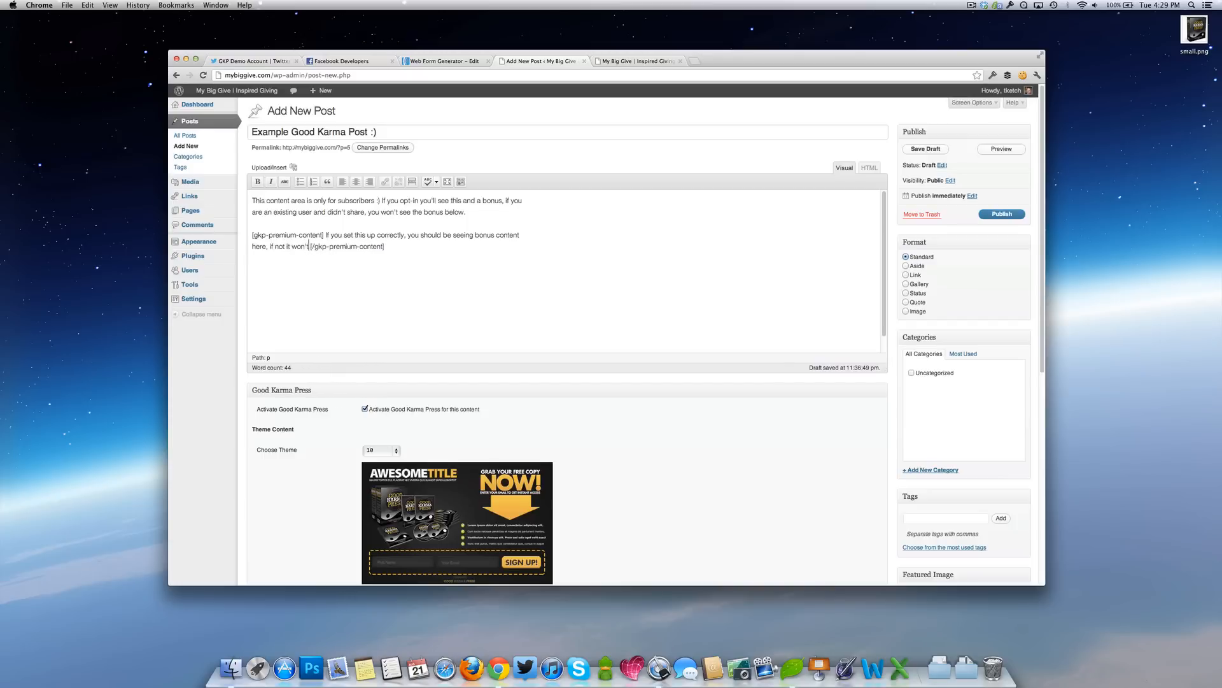
{"action": "type", "text": " show up at all"}
{"action": "type", "text": ".. if someone "}
{"action": "type", "text": "passes the oppor"}
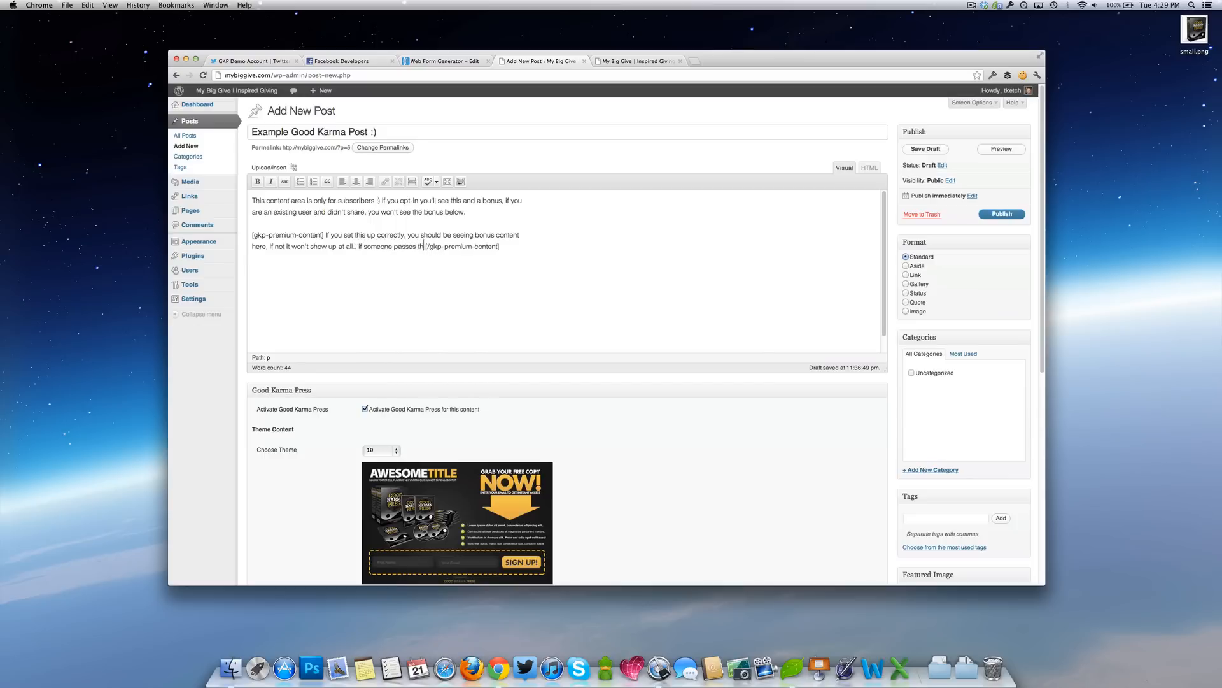
{"action": "type", "text": "tunity "}
{"action": "type", "text": "they will get a seco"}
{"action": "type", "text": "nd chance."}
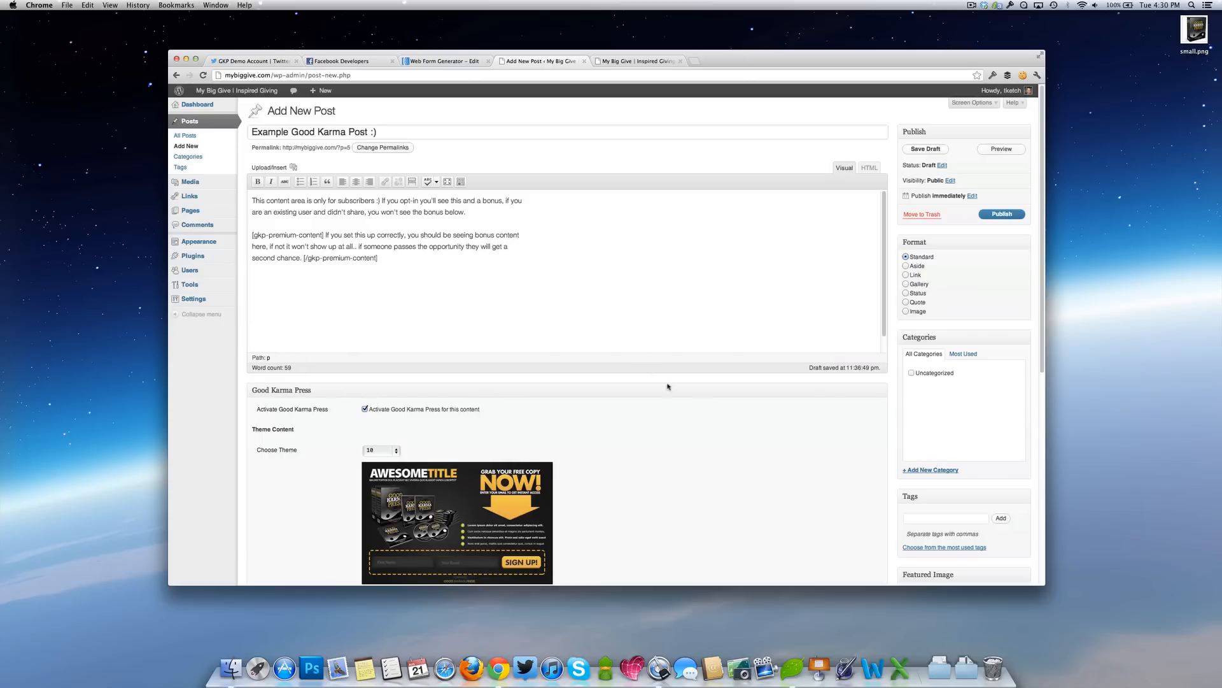
{"action": "scroll", "coordinate": [674, 395], "scroll_direction": "down", "scroll_amount": 10}
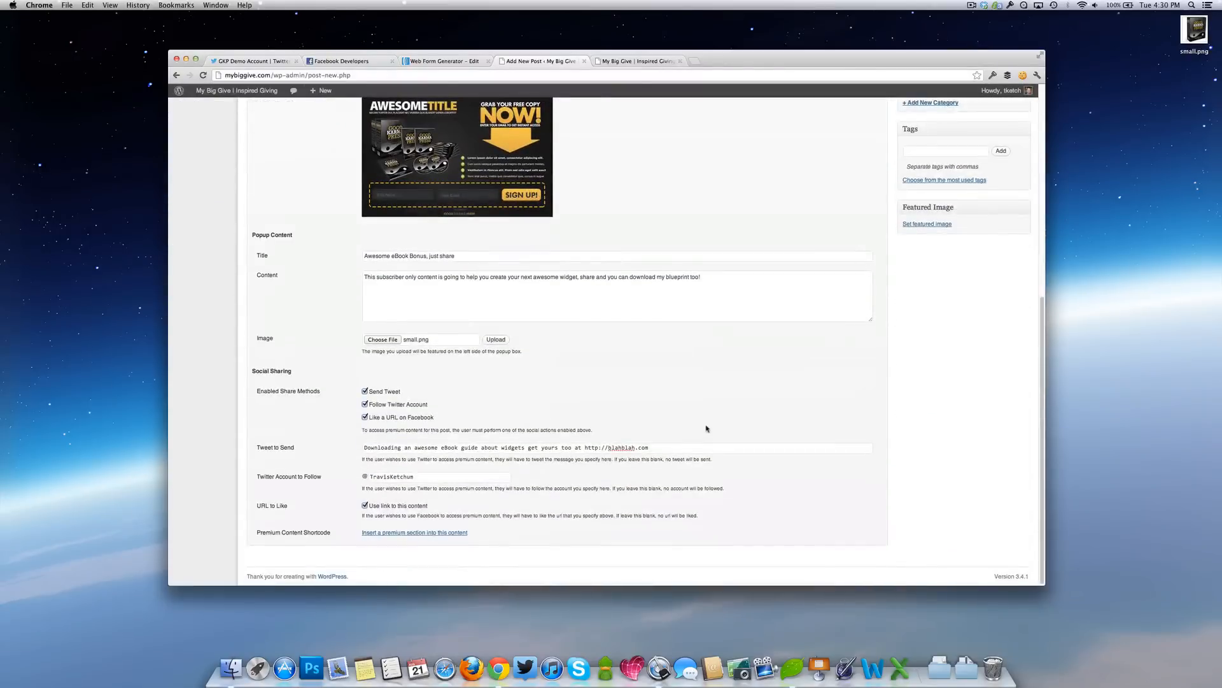
Publish 'Example Good Karma Post :)' and view it on the mybiggive.com front page
{"action": "left_click", "coordinate": [643, 62]}
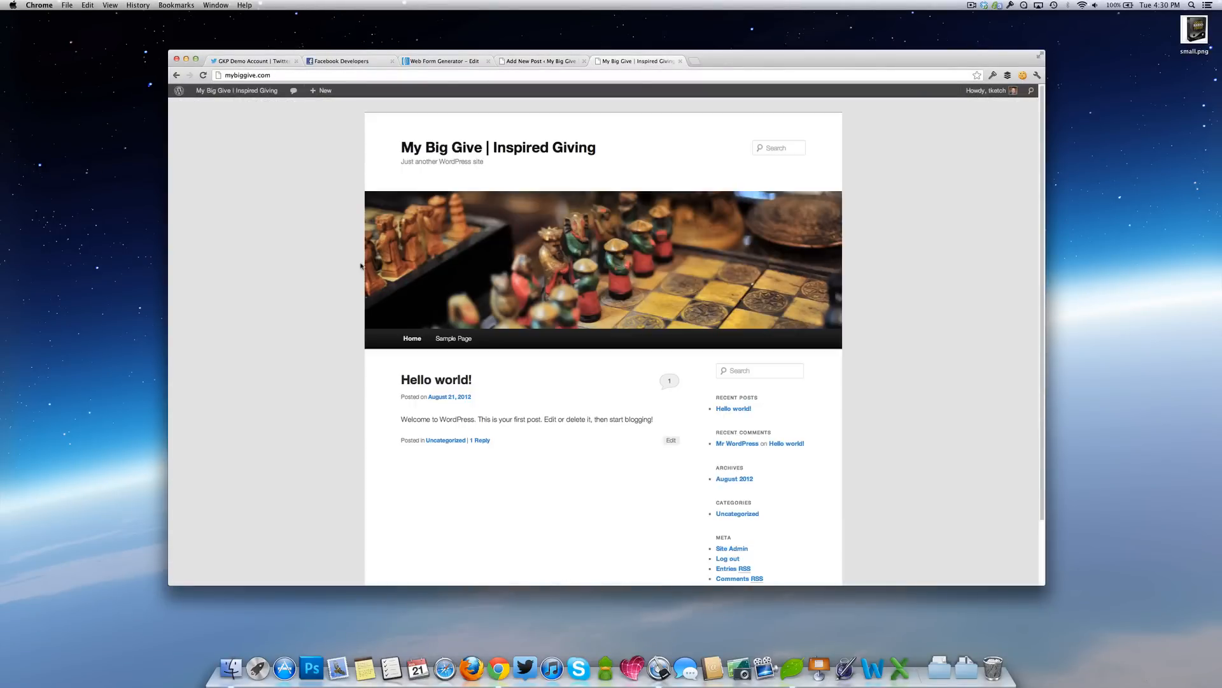
{"action": "scroll", "coordinate": [543, 411], "scroll_direction": "down", "scroll_amount": 2}
{"action": "scroll", "coordinate": [543, 411], "scroll_direction": "up", "scroll_amount": 2}
{"action": "left_click", "coordinate": [535, 62]}
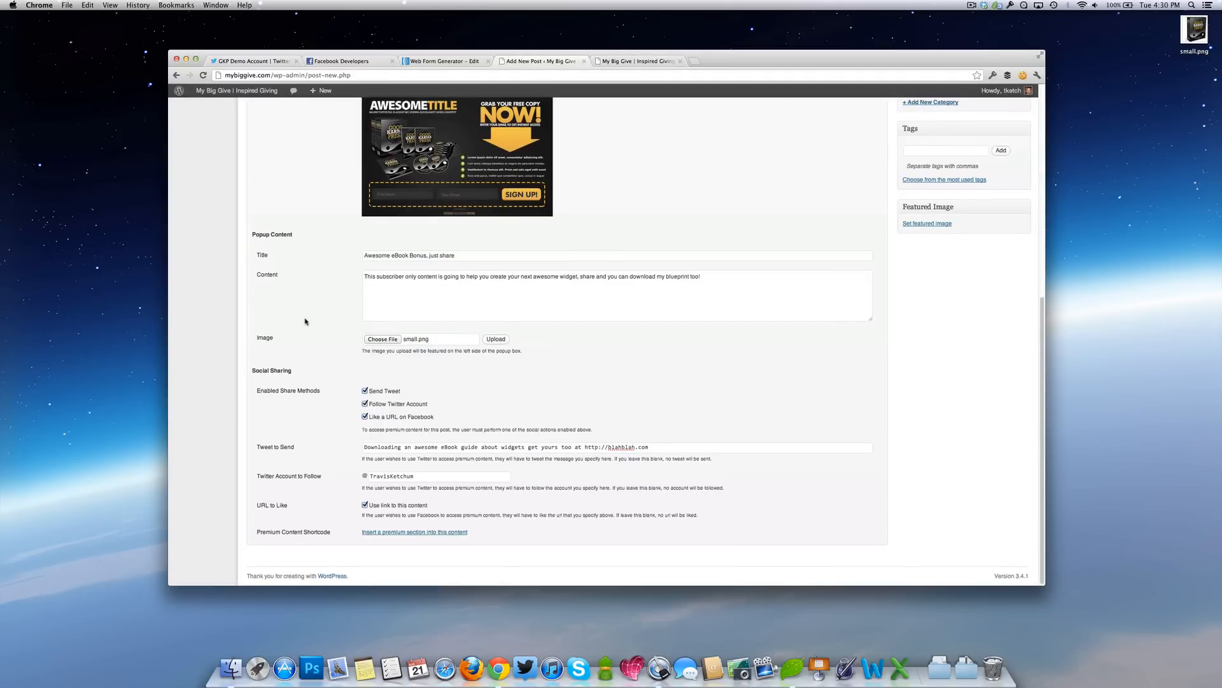
{"action": "scroll", "coordinate": [305, 321], "scroll_direction": "up", "scroll_amount": 10}
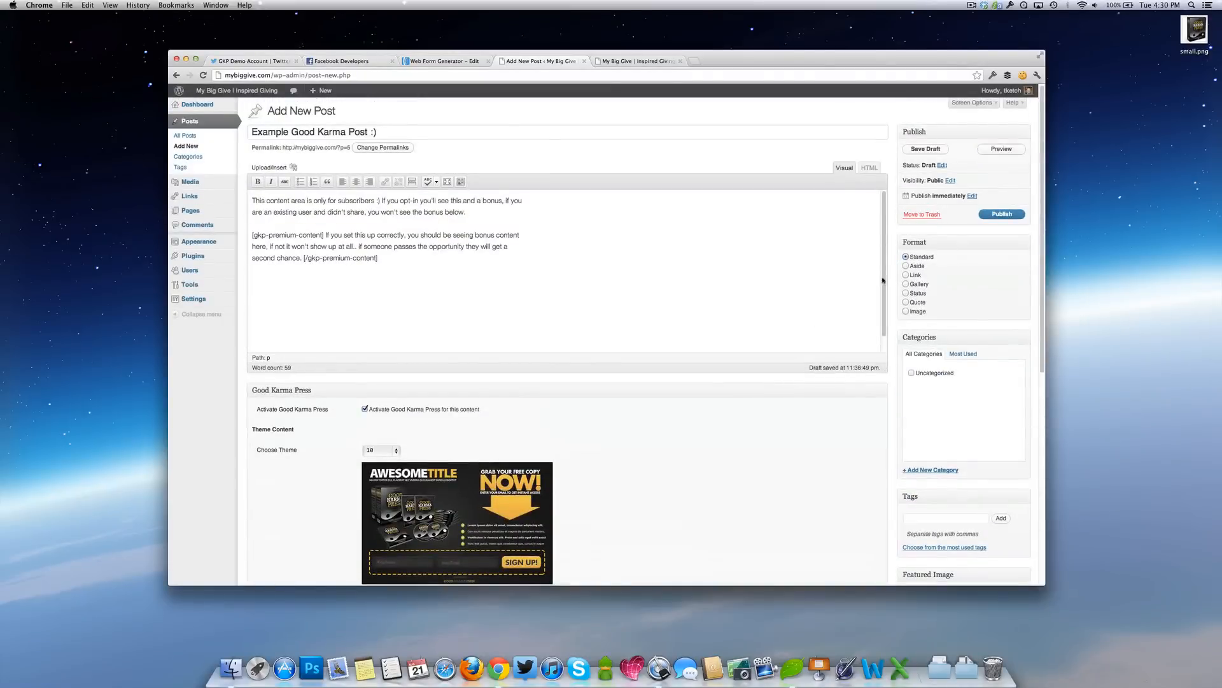
{"action": "left_click", "coordinate": [992, 216]}
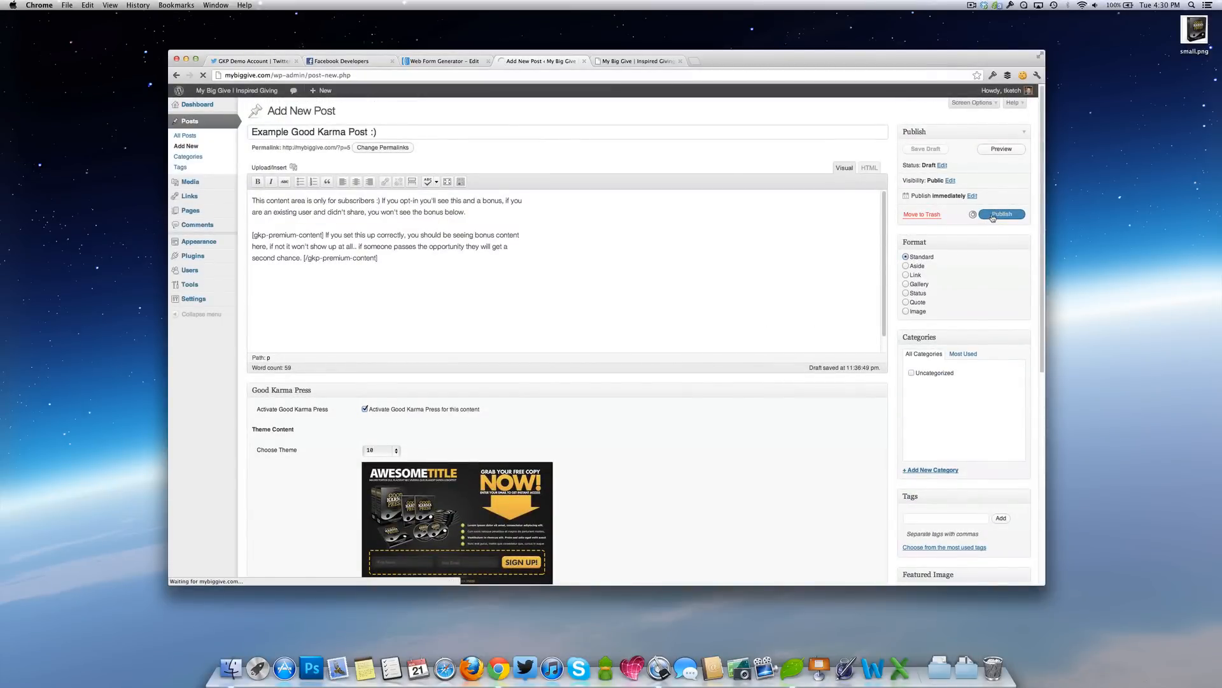
{"action": "left_click", "coordinate": [638, 61]}
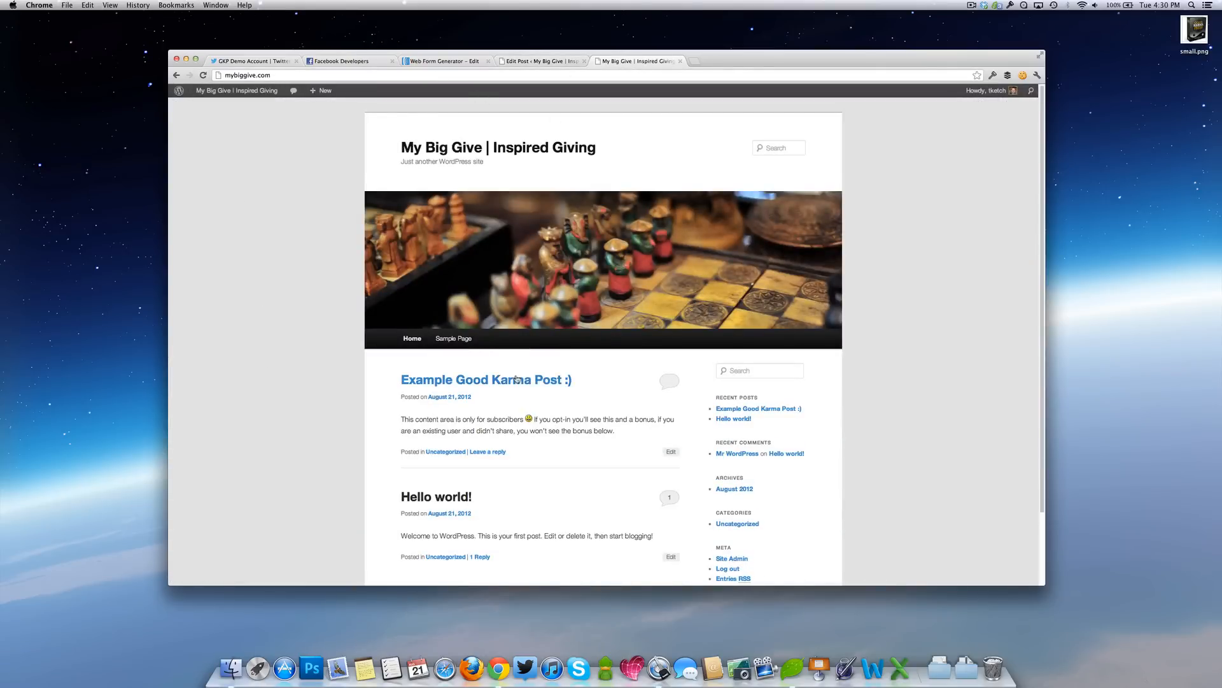
Open the Example Good Karma Post page from the front page, then return to its editor
{"action": "left_click", "coordinate": [540, 61]}
{"action": "left_click", "coordinate": [615, 62]}
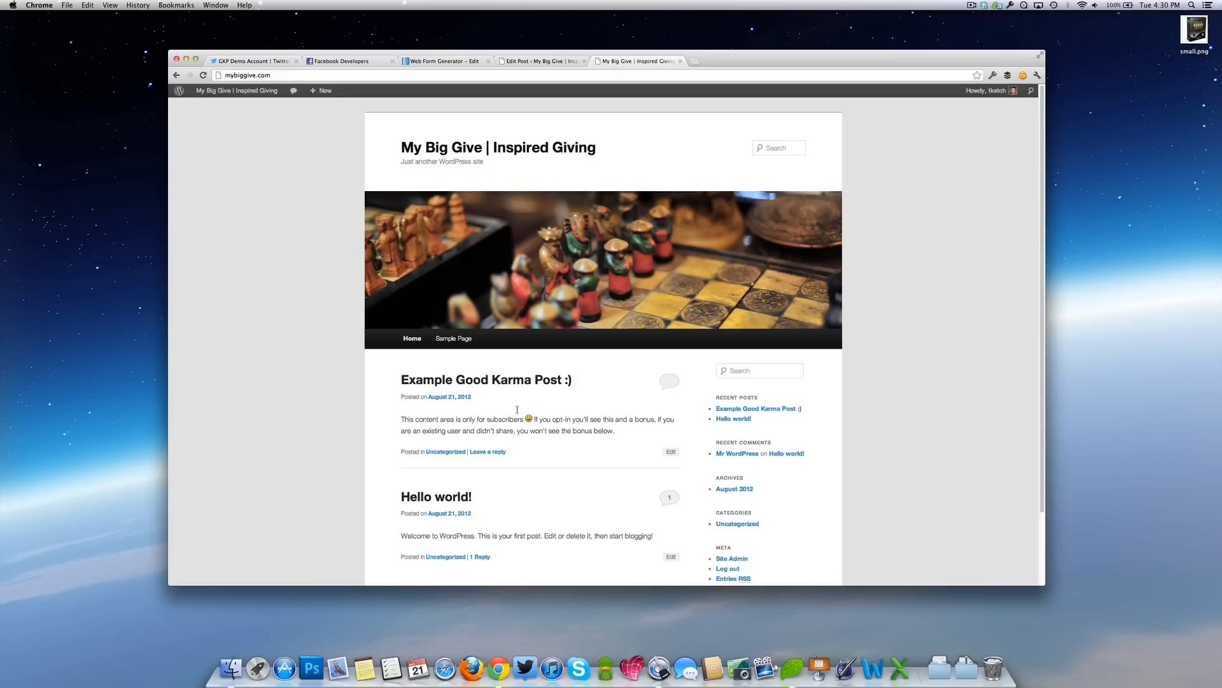
{"action": "left_click", "coordinate": [521, 381]}
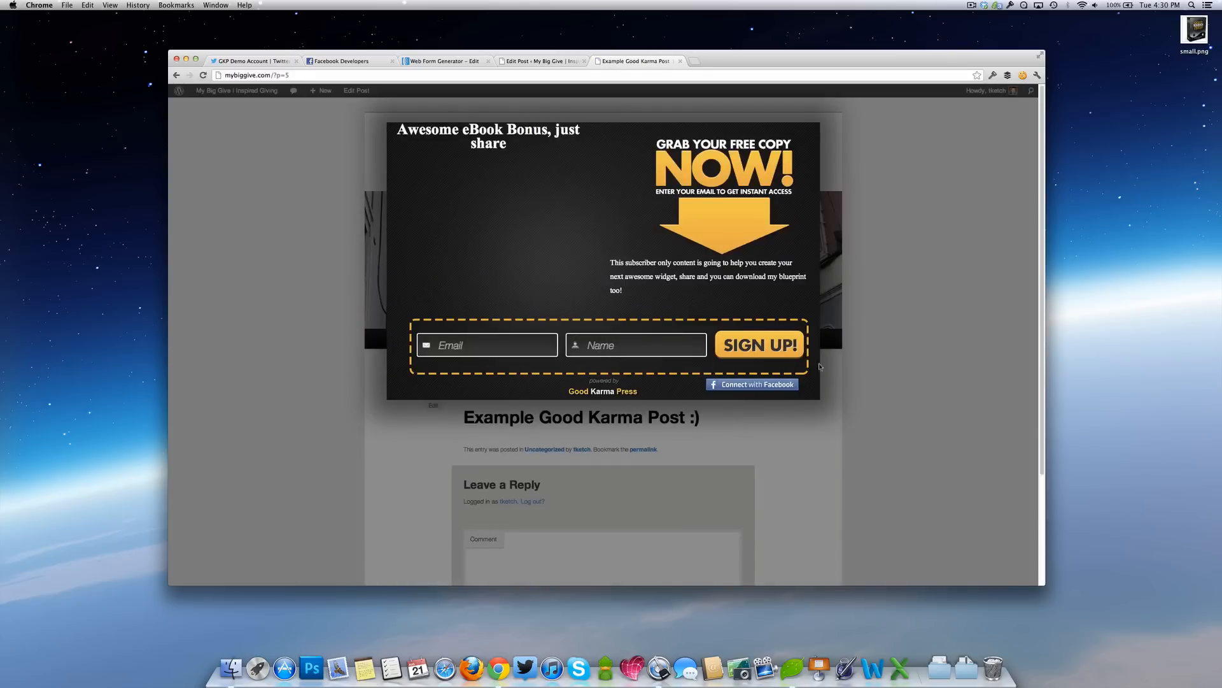
{"action": "left_click", "coordinate": [540, 61]}
Upload small.png as the popup image, update the post and view the post page
{"action": "scroll", "coordinate": [274, 490], "scroll_direction": "down", "scroll_amount": 10}
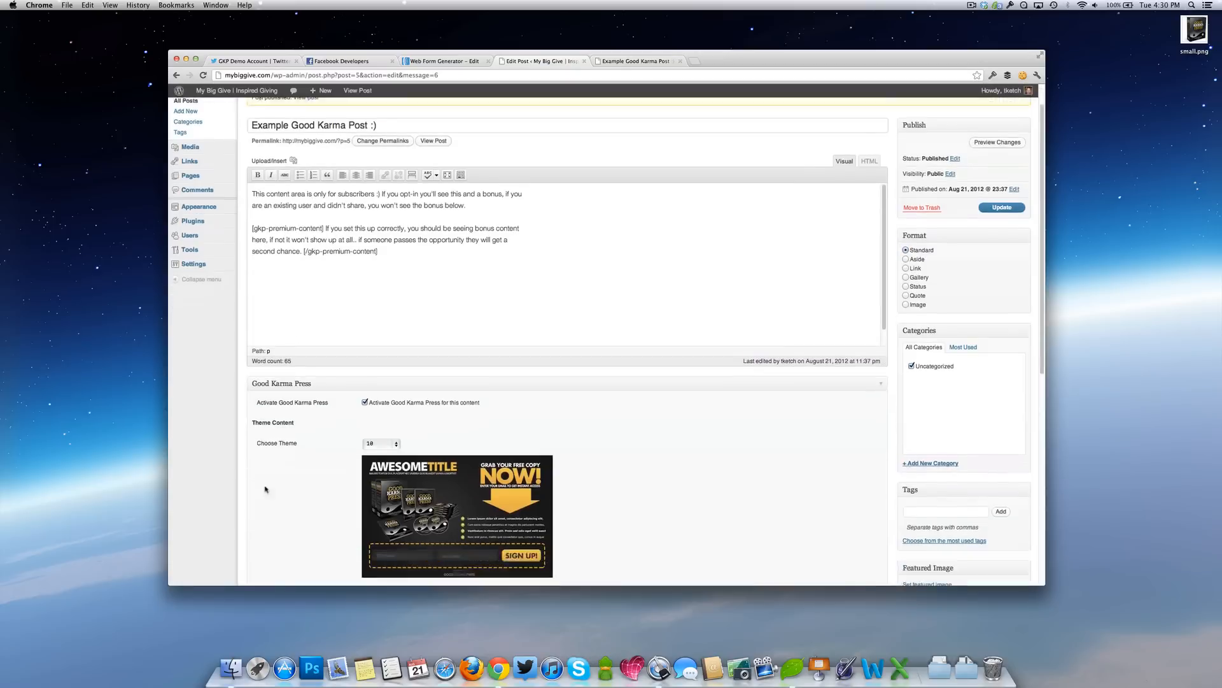
{"action": "left_click", "coordinate": [381, 347]}
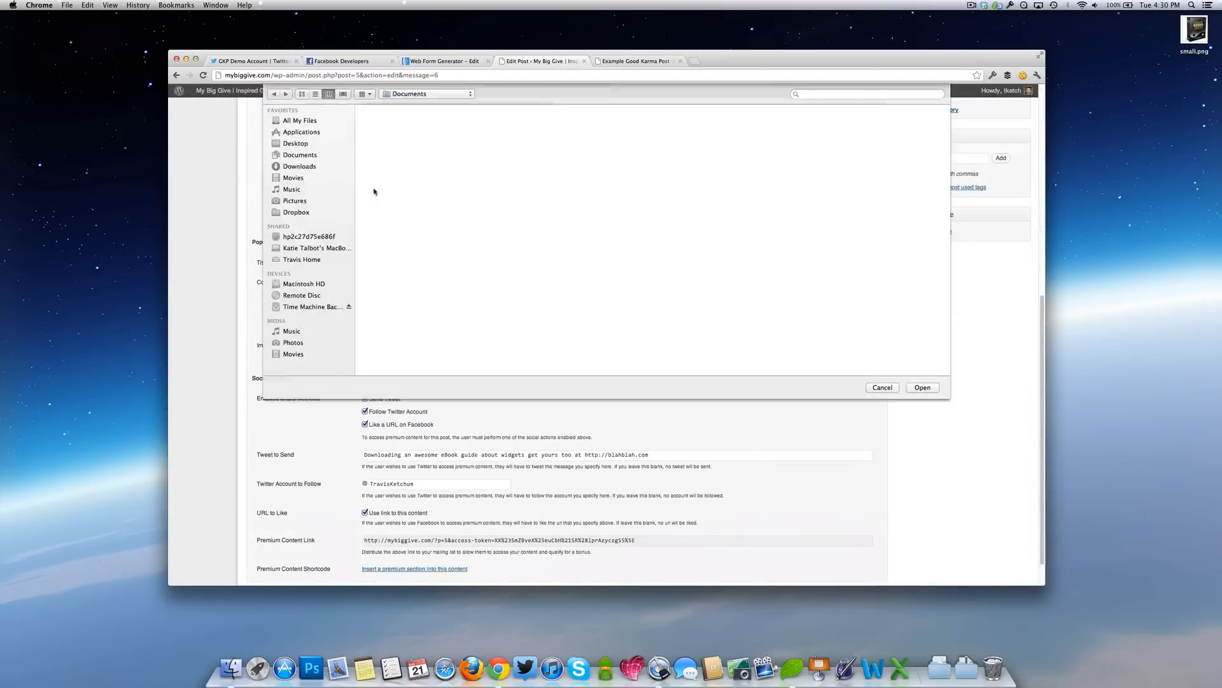
{"action": "left_click", "coordinate": [922, 387]}
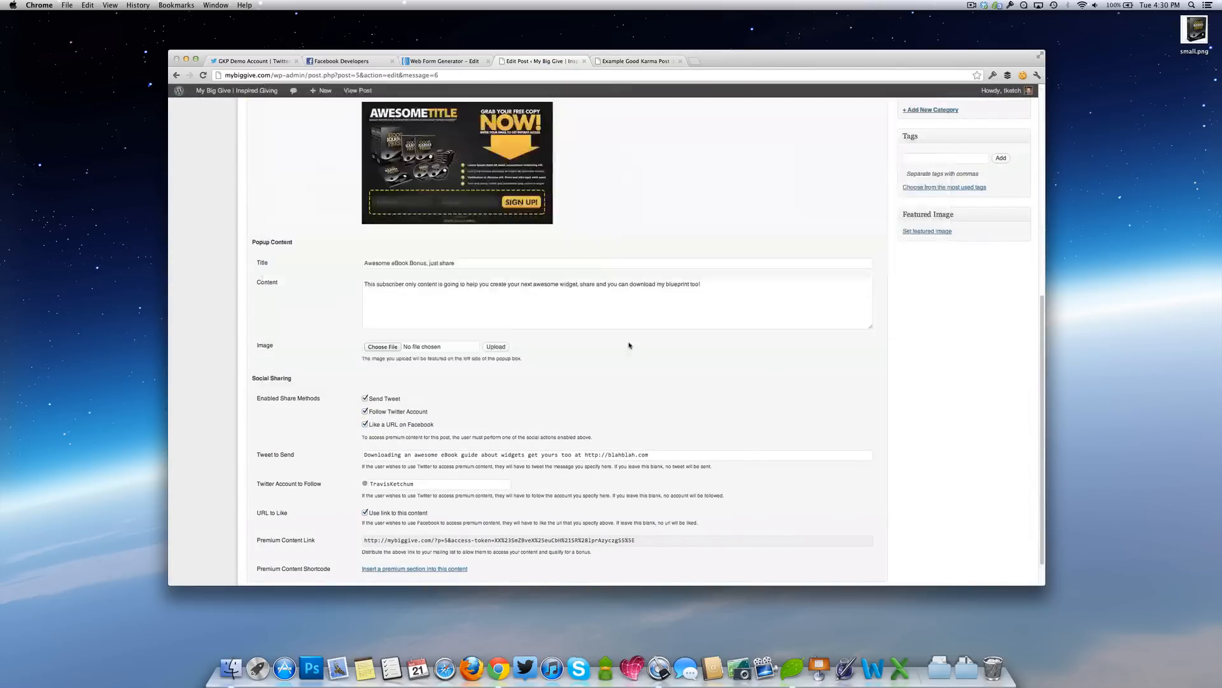
{"action": "left_click", "coordinate": [495, 347]}
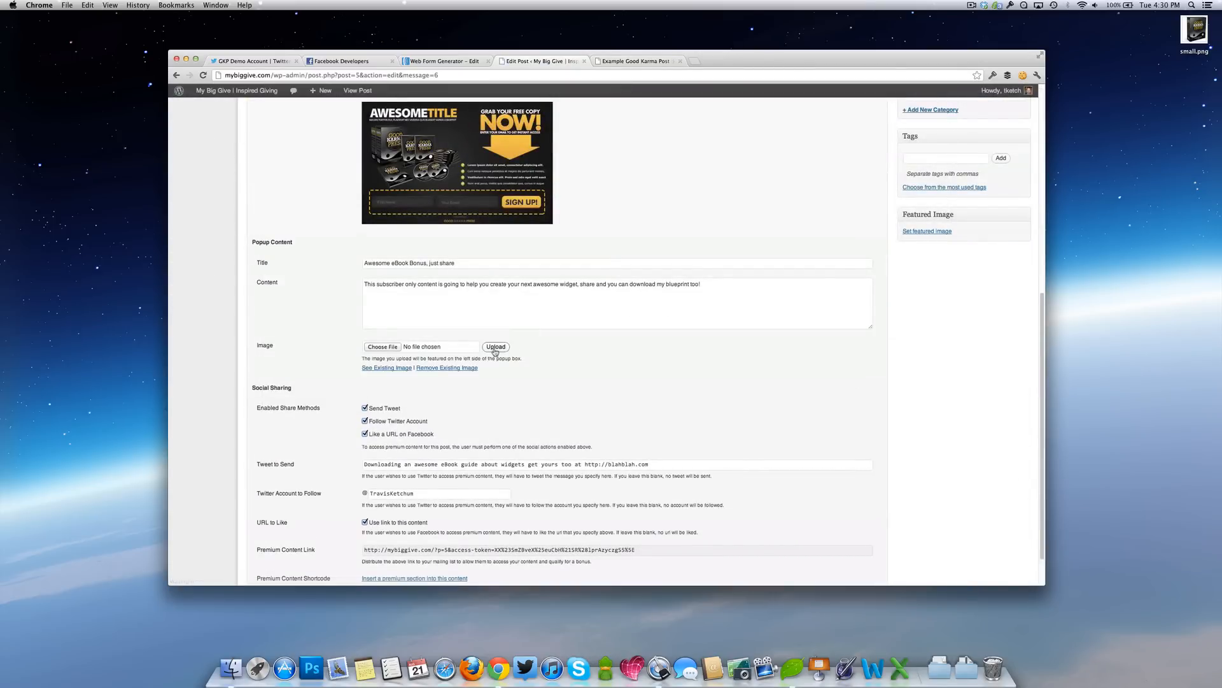
{"action": "scroll", "coordinate": [981, 178], "scroll_direction": "up", "scroll_amount": 5}
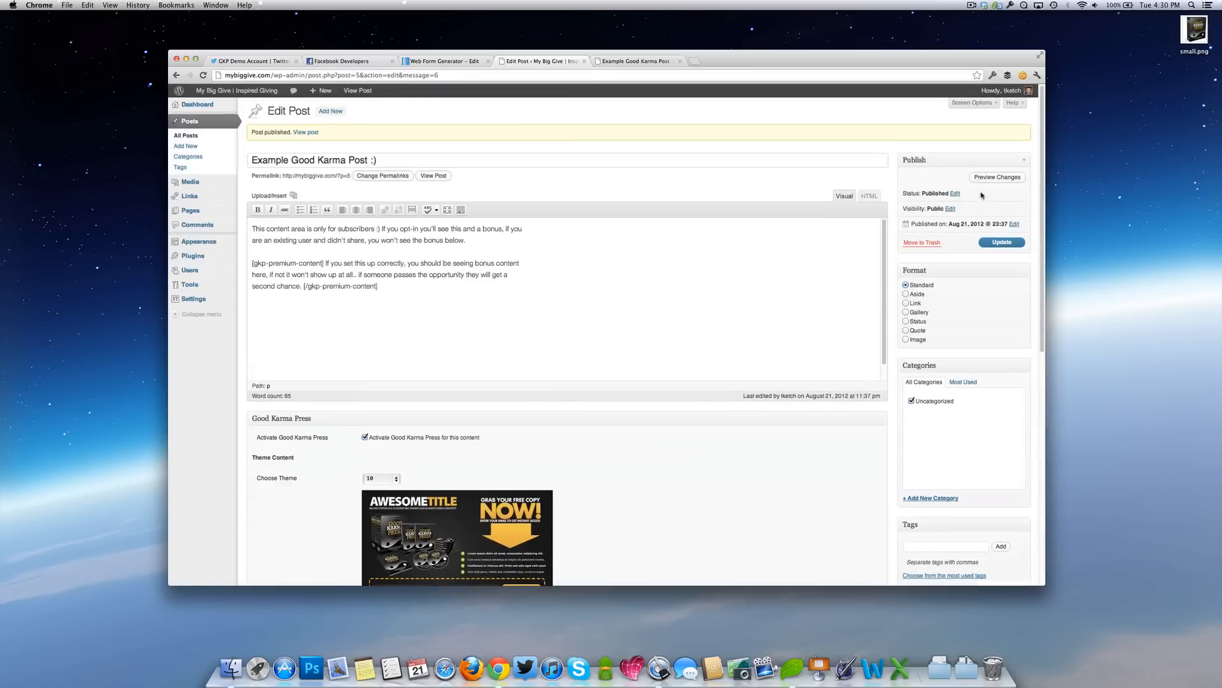
{"action": "left_click", "coordinate": [1004, 245]}
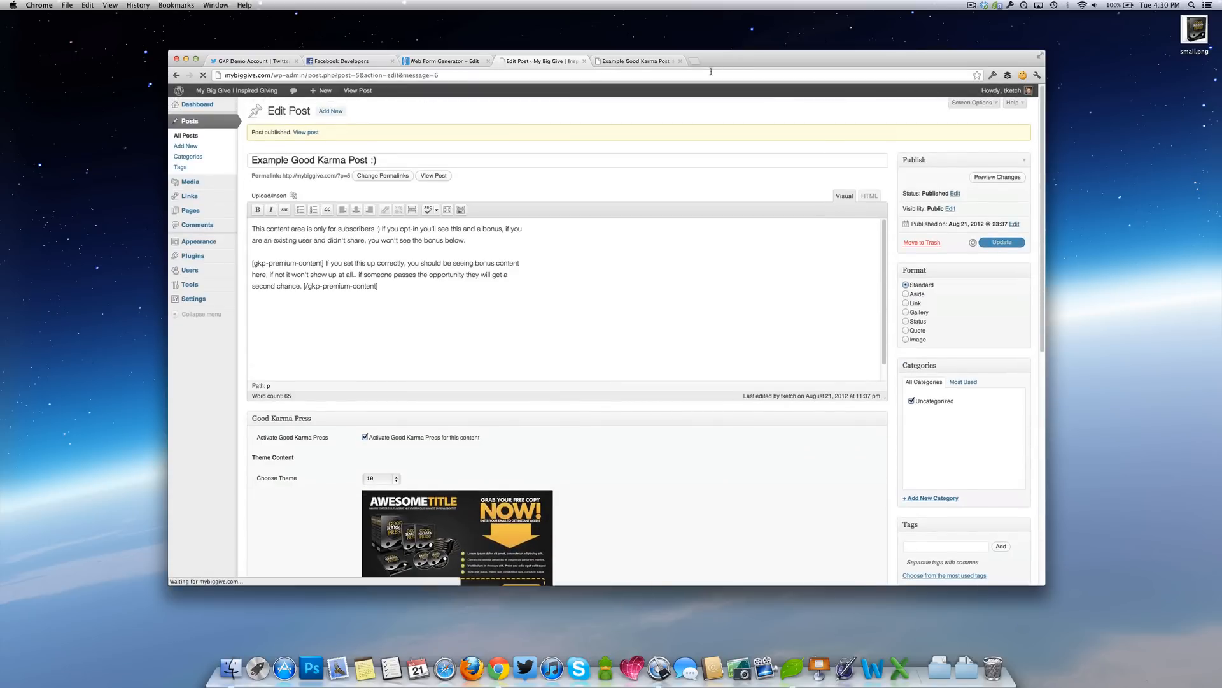
{"action": "left_click", "coordinate": [612, 62]}
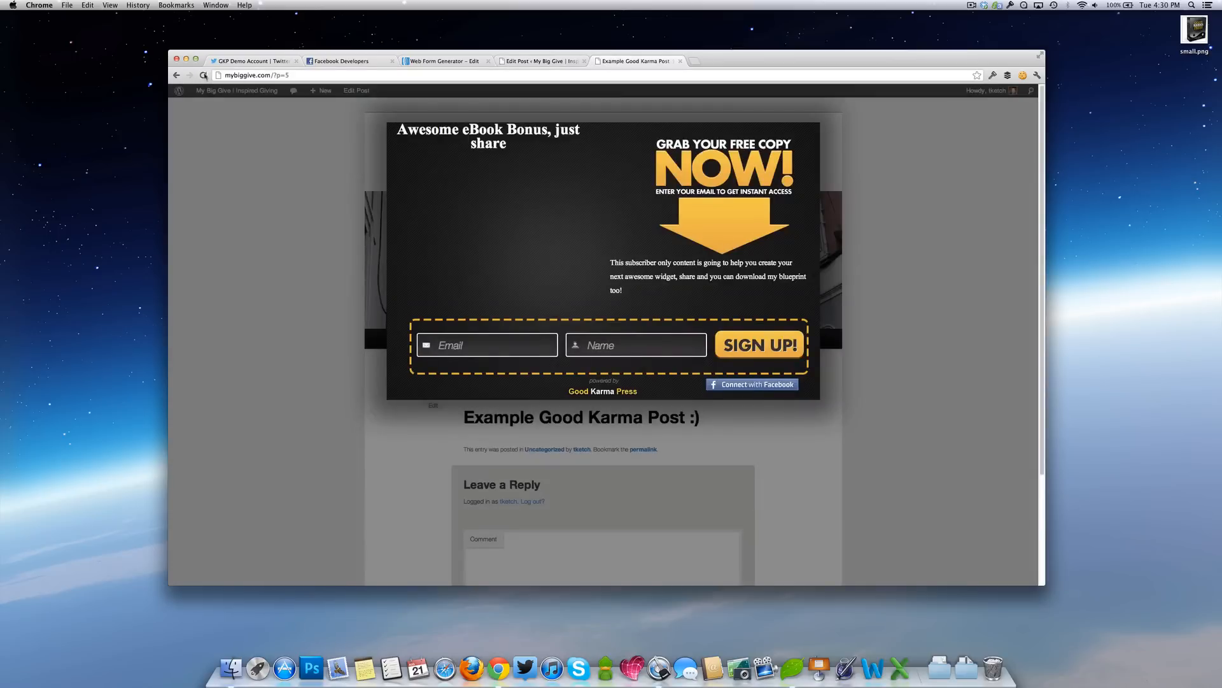
Reload the post, try the popup's Email and Name fields, then return to Edit Post
{"action": "left_click", "coordinate": [205, 76]}
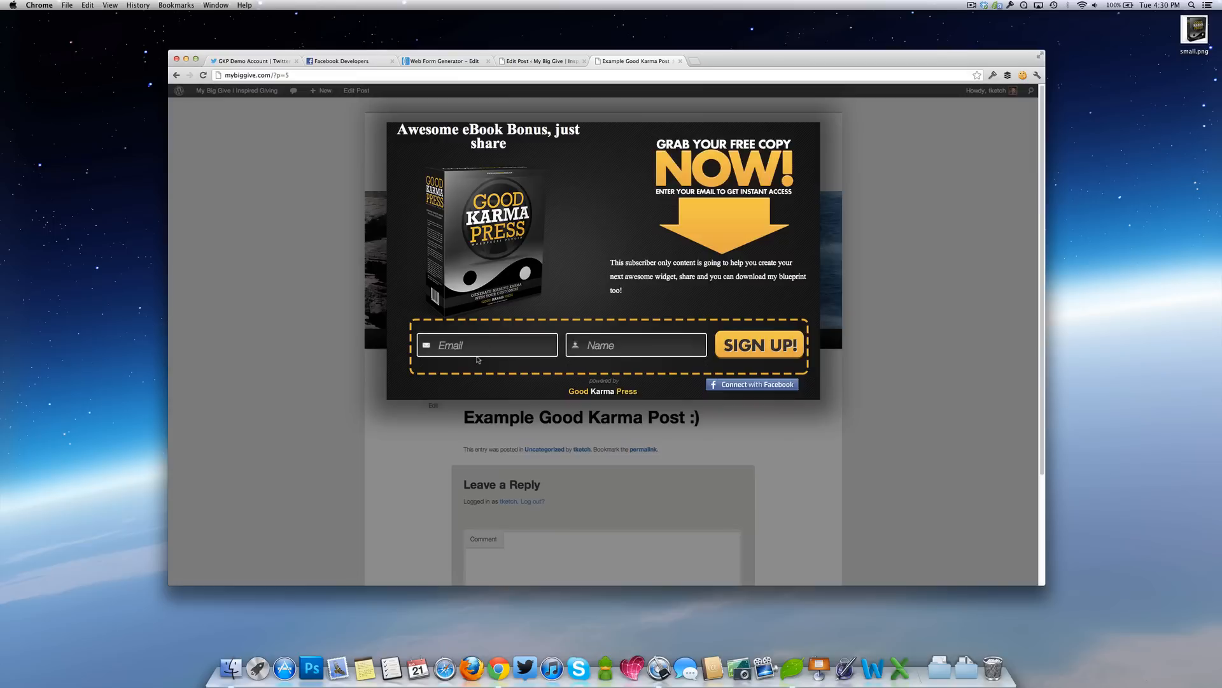
{"action": "left_click", "coordinate": [619, 343]}
{"action": "left_click", "coordinate": [470, 347]}
{"action": "key", "text": "Tab"}
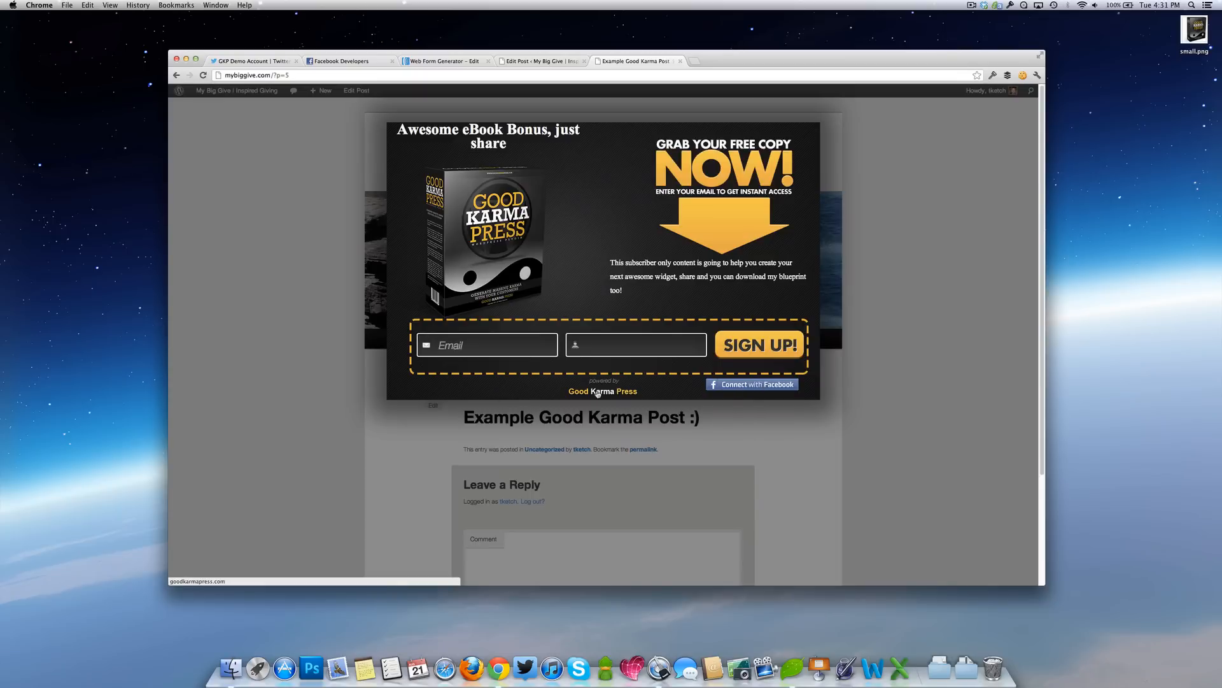
{"action": "left_click", "coordinate": [554, 63]}
Copy the post's Premium Content Link
{"action": "scroll", "coordinate": [696, 428], "scroll_direction": "down", "scroll_amount": 1}
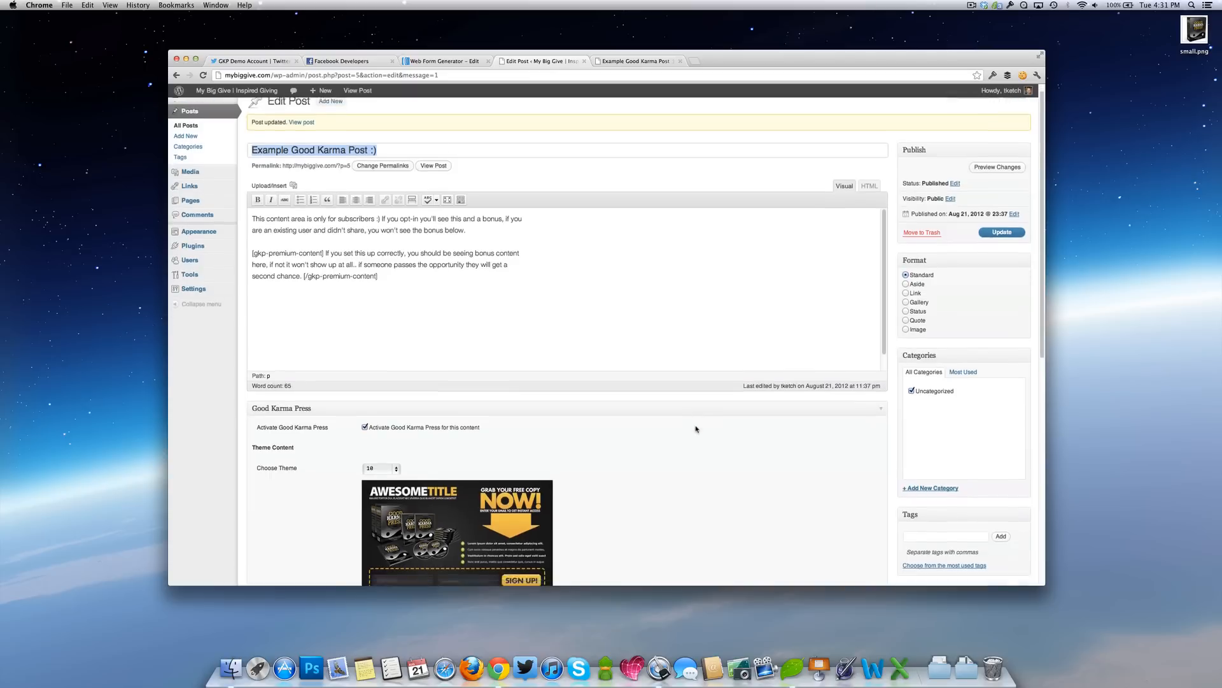
{"action": "scroll", "coordinate": [696, 428], "scroll_direction": "down", "scroll_amount": 7}
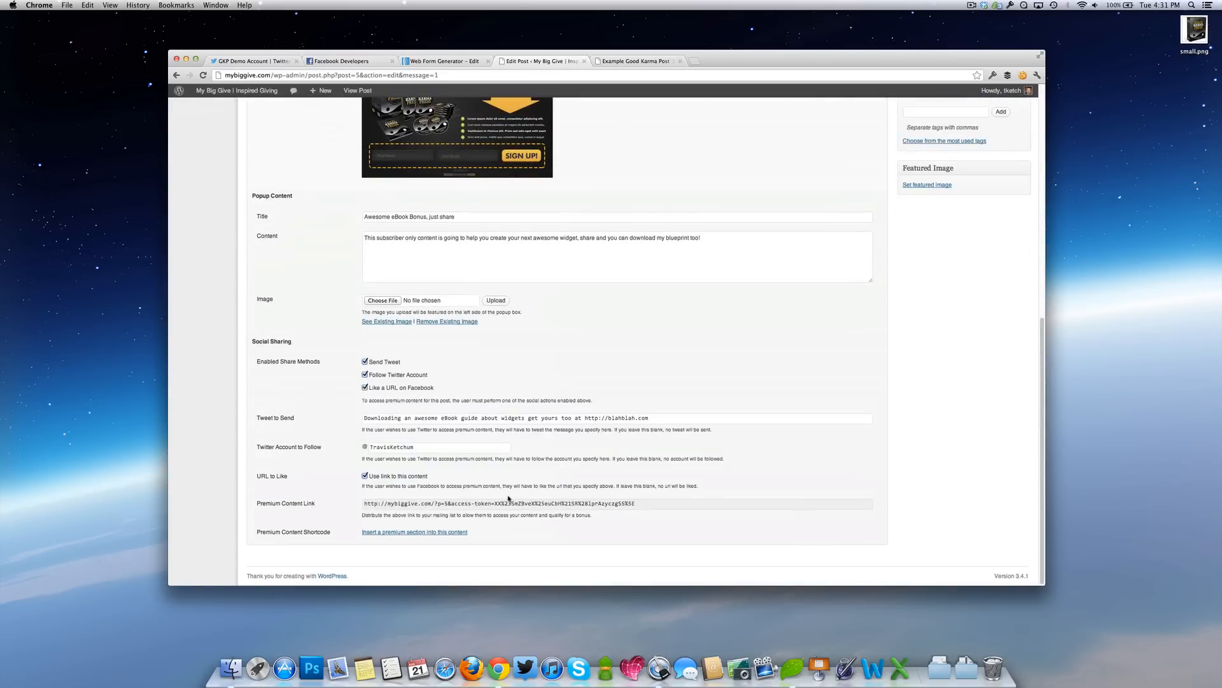
{"action": "left_click", "coordinate": [651, 506]}
{"action": "key", "text": "super+c"}
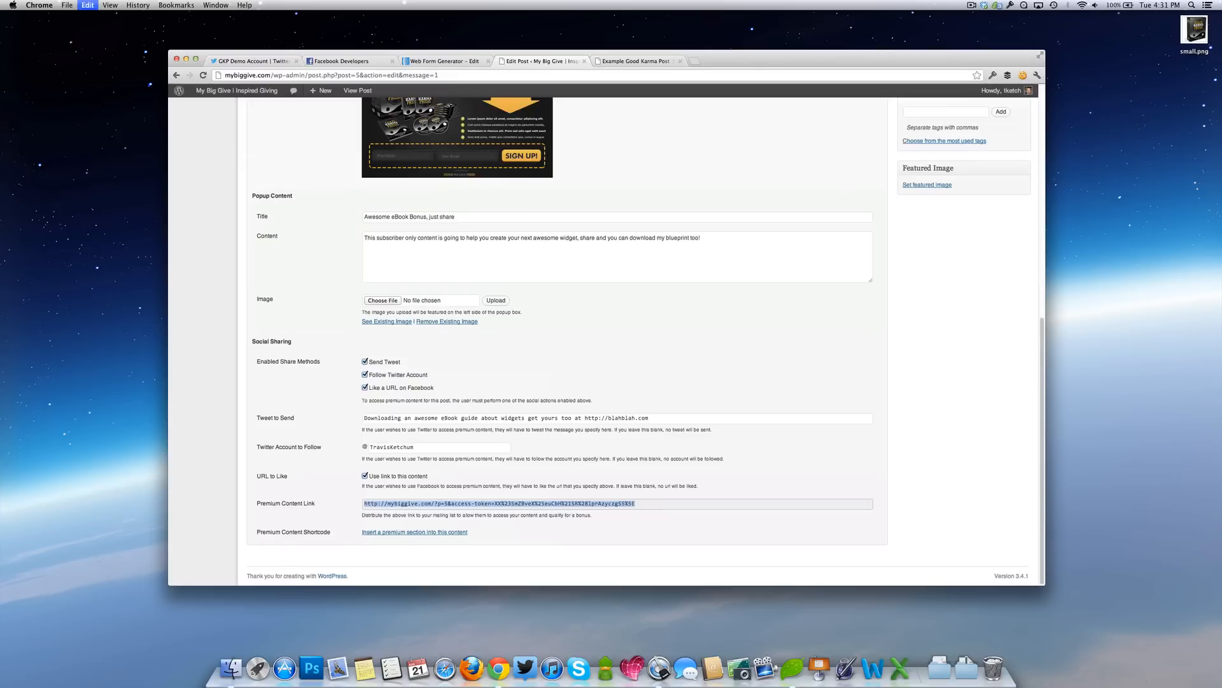
Load the copied link in a new incognito window to show the share-to-unlock popup
{"action": "right_click", "coordinate": [500, 677]}
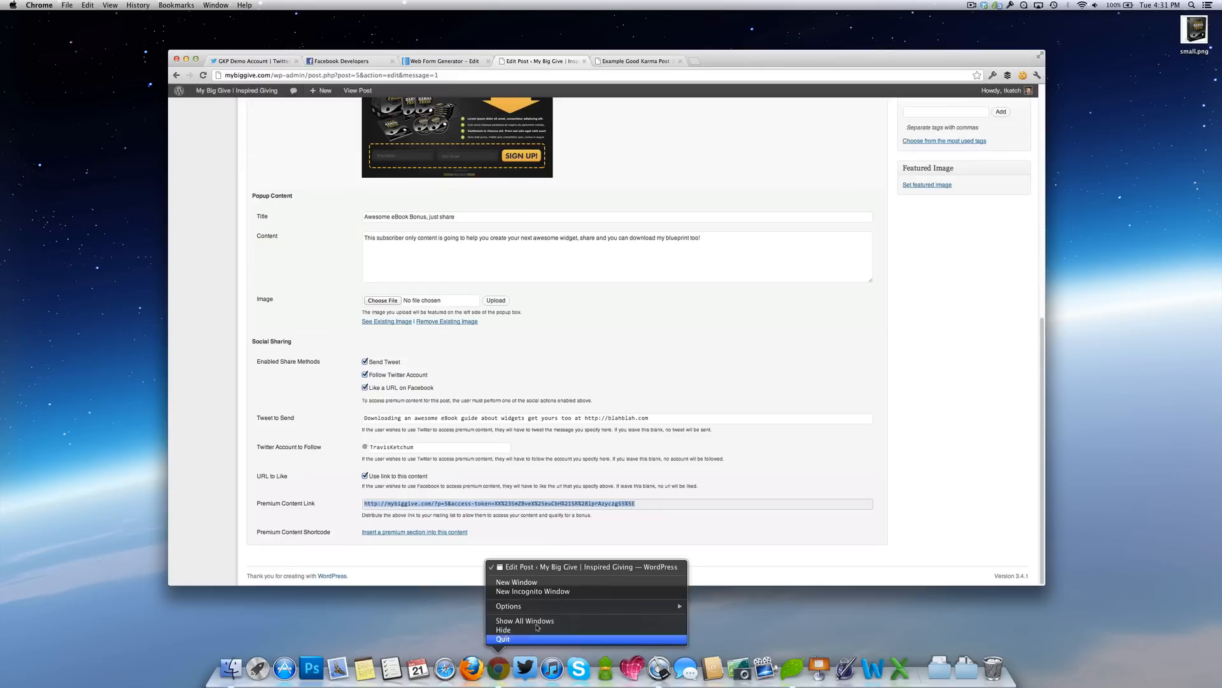
{"action": "left_click", "coordinate": [548, 593]}
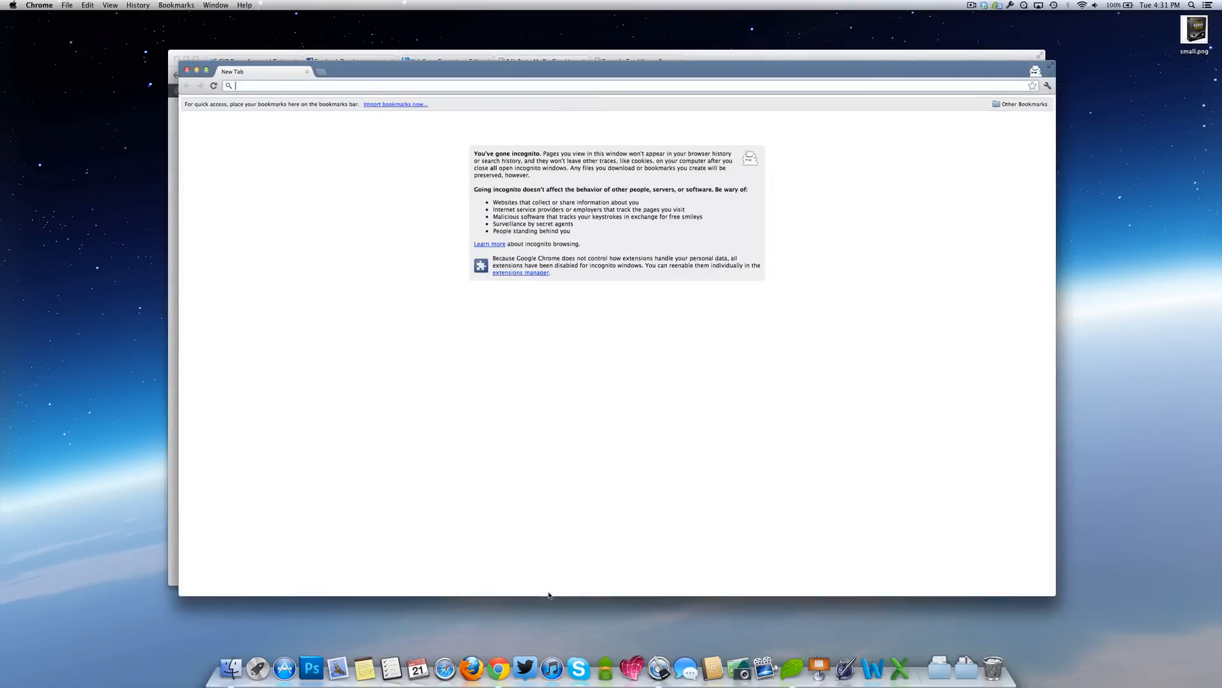
{"action": "left_click_drag", "start_coordinate": [433, 74], "coordinate": [411, 56]}
{"action": "key", "text": "super+v"}
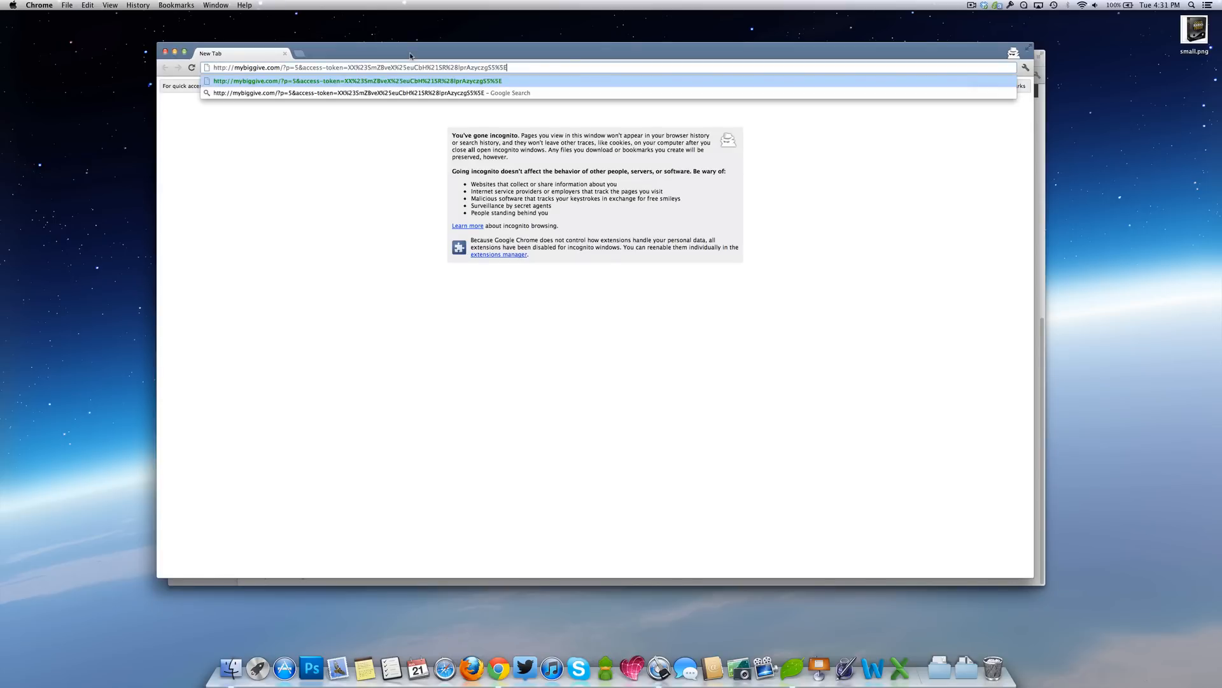
{"action": "key", "text": "Return"}
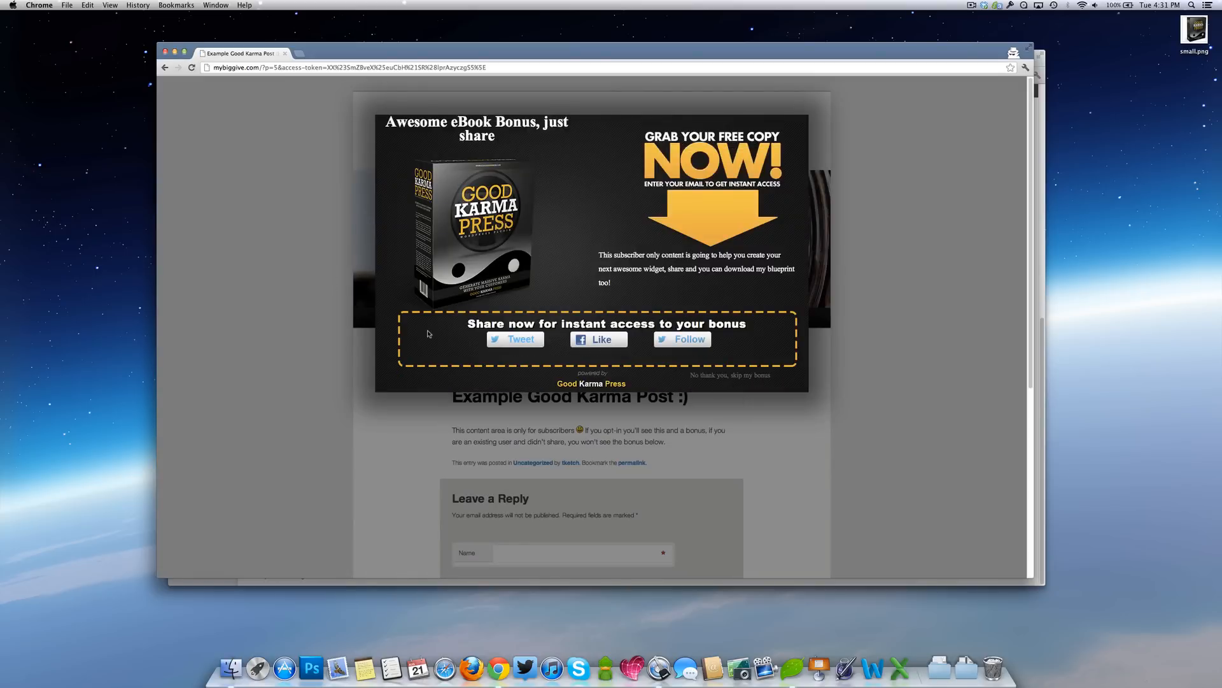
Compare the private window against the logged-in post, then choose Tweet in the share popup
{"action": "left_click_drag", "start_coordinate": [529, 51], "coordinate": [674, 83]}
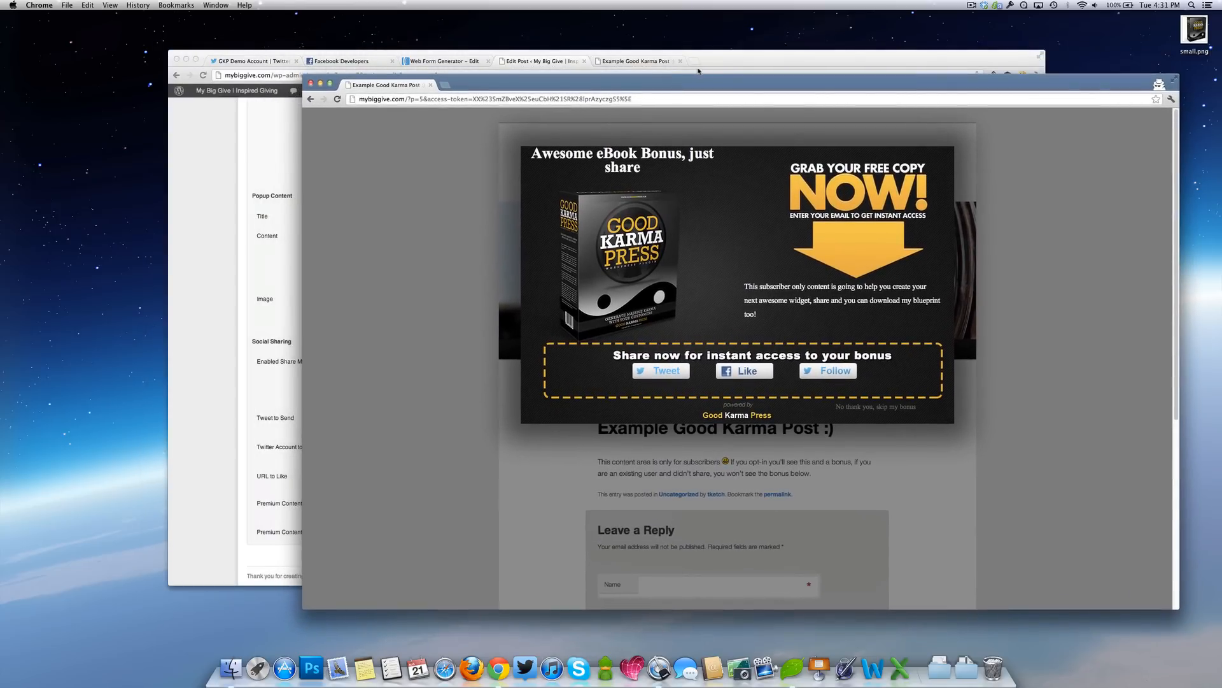
{"action": "left_click", "coordinate": [731, 62]}
{"action": "left_click", "coordinate": [650, 62]}
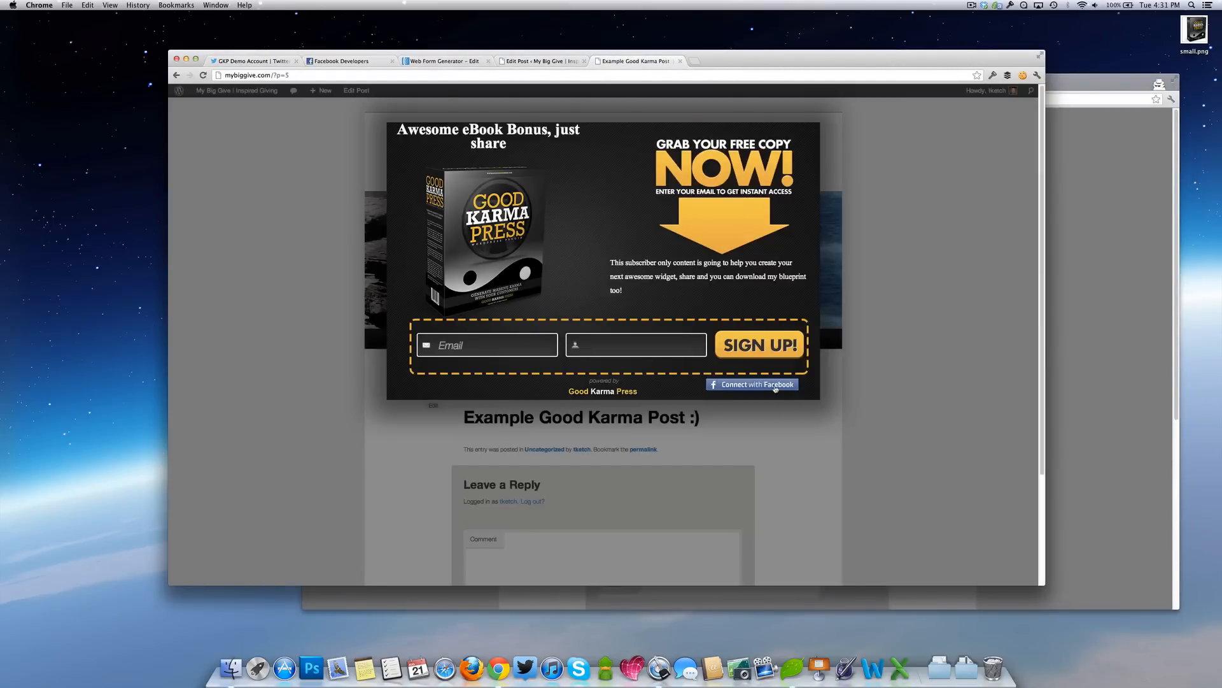
{"action": "left_click", "coordinate": [776, 389]}
{"action": "left_click", "coordinate": [1075, 86]}
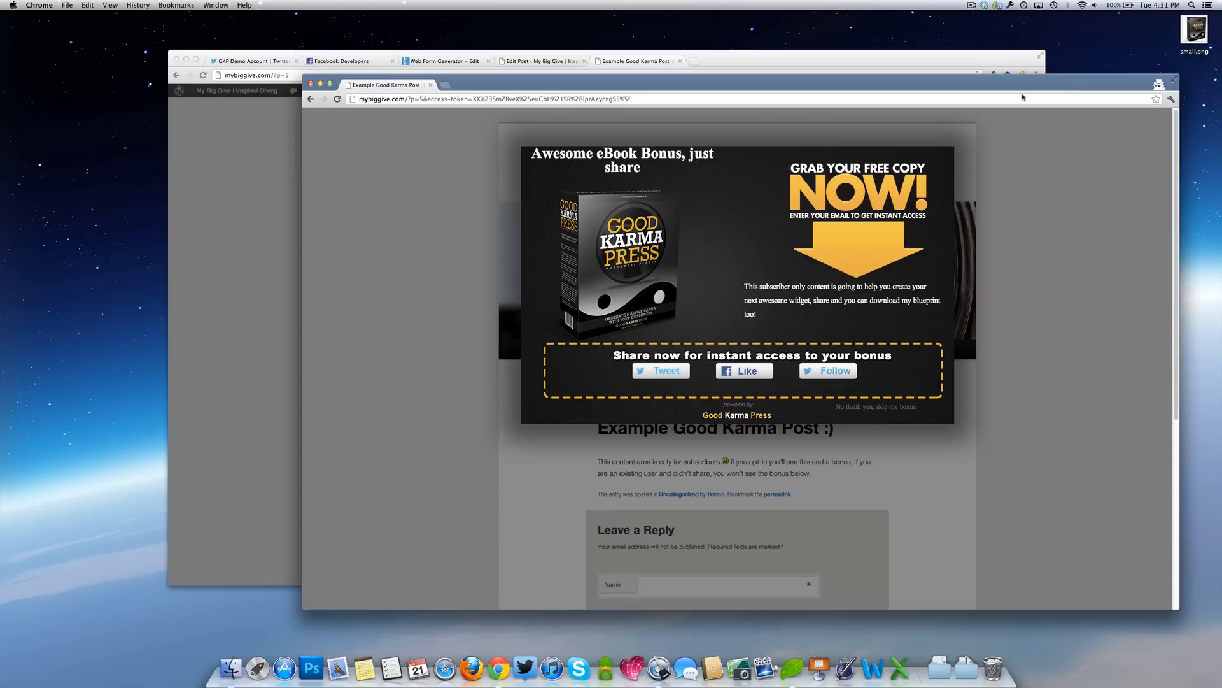
{"action": "left_click", "coordinate": [662, 375]}
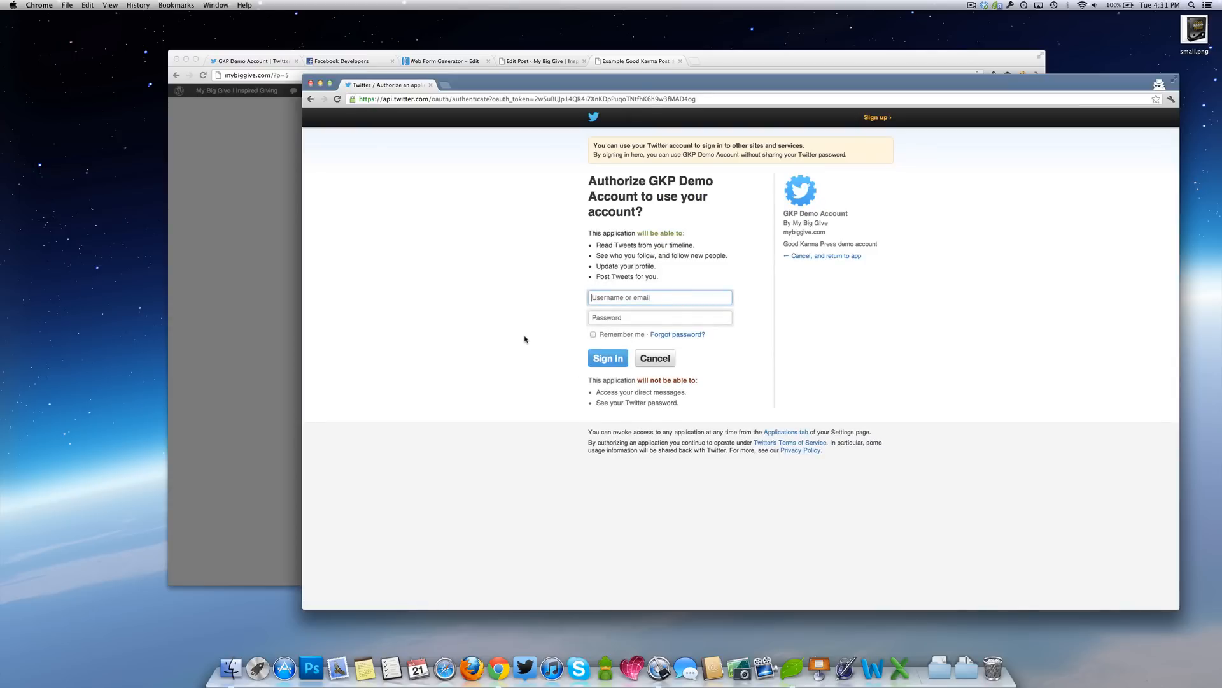
Sign in to Twitter with the demo account's username and password to authorize GKP Demo Account
{"action": "type", "text": "cont"}
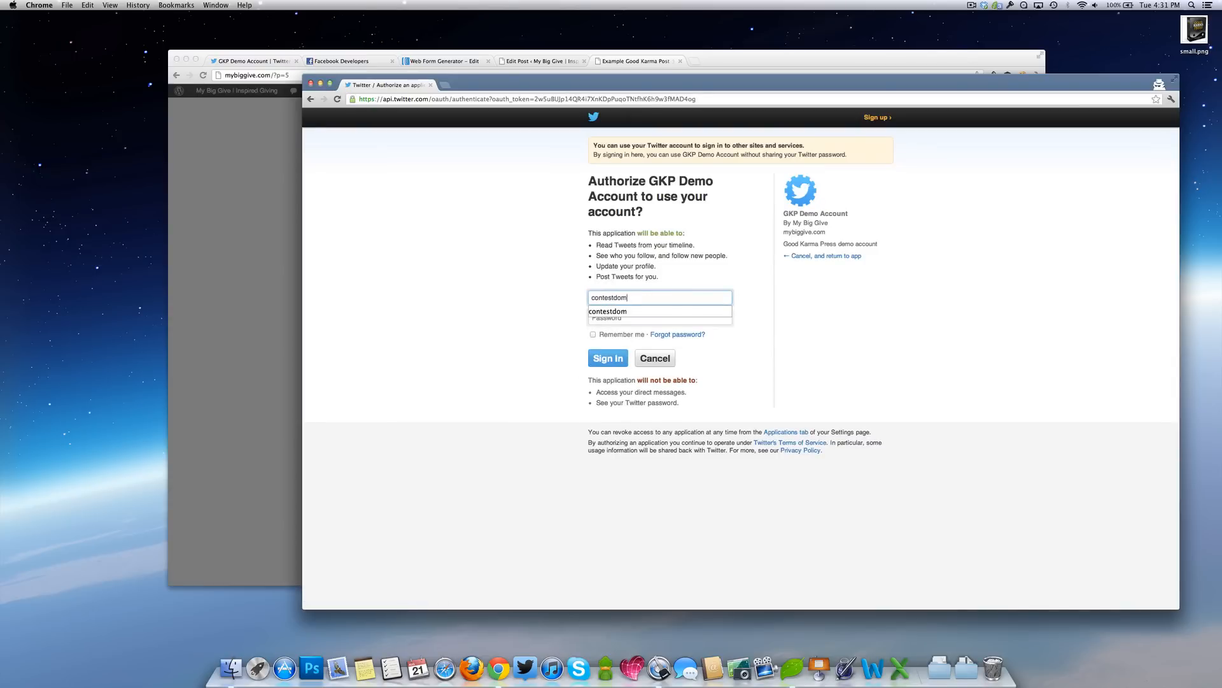
{"action": "type", "text": "estdom"}
{"action": "key", "text": "Tab"}
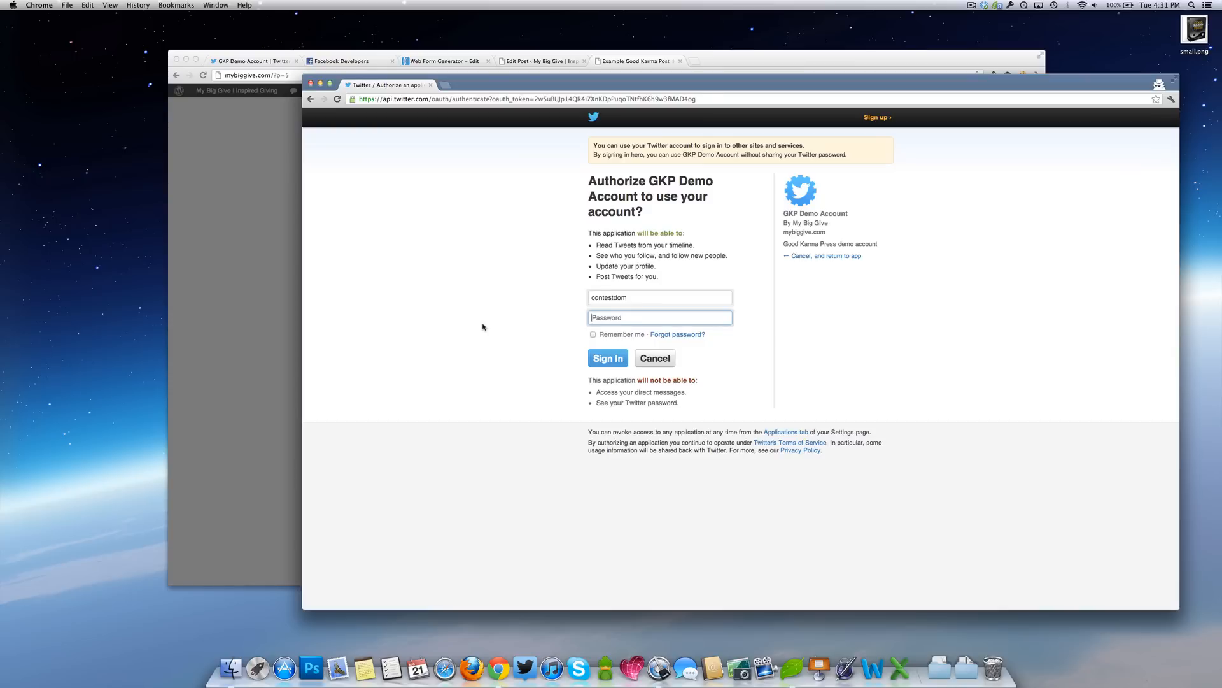
{"action": "type", "text": "*****"}
{"action": "left_click", "coordinate": [593, 363]}
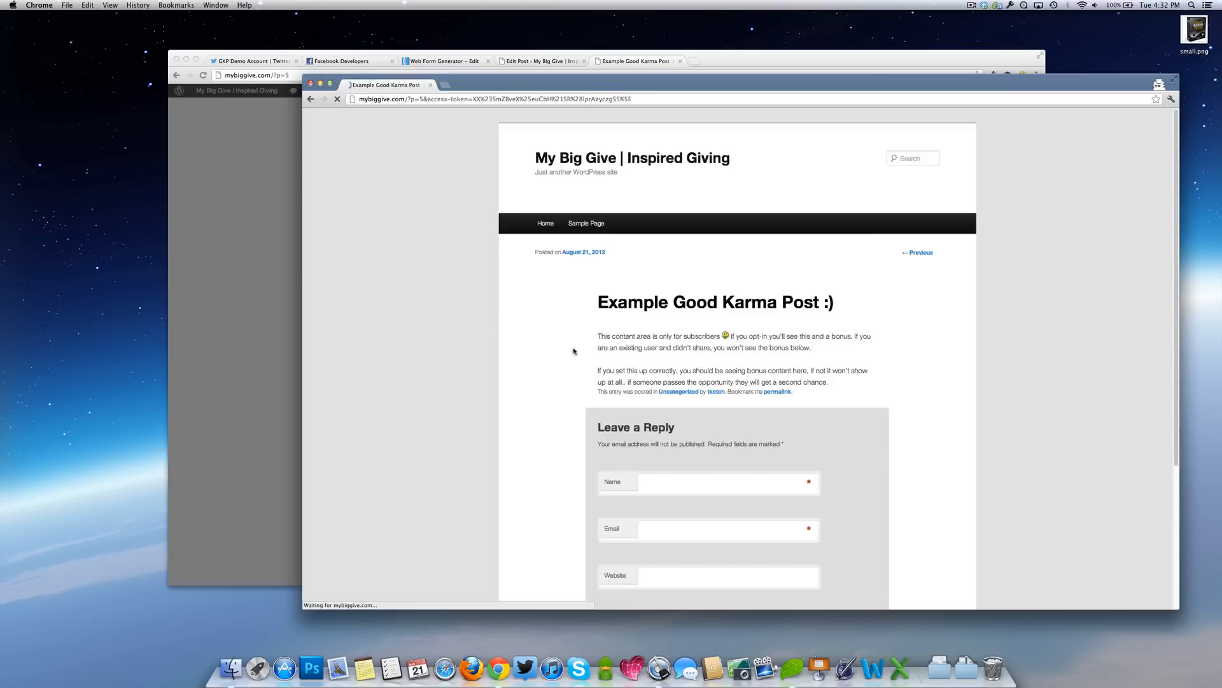
{"action": "scroll", "coordinate": [439, 482], "scroll_direction": "down", "scroll_amount": 5}
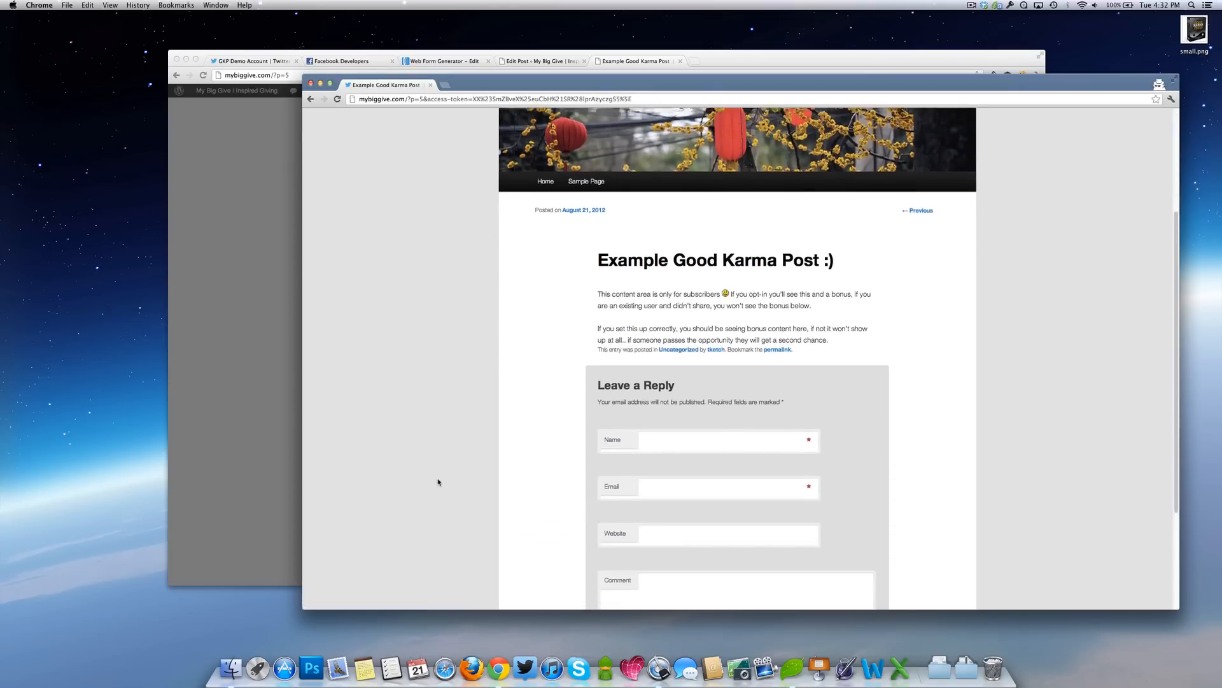
{"action": "scroll", "coordinate": [439, 482], "scroll_direction": "down", "scroll_amount": 3}
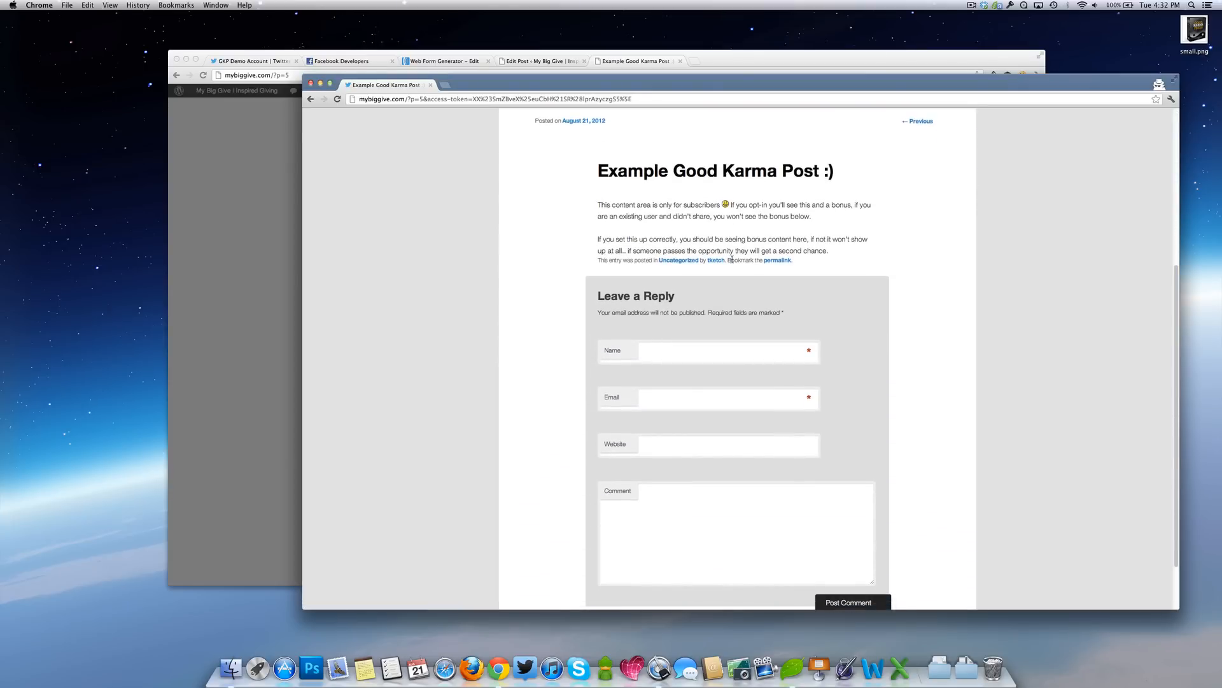
{"action": "left_click_drag", "start_coordinate": [598, 240], "coordinate": [831, 247]}
{"action": "left_click", "coordinate": [830, 247]}
{"action": "scroll", "coordinate": [559, 287], "scroll_direction": "up", "scroll_amount": 8}
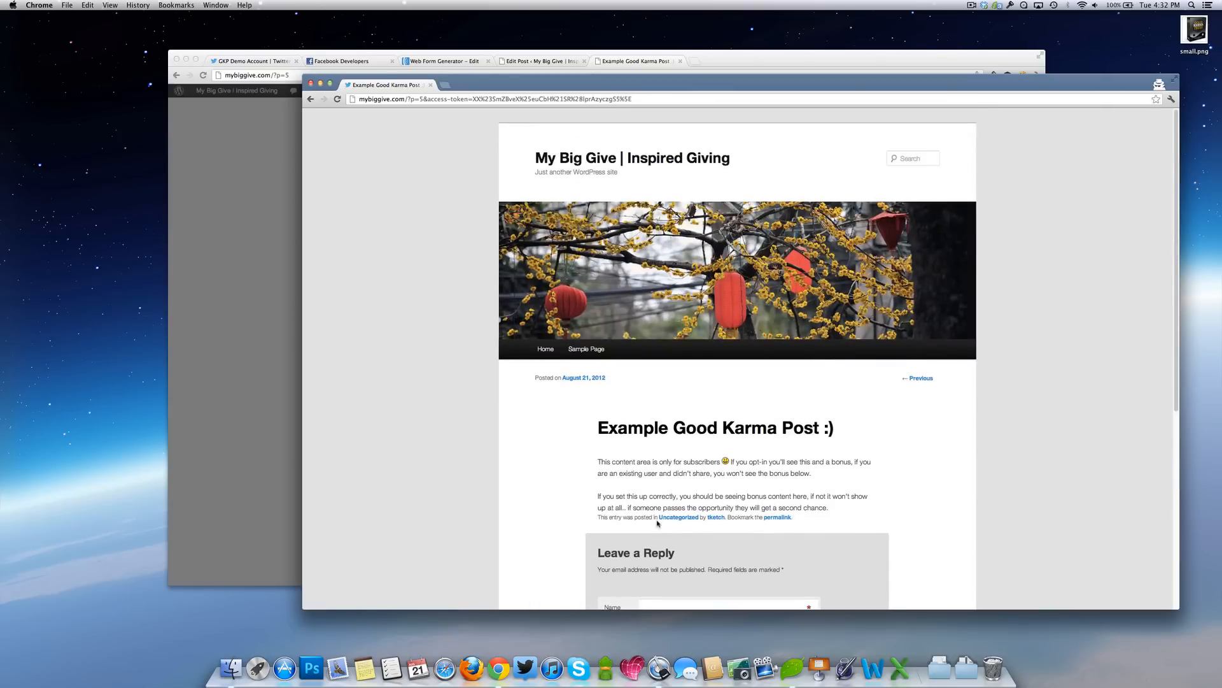
Delete the test eBook tweet from the demo account's Twitter profile, then close that tab
{"action": "left_click", "coordinate": [445, 85]}
{"action": "type", "text": "twitt"}
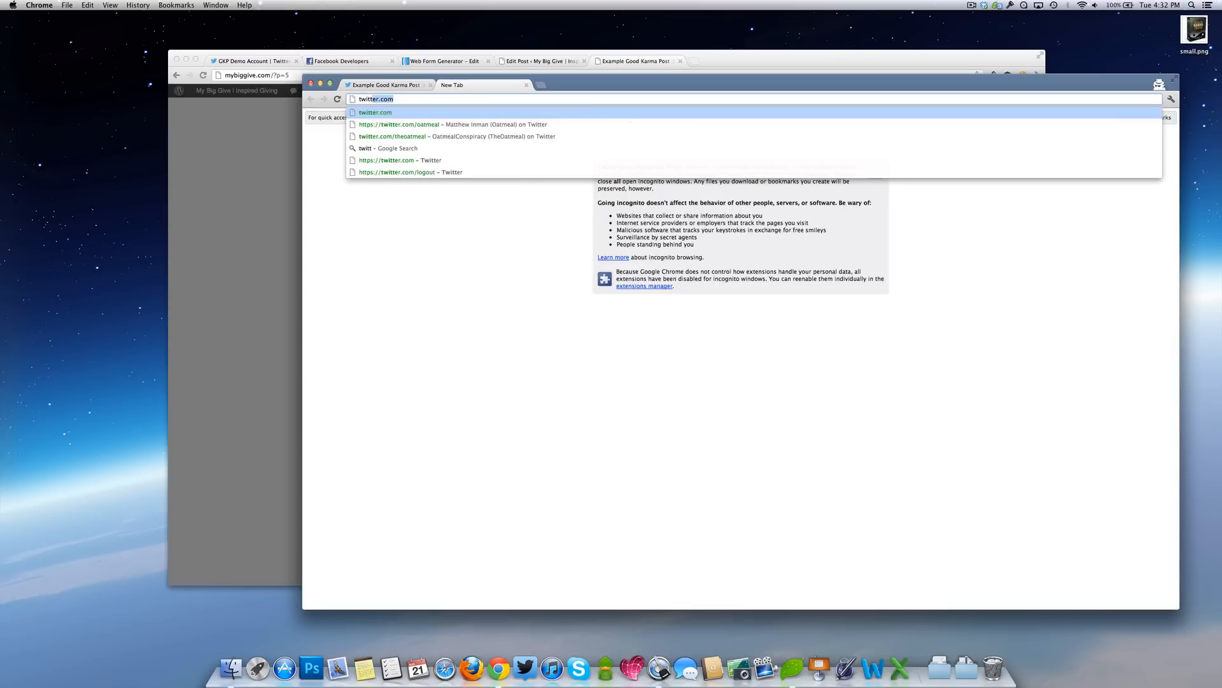
{"action": "type", "text": "er.com/contestdom"}
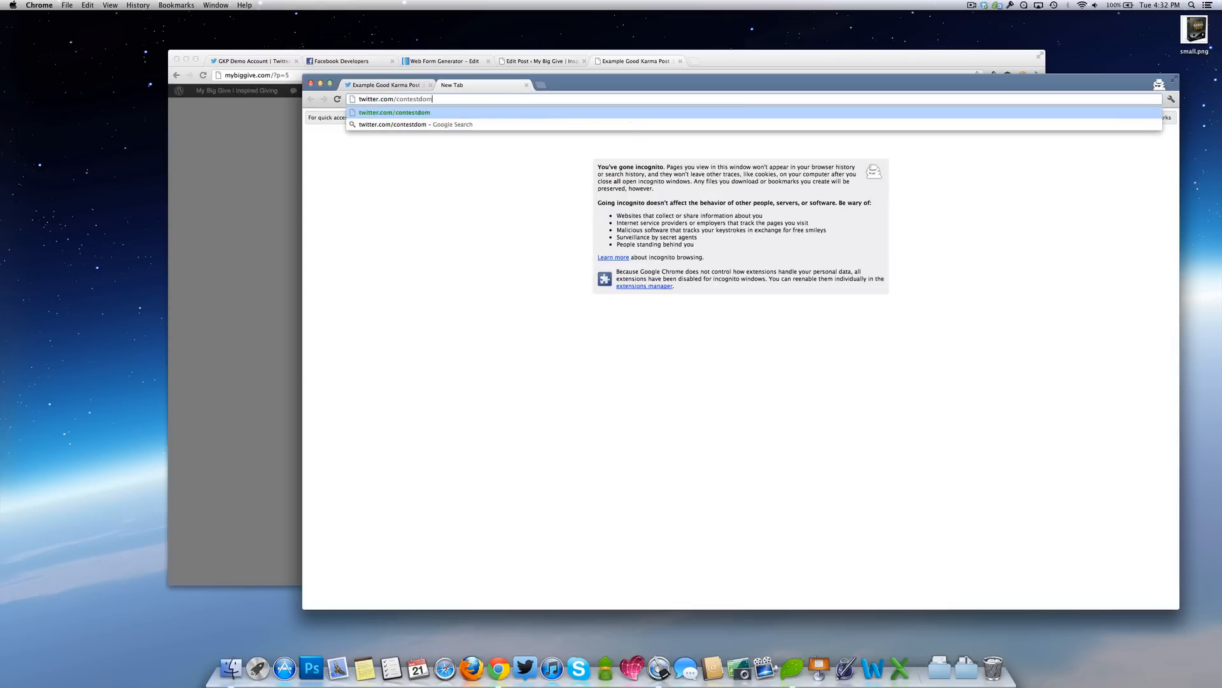
{"action": "key", "text": "Return"}
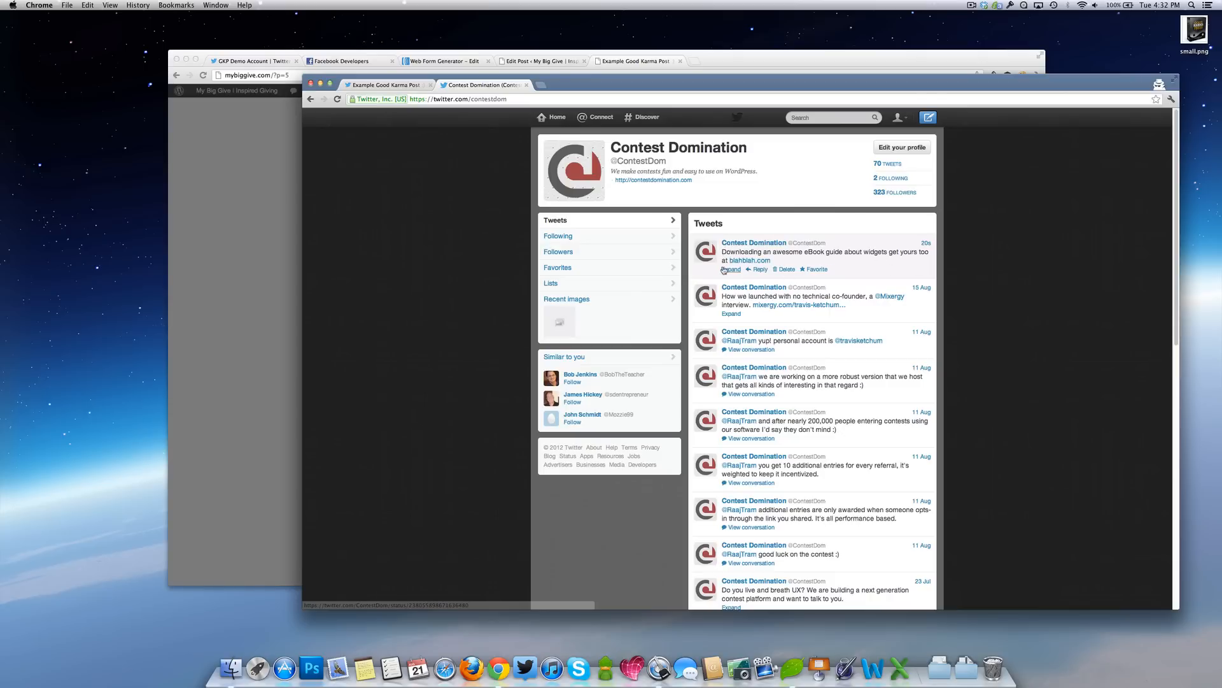
{"action": "left_click", "coordinate": [787, 269]}
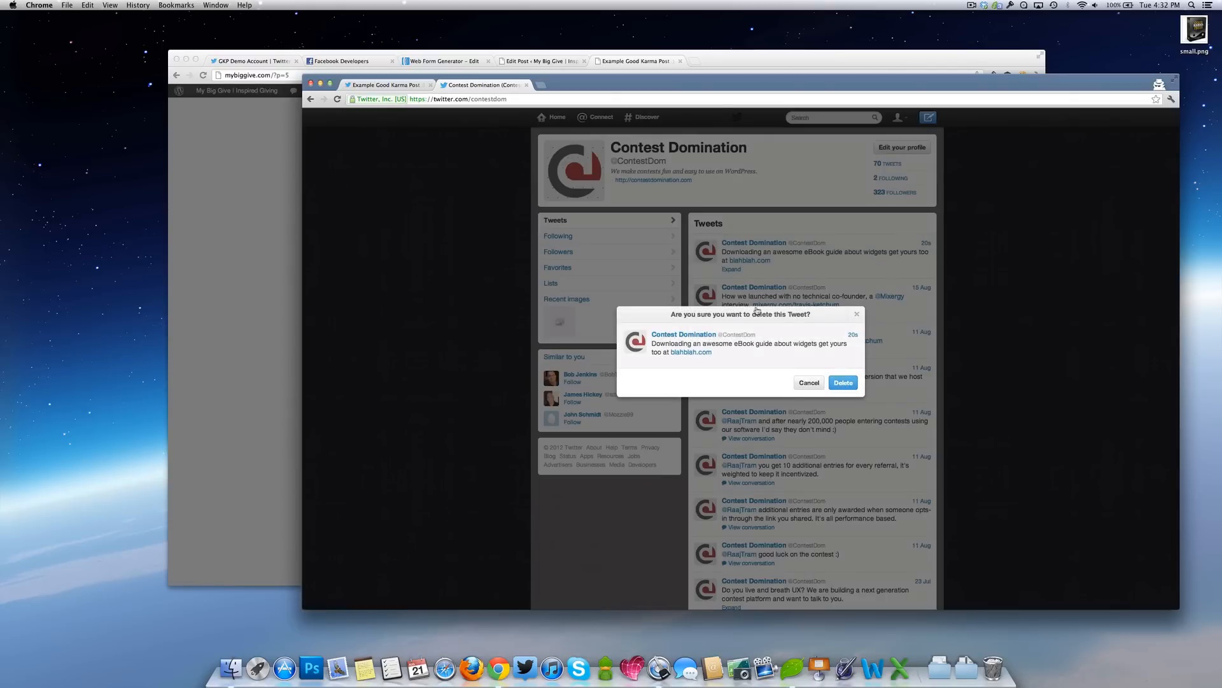
{"action": "key", "text": "Return"}
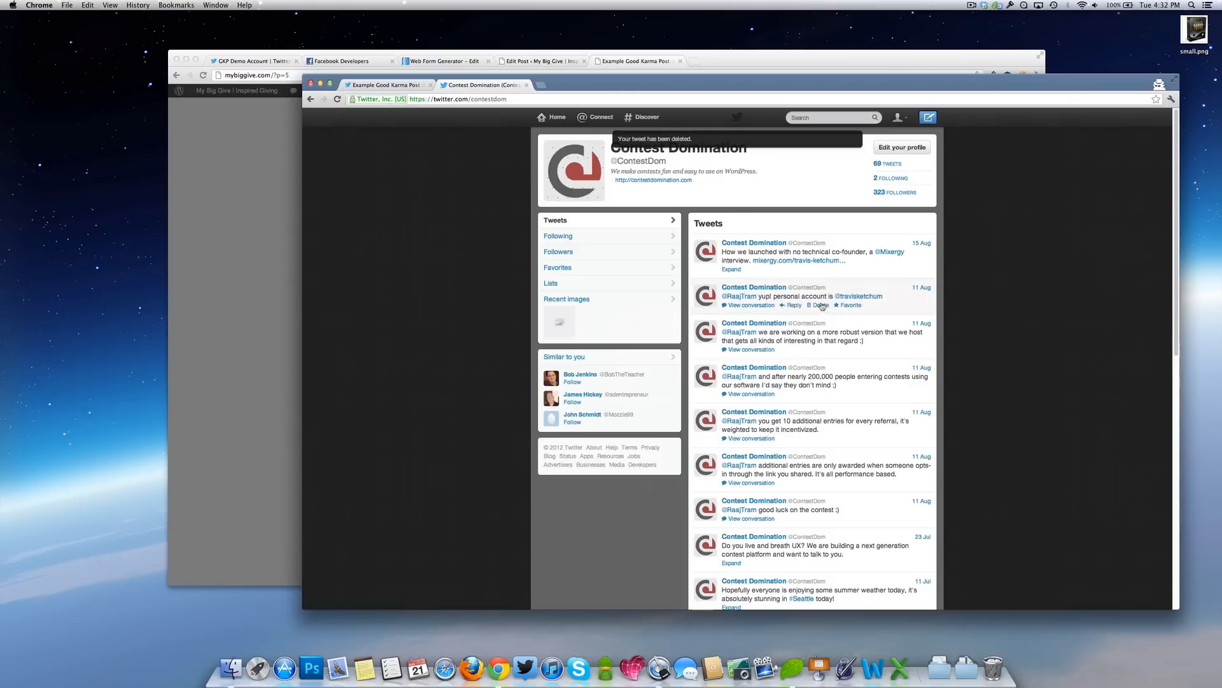
{"action": "left_click", "coordinate": [527, 85]}
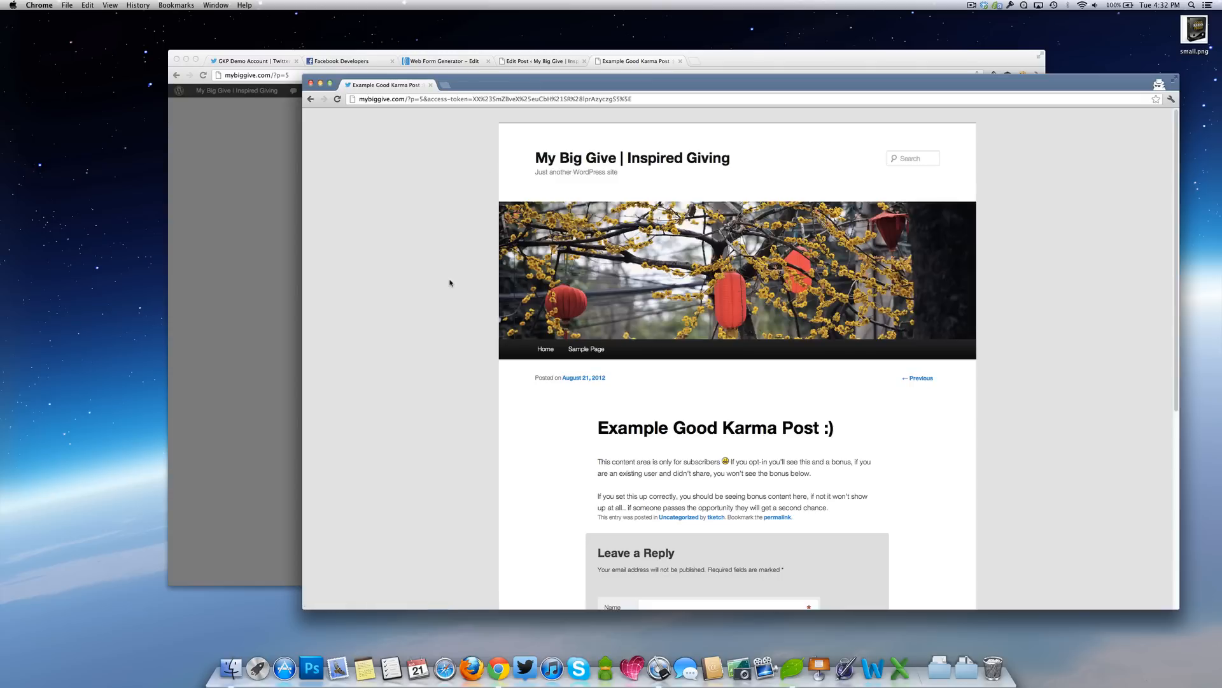
Scroll the unlocked post and close the private browsing window
{"action": "scroll", "coordinate": [450, 282], "scroll_direction": "down", "scroll_amount": 2}
{"action": "scroll", "coordinate": [450, 283], "scroll_direction": "down", "scroll_amount": 5}
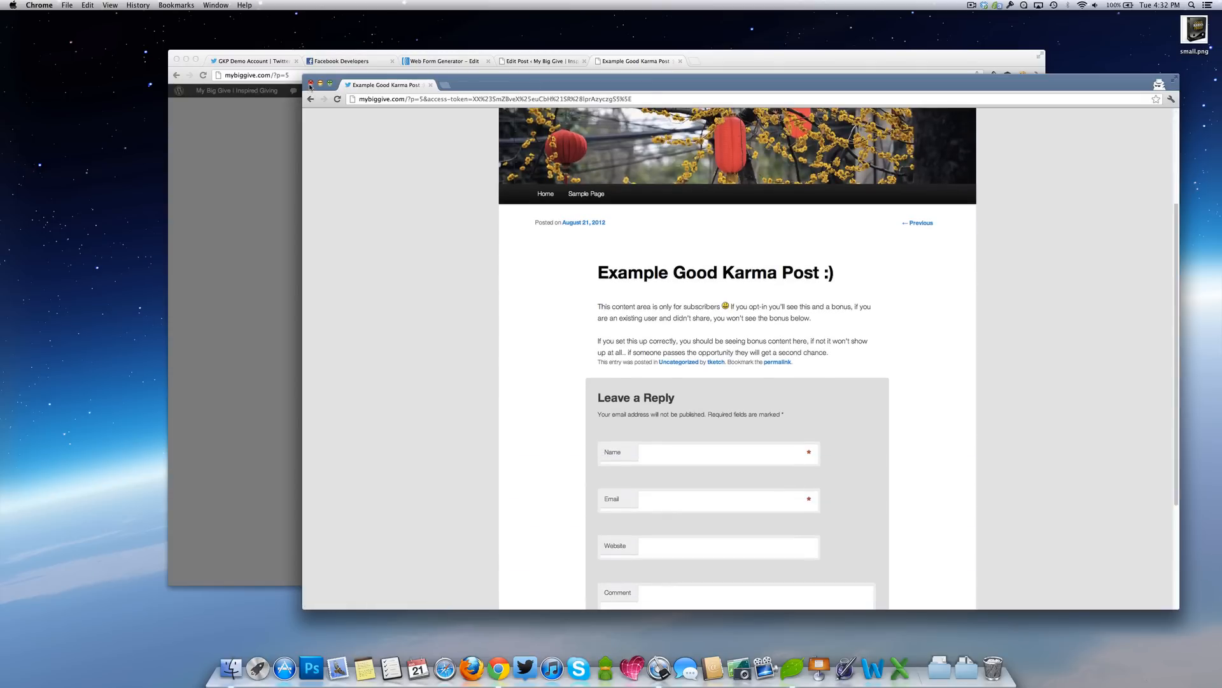
{"action": "left_click", "coordinate": [310, 83]}
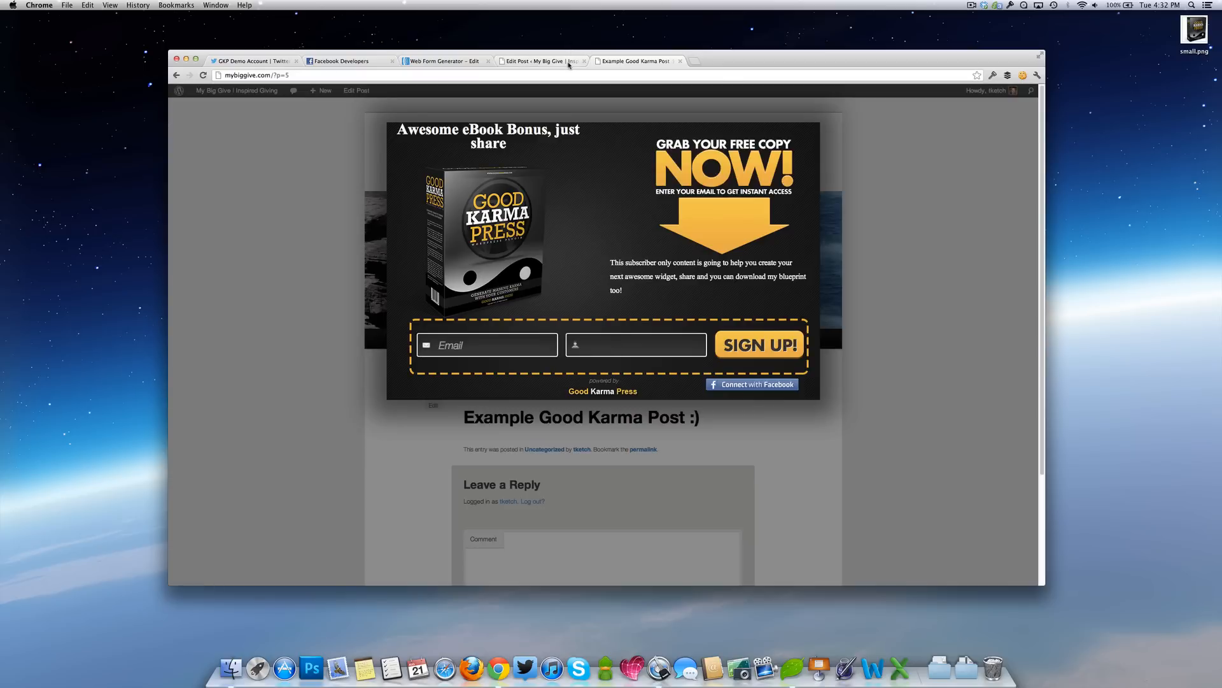
Copy the premium content link from the editor and load it in a new private window
{"action": "left_click", "coordinate": [554, 62]}
{"action": "left_click", "coordinate": [641, 506]}
{"action": "key", "text": "super+c"}
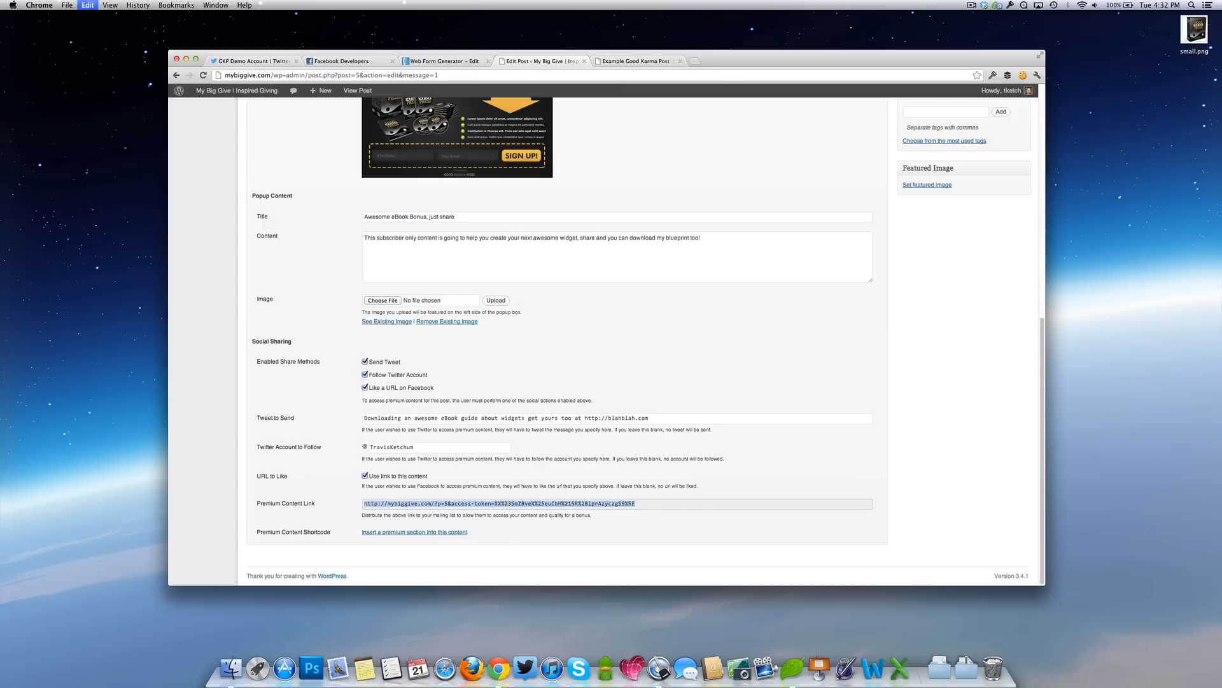
{"action": "right_click", "coordinate": [496, 660]}
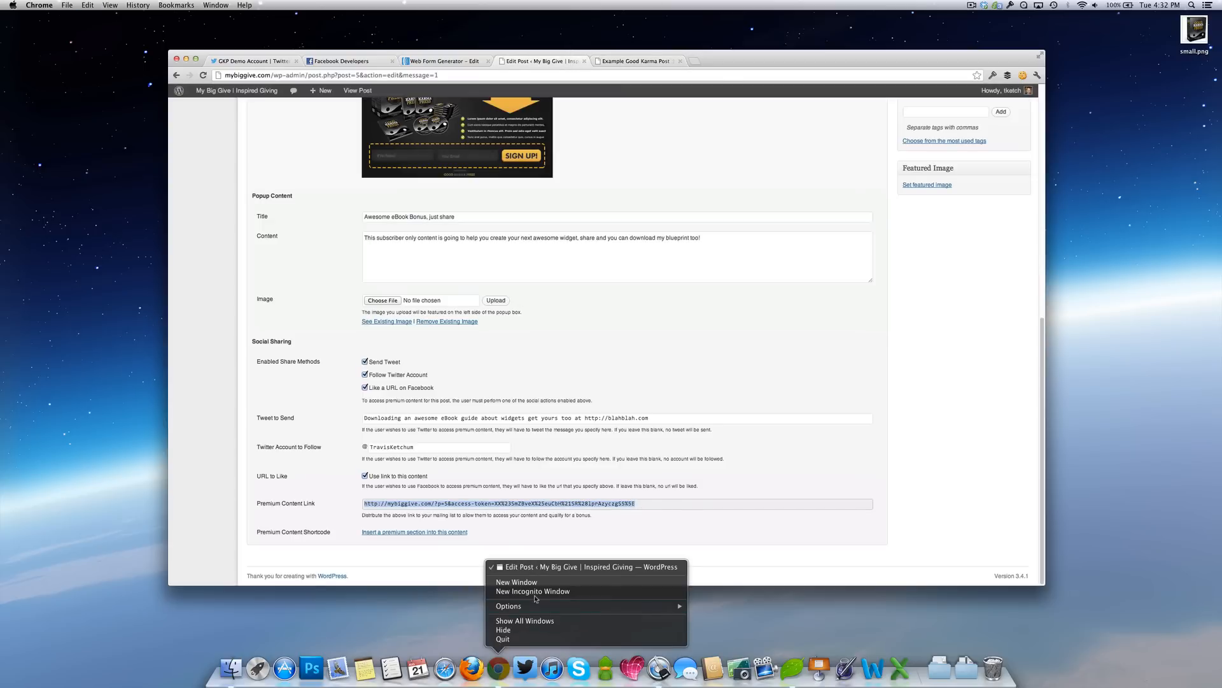
{"action": "left_click", "coordinate": [509, 595]}
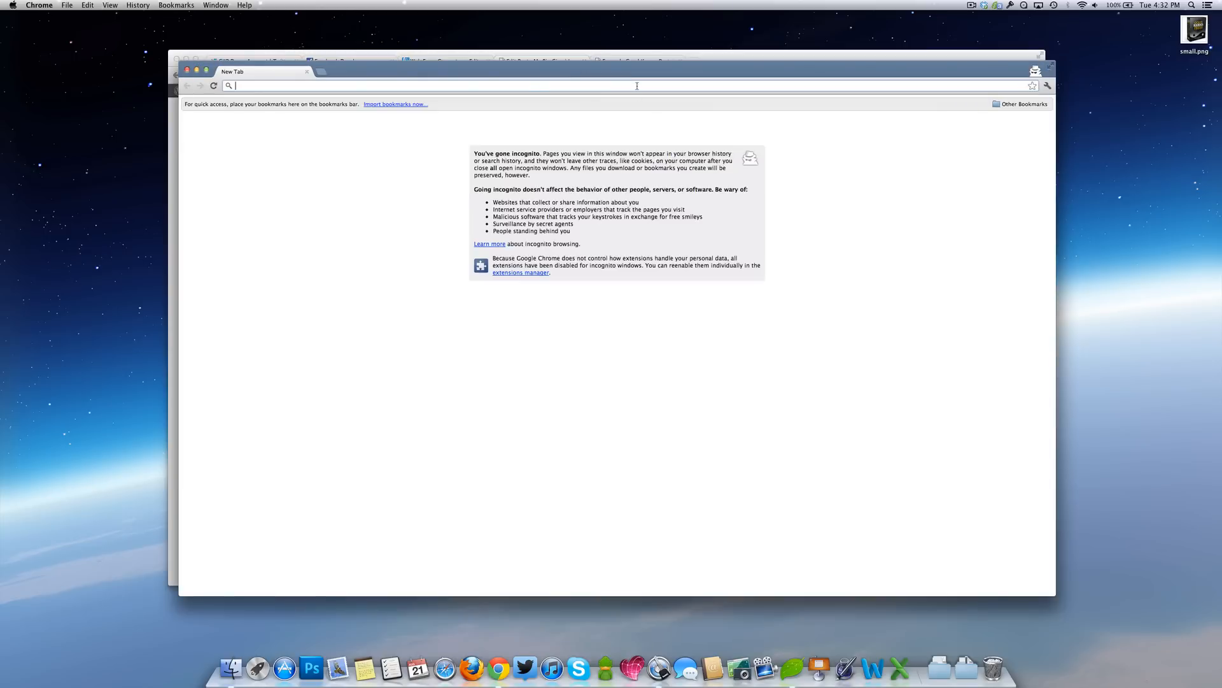
{"action": "key", "text": "super+v"}
{"action": "key", "text": "Return"}
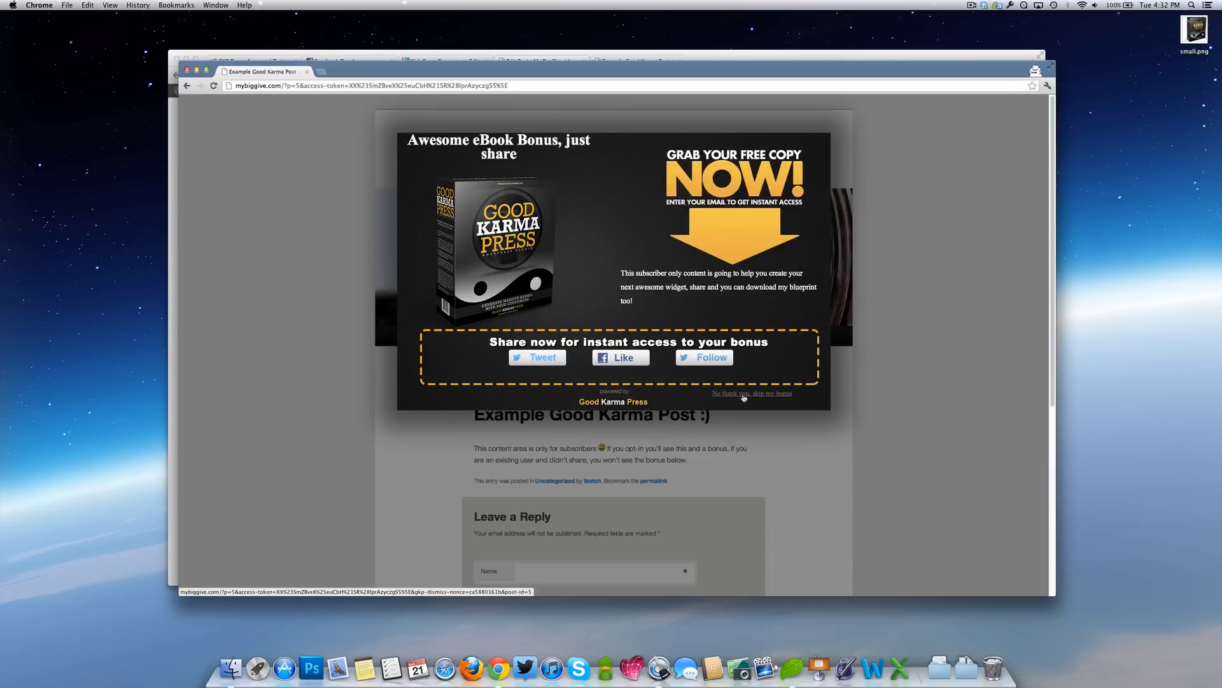
{"action": "left_click", "coordinate": [743, 394]}
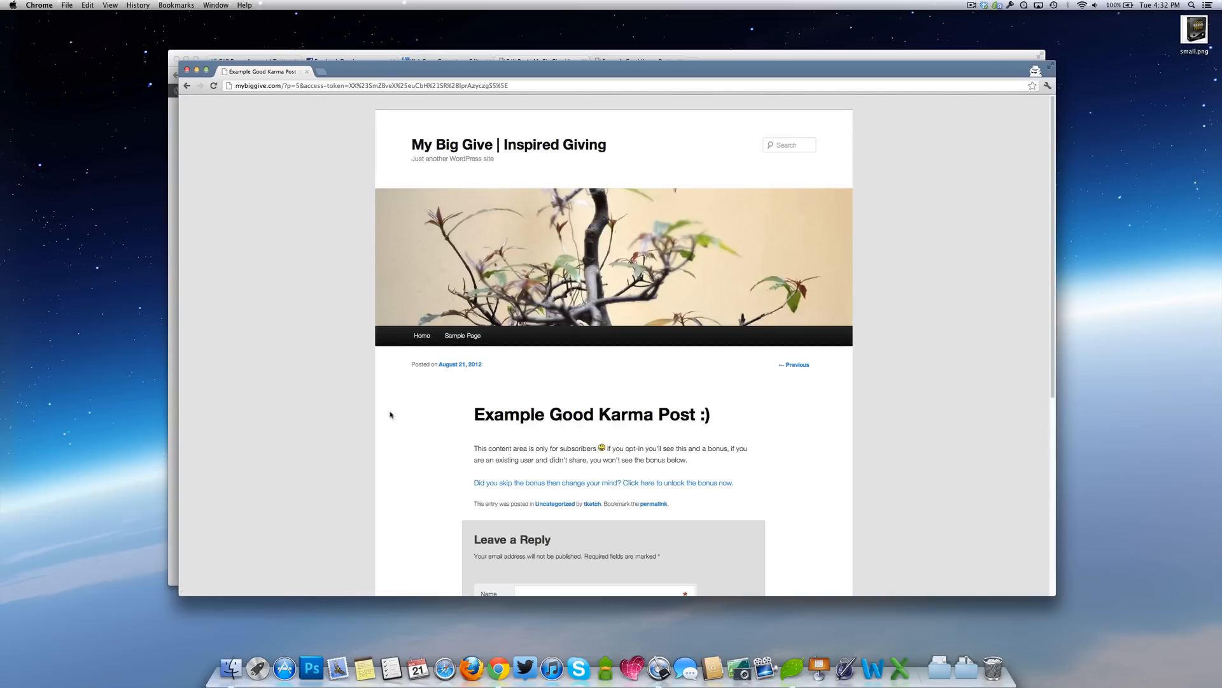
{"action": "scroll", "coordinate": [391, 414], "scroll_direction": "down", "scroll_amount": 5}
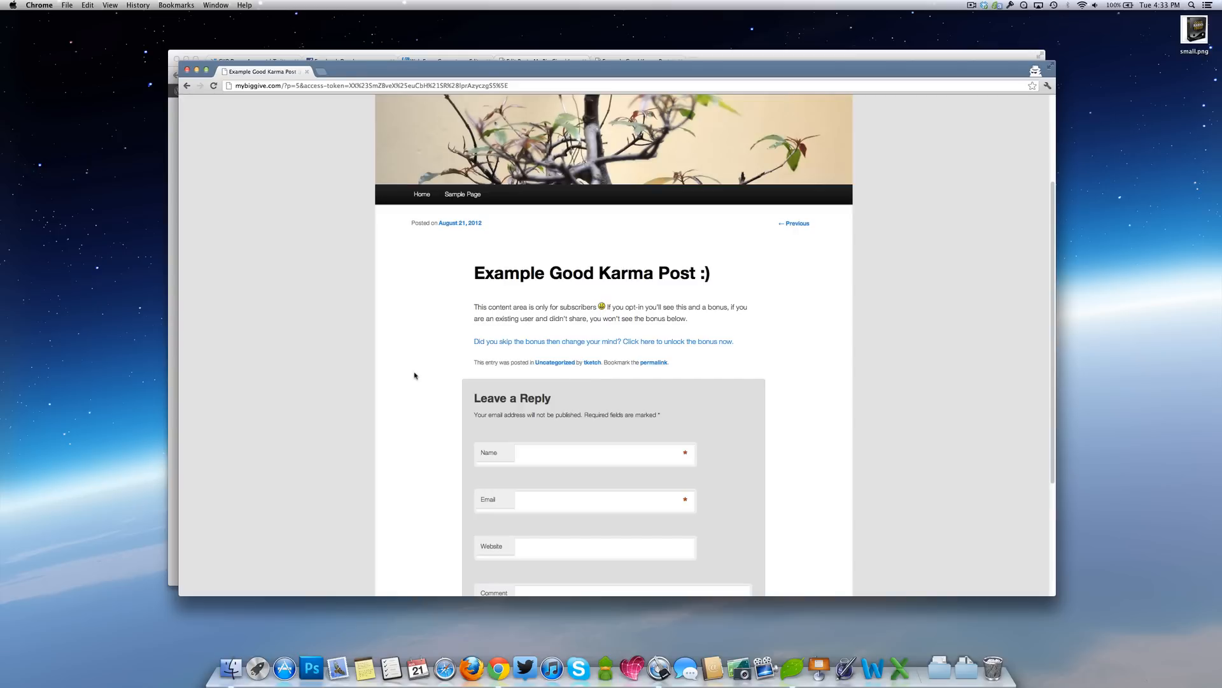
{"action": "left_click", "coordinate": [544, 342]}
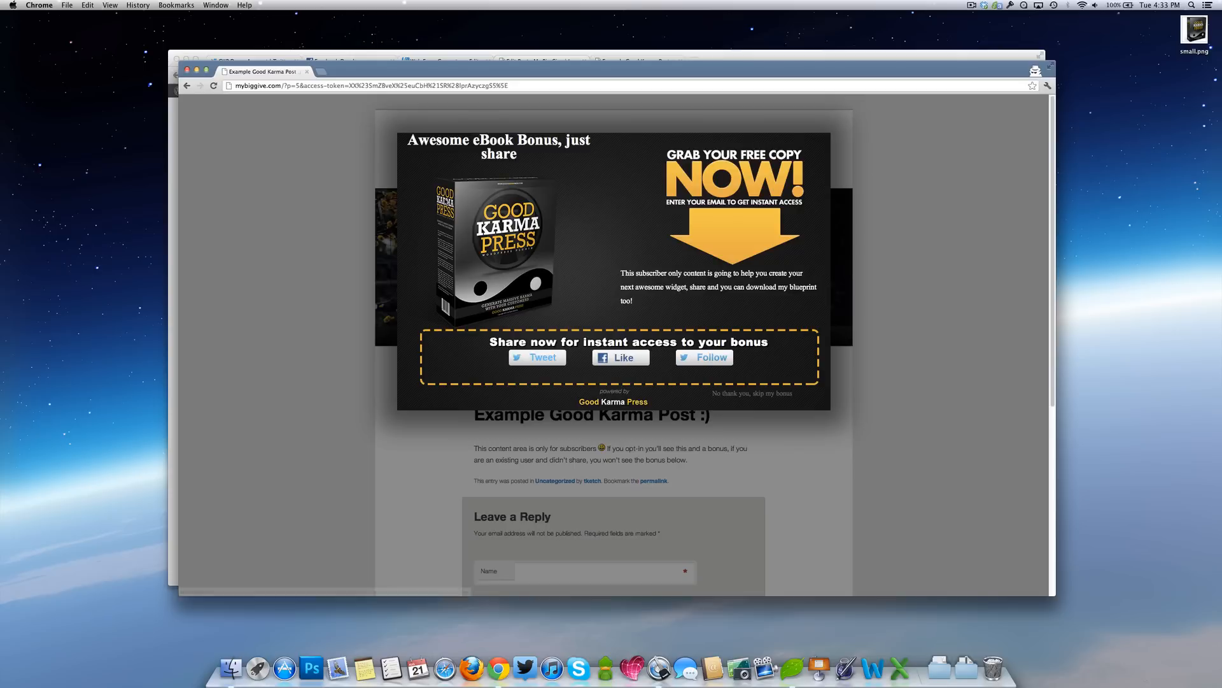
Close the post window and check the live post's popup before returning to the editor
{"action": "left_click", "coordinate": [187, 70]}
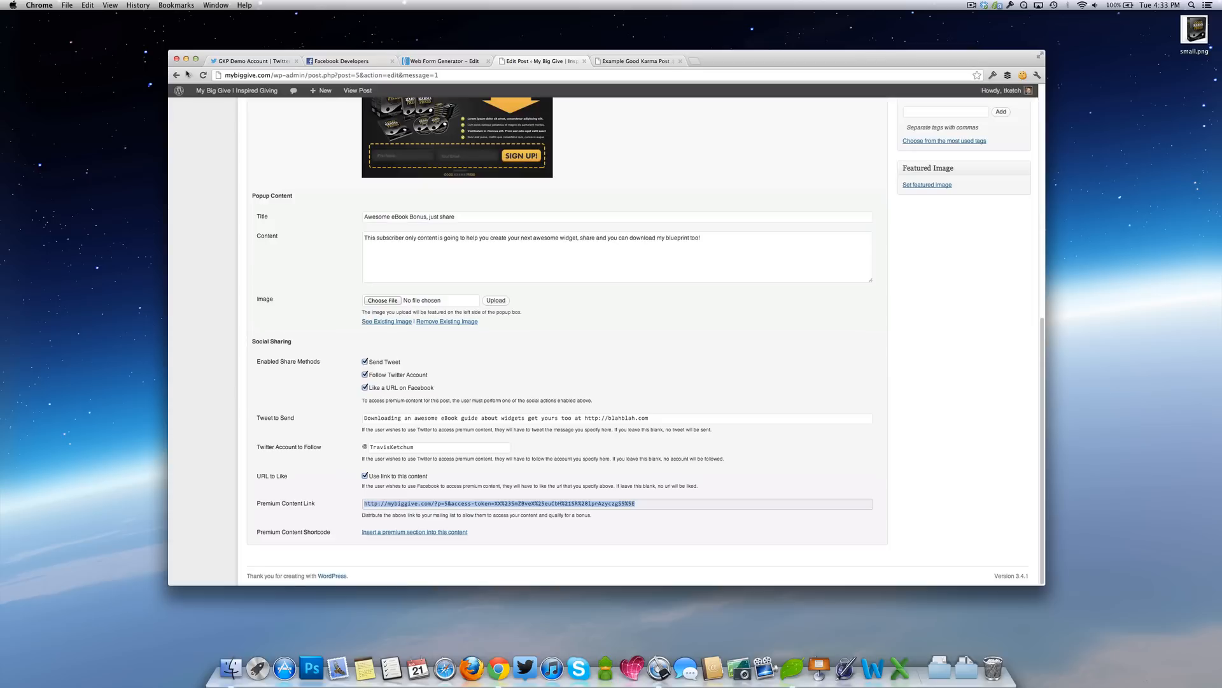
{"action": "left_click", "coordinate": [673, 140]}
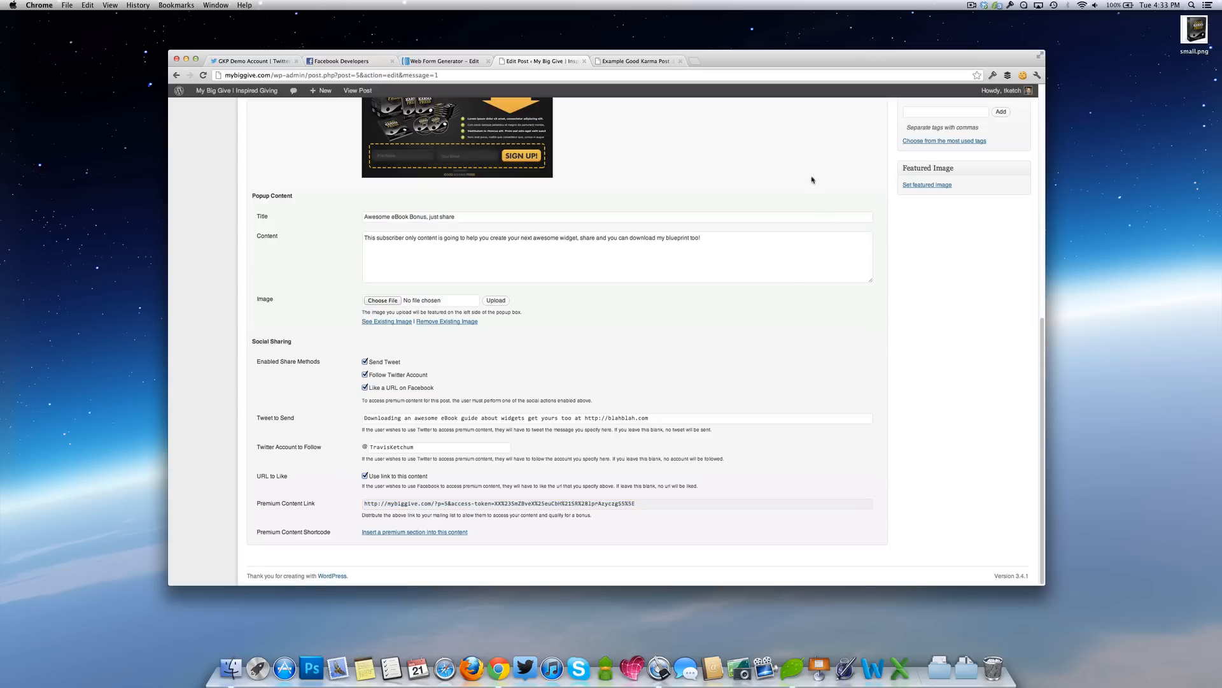
{"action": "left_click", "coordinate": [636, 61]}
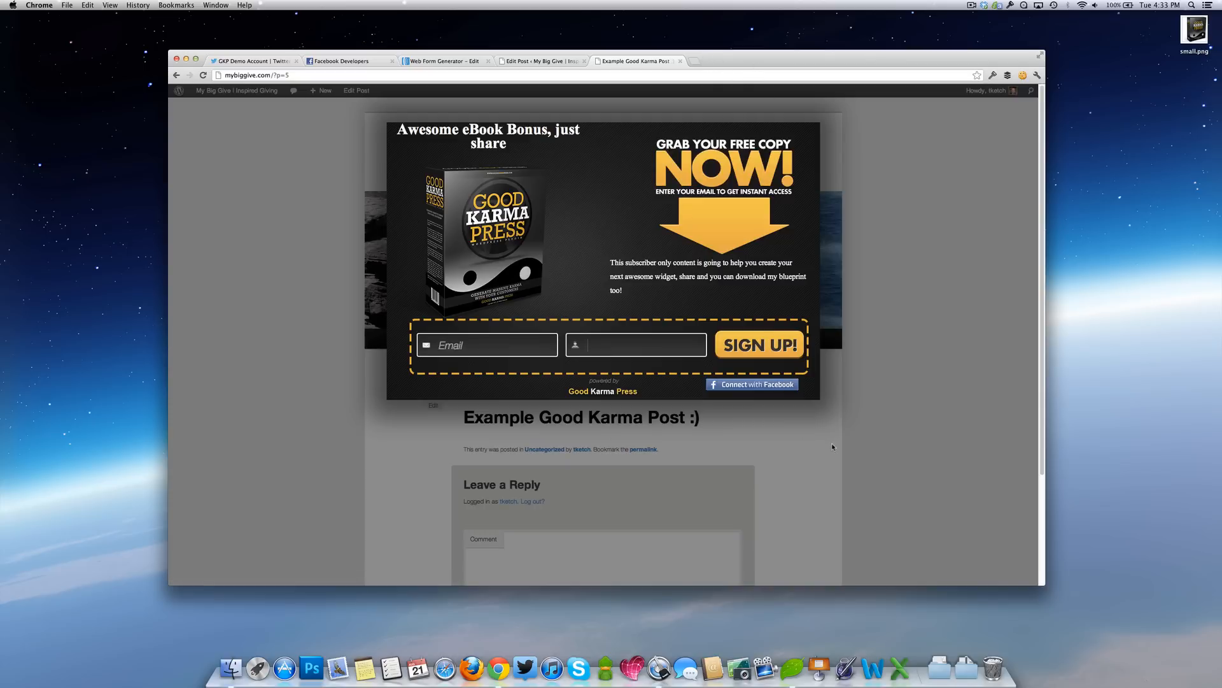
{"action": "left_click", "coordinate": [545, 61]}
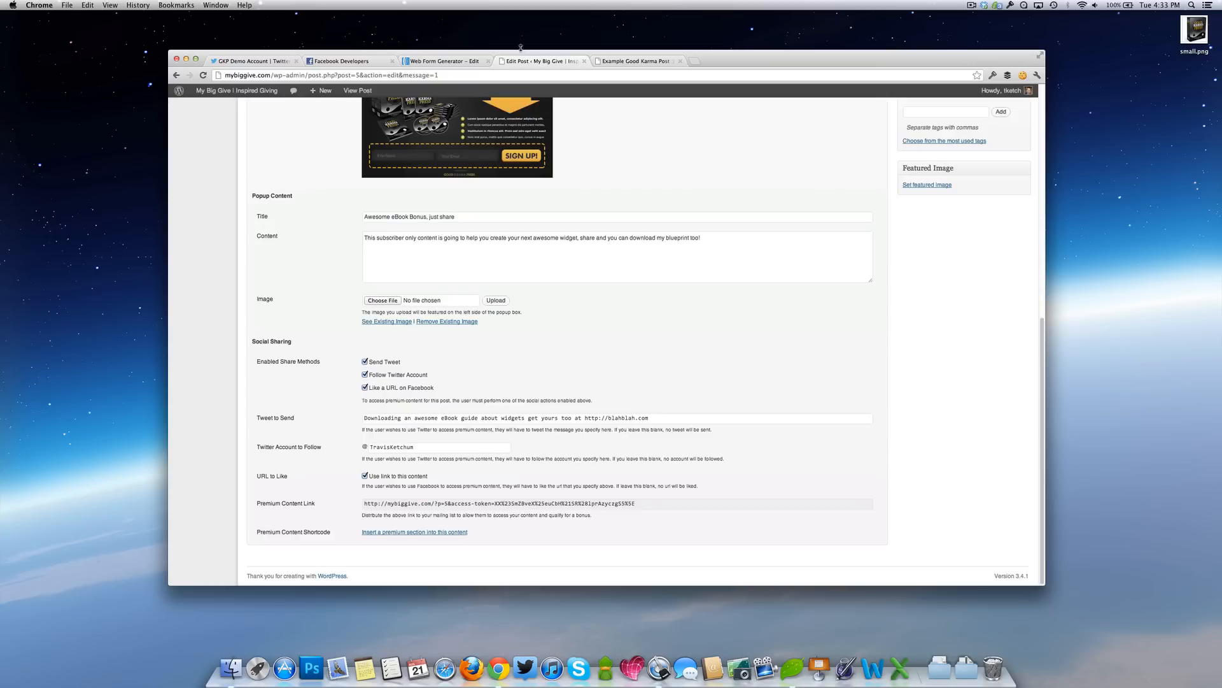
Set the Good Karma Press Choose Theme dropdown to the blue theme 8 and update the post
{"action": "scroll", "coordinate": [605, 358], "scroll_direction": "up", "scroll_amount": 1}
{"action": "scroll", "coordinate": [605, 359], "scroll_direction": "up", "scroll_amount": 3}
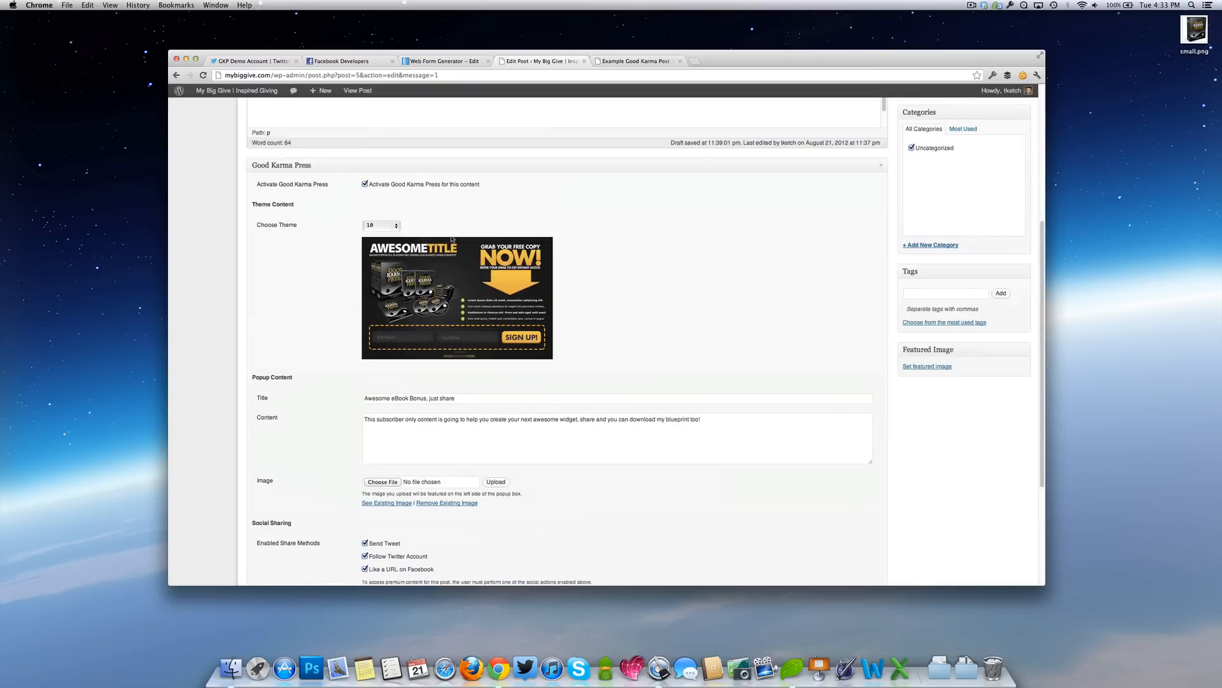
{"action": "left_click", "coordinate": [380, 227]}
{"action": "left_click", "coordinate": [380, 217]}
{"action": "left_click", "coordinate": [380, 224]}
{"action": "left_click", "coordinate": [380, 217]}
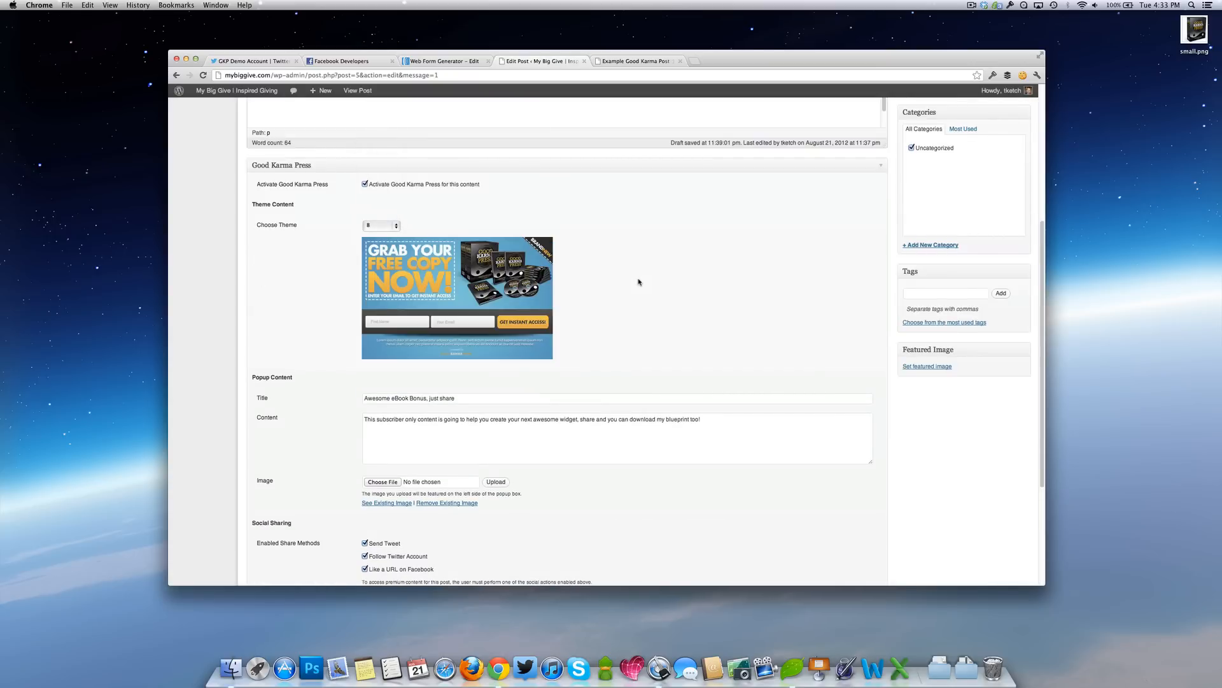
{"action": "scroll", "coordinate": [765, 308], "scroll_direction": "up", "scroll_amount": 5}
{"action": "left_click", "coordinate": [1001, 242]}
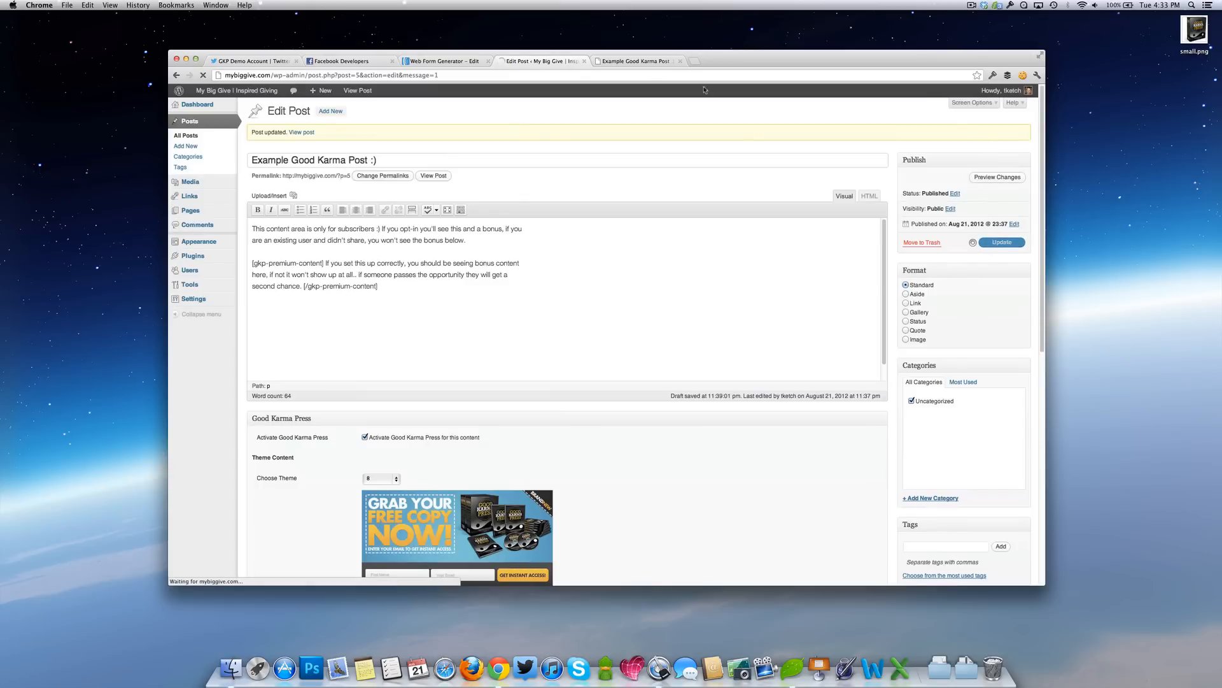
Reload the live post and connect with Facebook from the blue popup, with audience set to Only Me
{"action": "left_click", "coordinate": [622, 61]}
{"action": "left_click", "coordinate": [202, 75]}
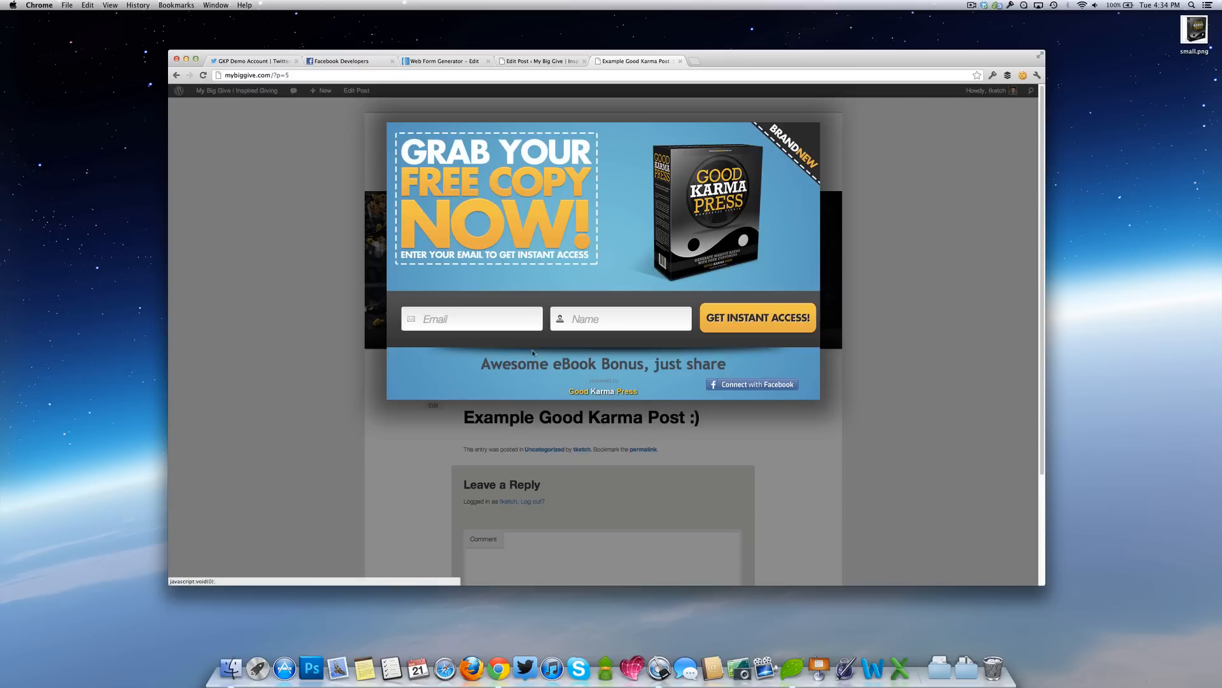
{"action": "left_click", "coordinate": [755, 384]}
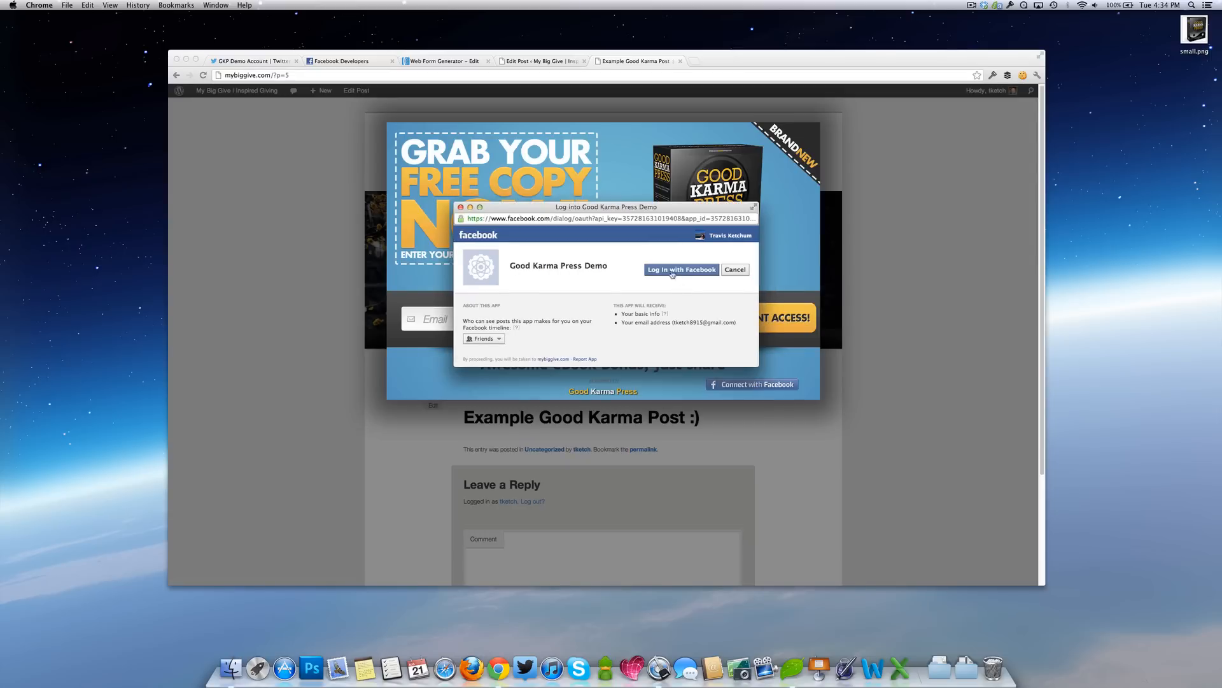
{"action": "left_click", "coordinate": [484, 338]}
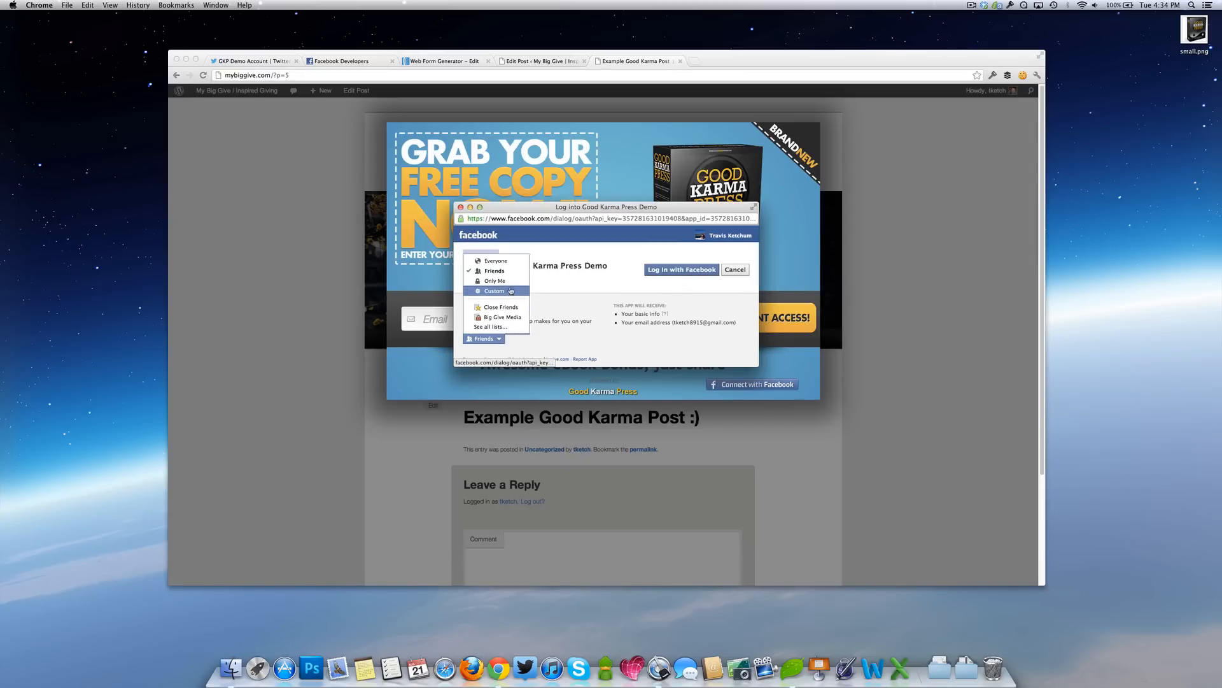
{"action": "left_click", "coordinate": [495, 281]}
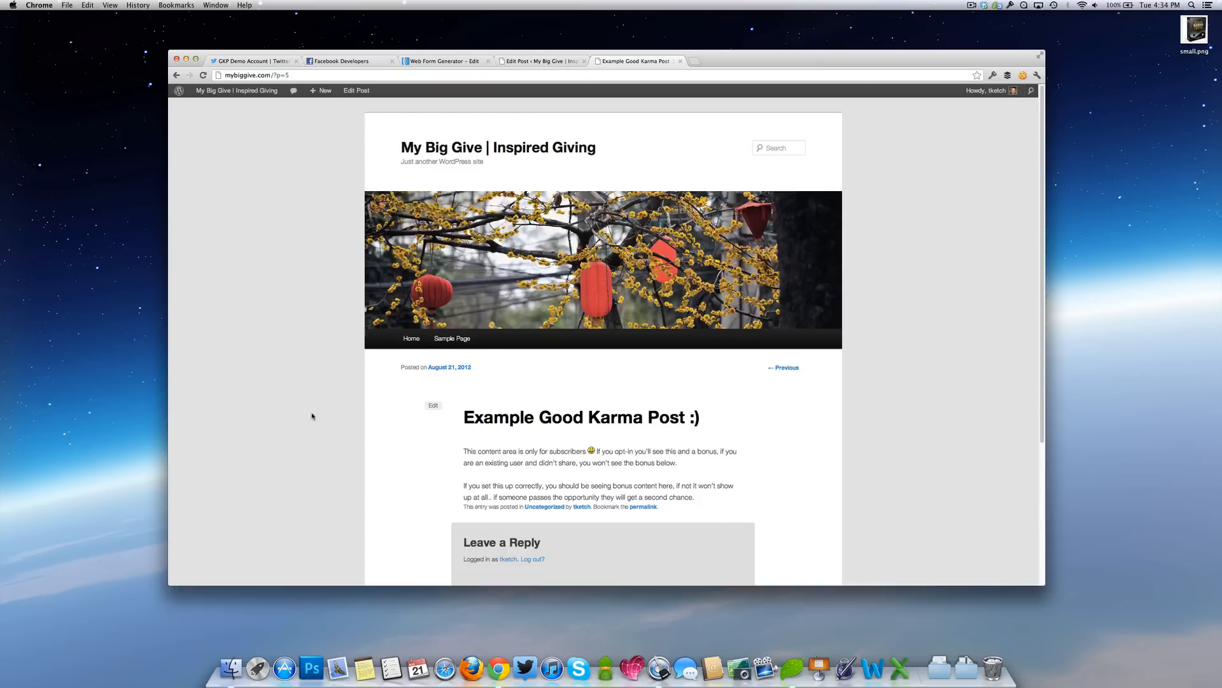
Highlight the unlocked bonus paragraph on the live post, then return to the post editor
{"action": "scroll", "coordinate": [309, 421], "scroll_direction": "down", "scroll_amount": 3}
{"action": "scroll", "coordinate": [309, 420], "scroll_direction": "up", "scroll_amount": 3}
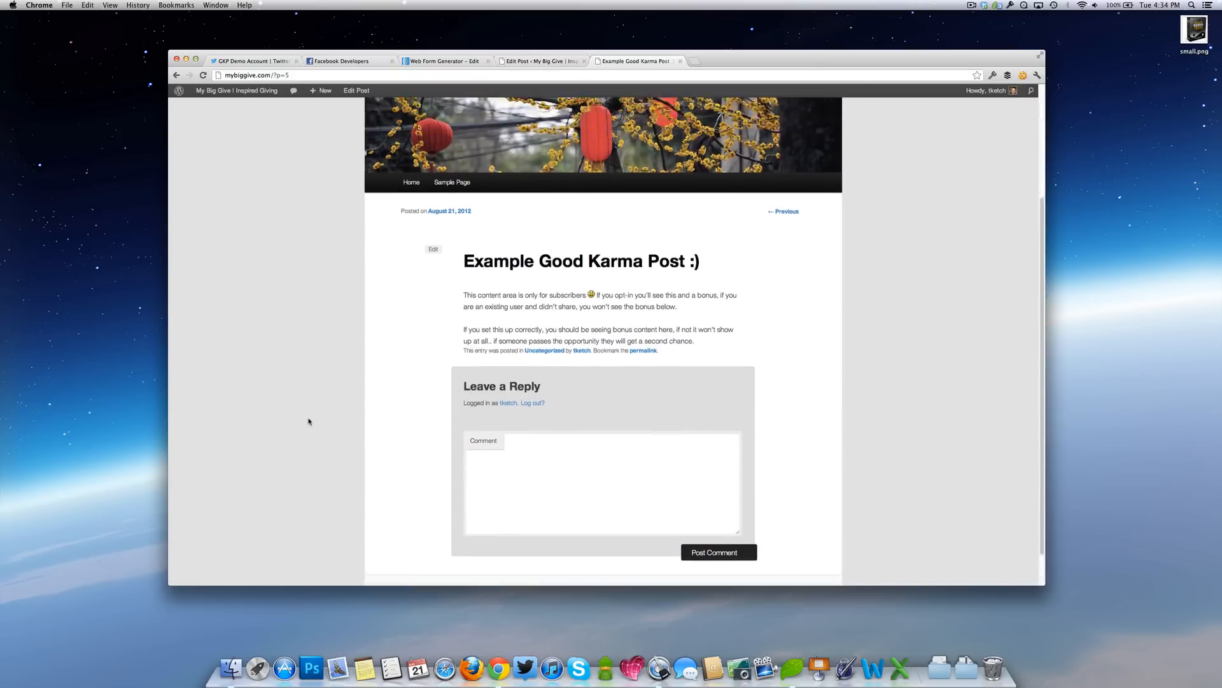
{"action": "left_click_drag", "start_coordinate": [465, 486], "coordinate": [691, 496]}
{"action": "left_click", "coordinate": [694, 496]}
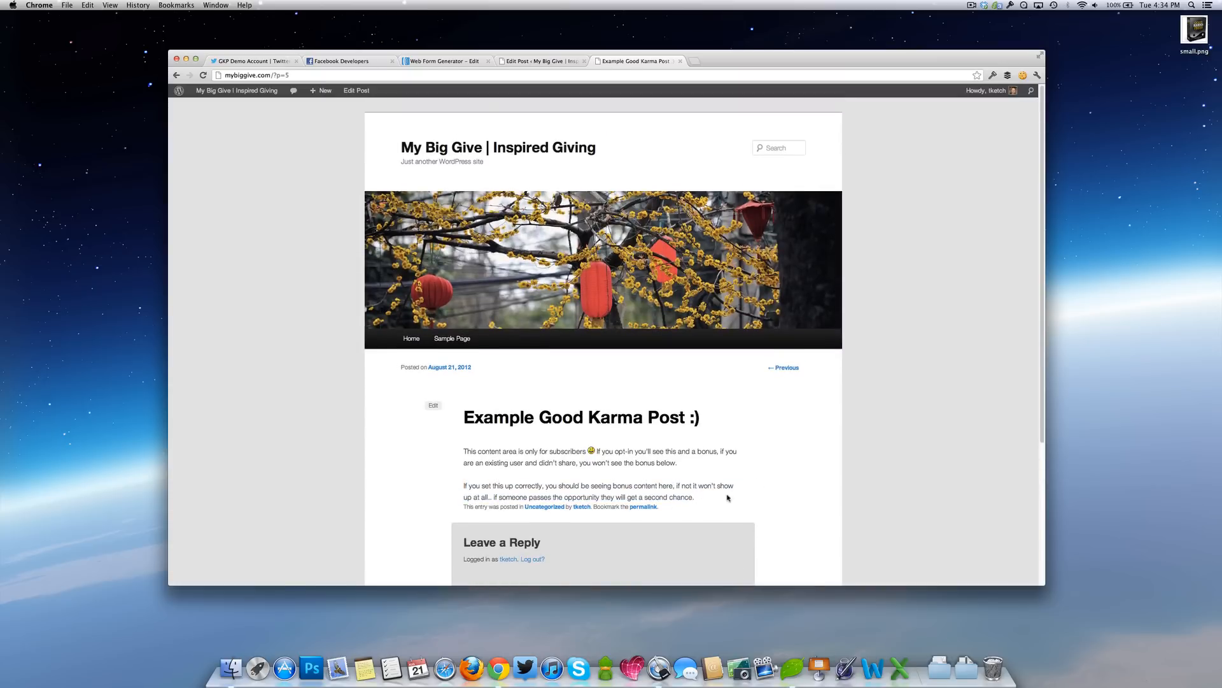
{"action": "left_click", "coordinate": [545, 61]}
Inspect the premium content link in the editor by selecting and deselecting it
{"action": "scroll", "coordinate": [711, 485], "scroll_direction": "down", "scroll_amount": 10}
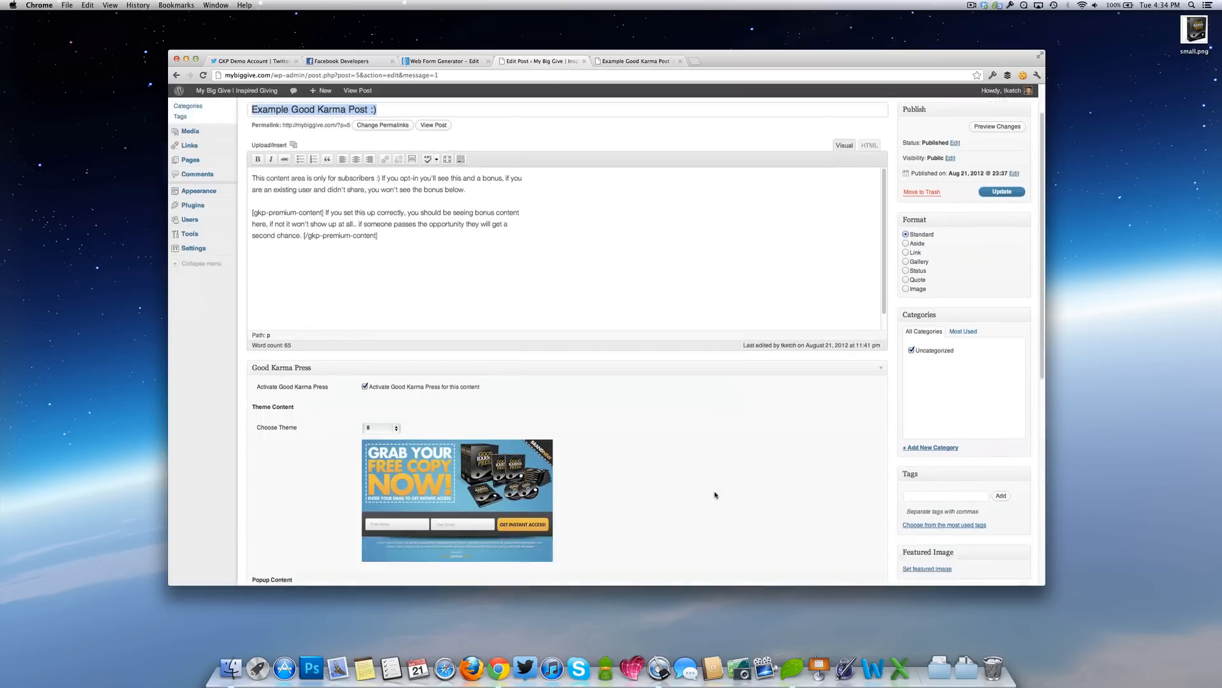
{"action": "scroll", "coordinate": [712, 485], "scroll_direction": "up", "scroll_amount": 10}
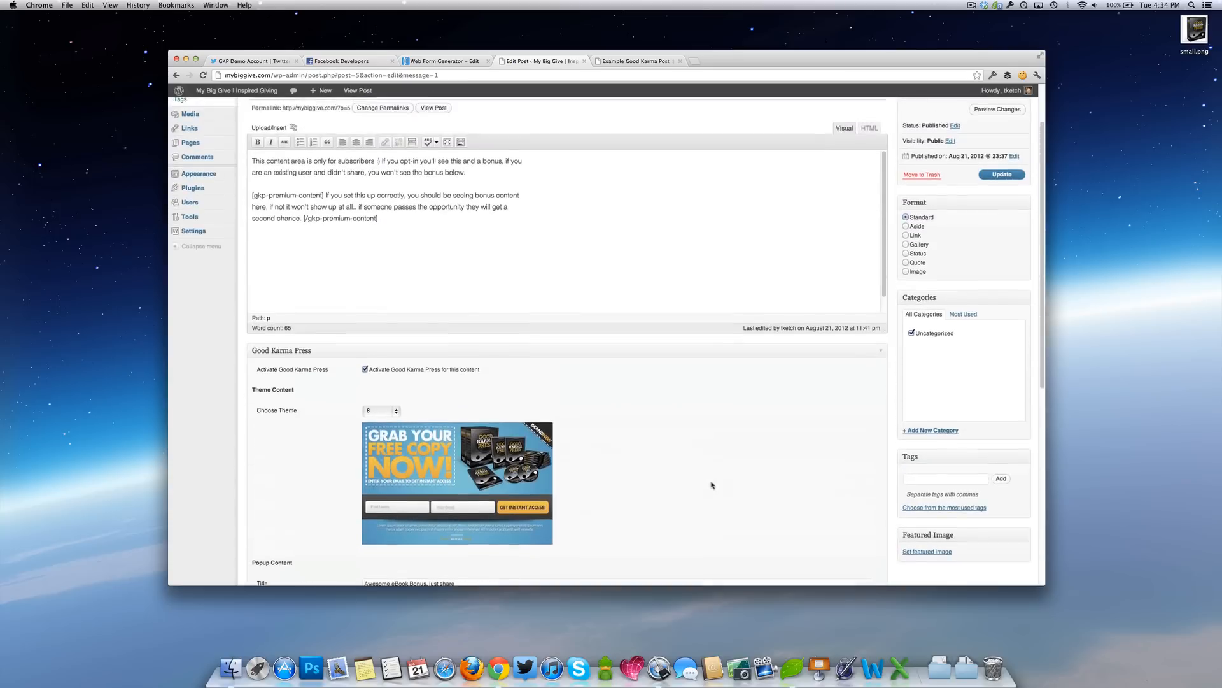
{"action": "scroll", "coordinate": [713, 484], "scroll_direction": "down", "scroll_amount": 10}
{"action": "left_click", "coordinate": [664, 506]}
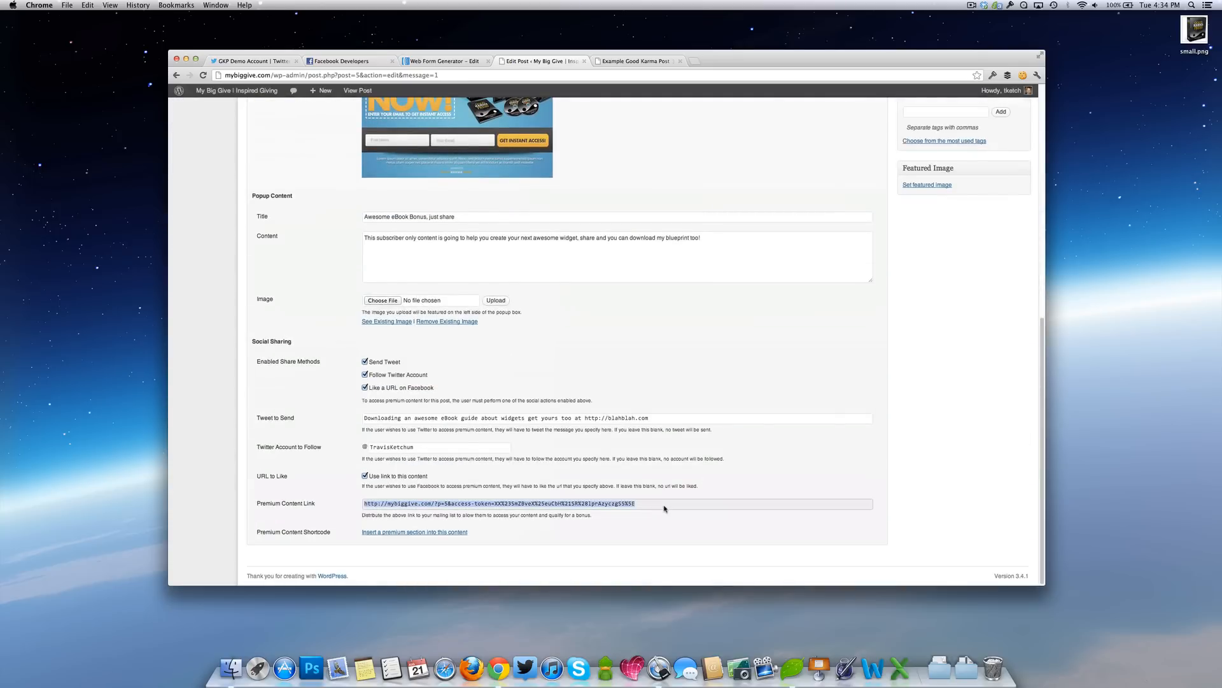
{"action": "left_click", "coordinate": [665, 507]}
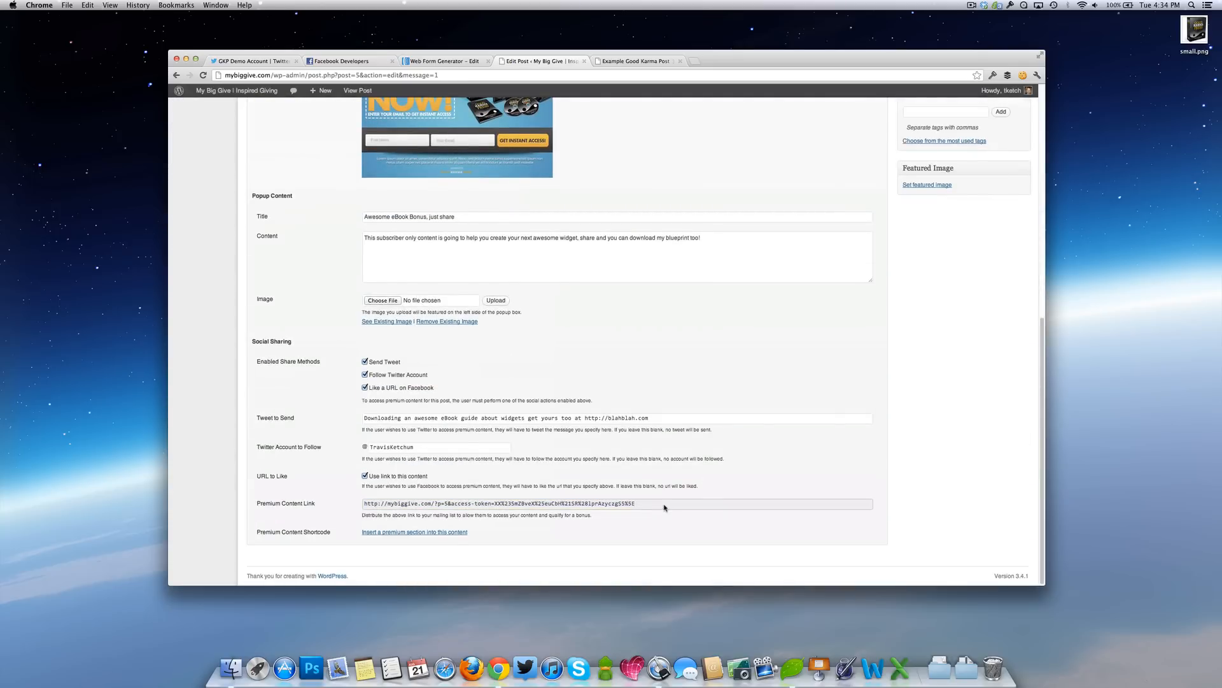
{"action": "scroll", "coordinate": [665, 506], "scroll_direction": "up", "scroll_amount": 5}
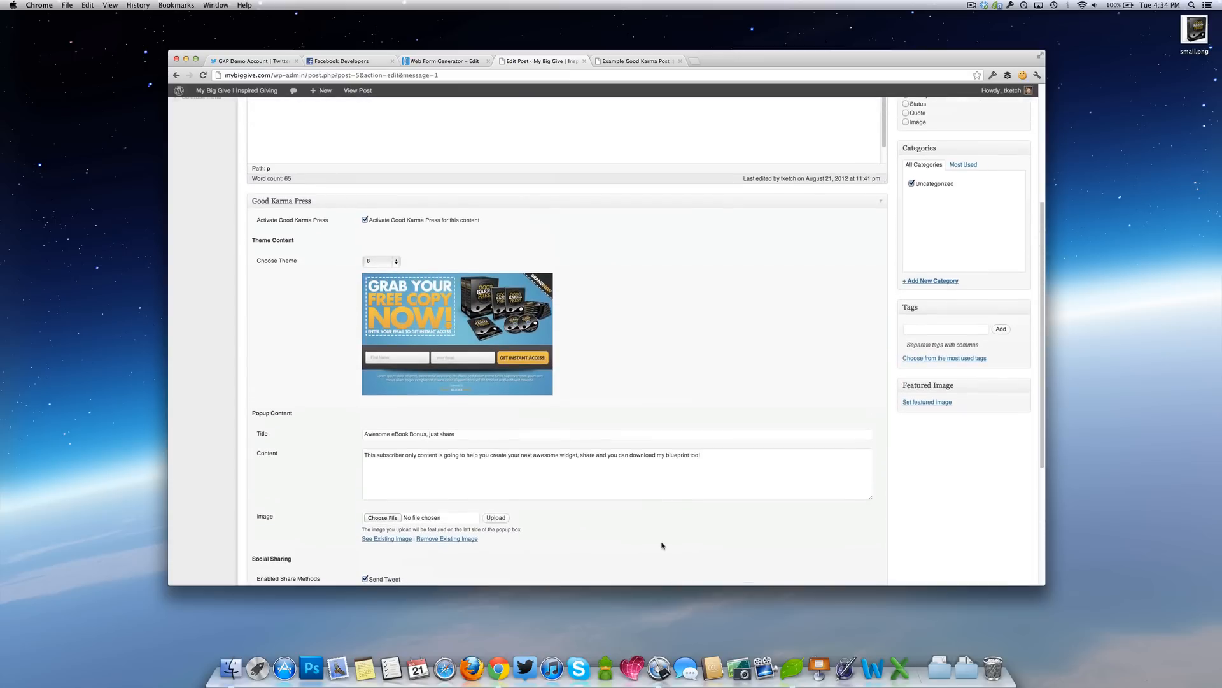
{"action": "scroll", "coordinate": [661, 546], "scroll_direction": "down", "scroll_amount": 5}
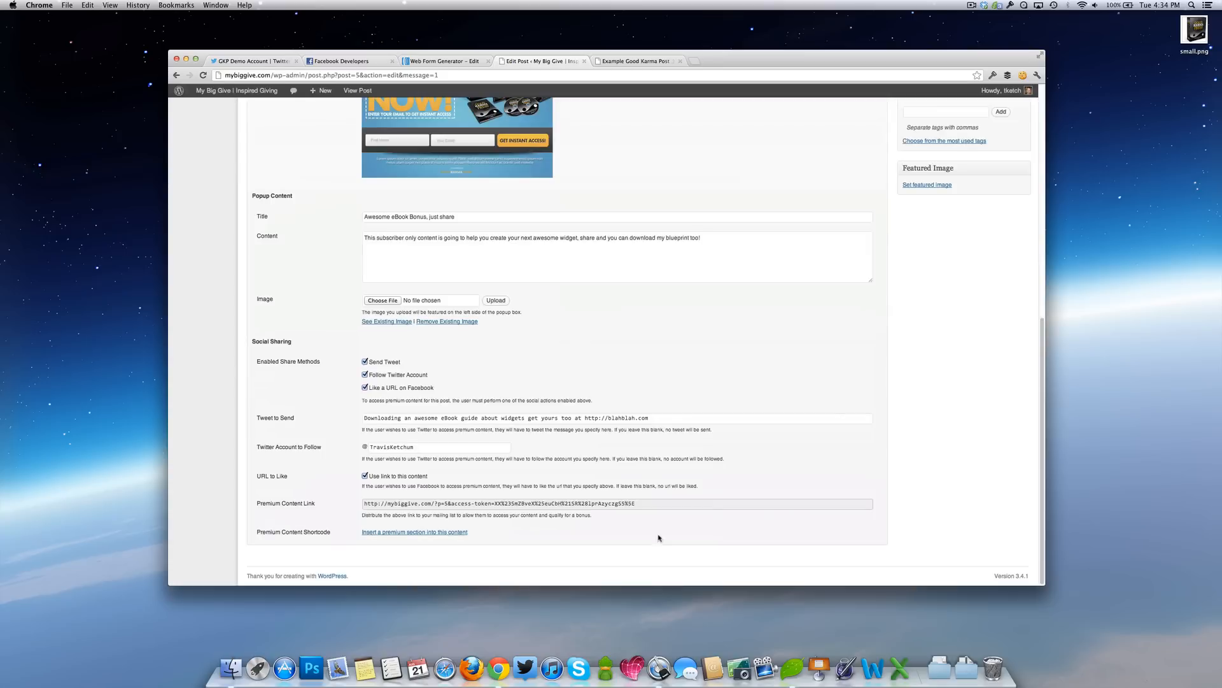
{"action": "left_click", "coordinate": [654, 505]}
{"action": "left_click", "coordinate": [672, 480]}
Scroll through the Good Karma Press settings, confirming popup theme 8 remains set
{"action": "scroll", "coordinate": [780, 467], "scroll_direction": "up", "scroll_amount": 5}
{"action": "scroll", "coordinate": [776, 465], "scroll_direction": "up", "scroll_amount": 1}
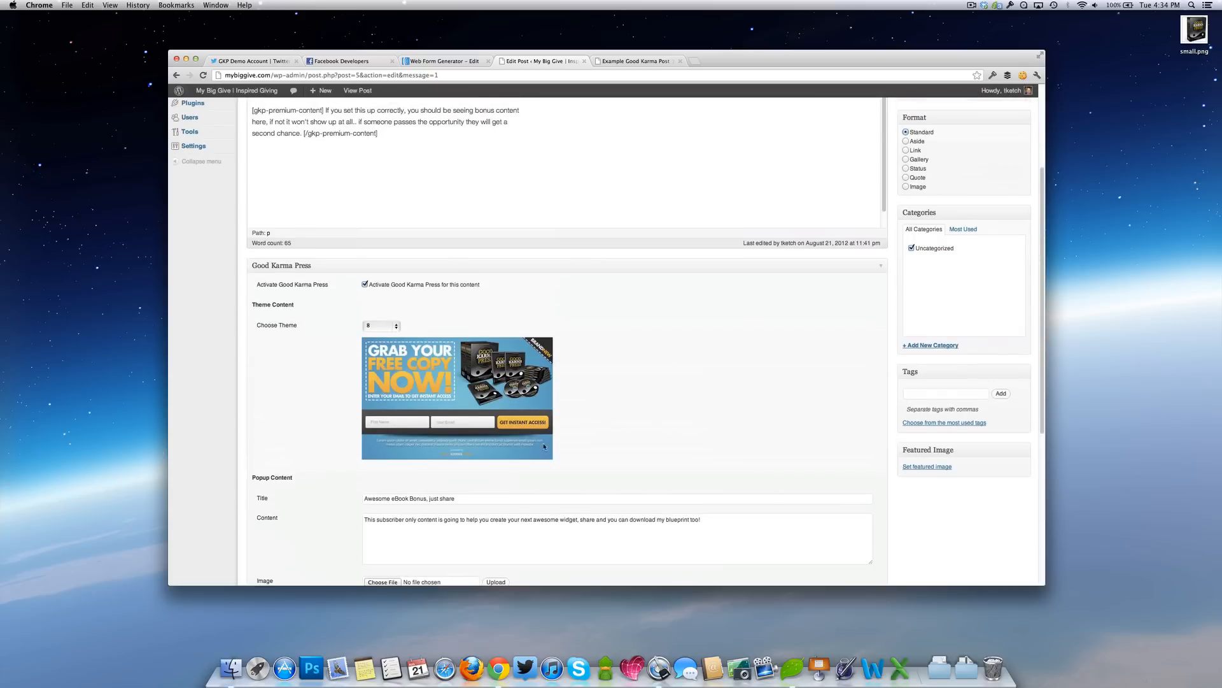
{"action": "scroll", "coordinate": [598, 411], "scroll_direction": "up", "scroll_amount": 6}
{"action": "scroll", "coordinate": [690, 486], "scroll_direction": "down", "scroll_amount": 12}
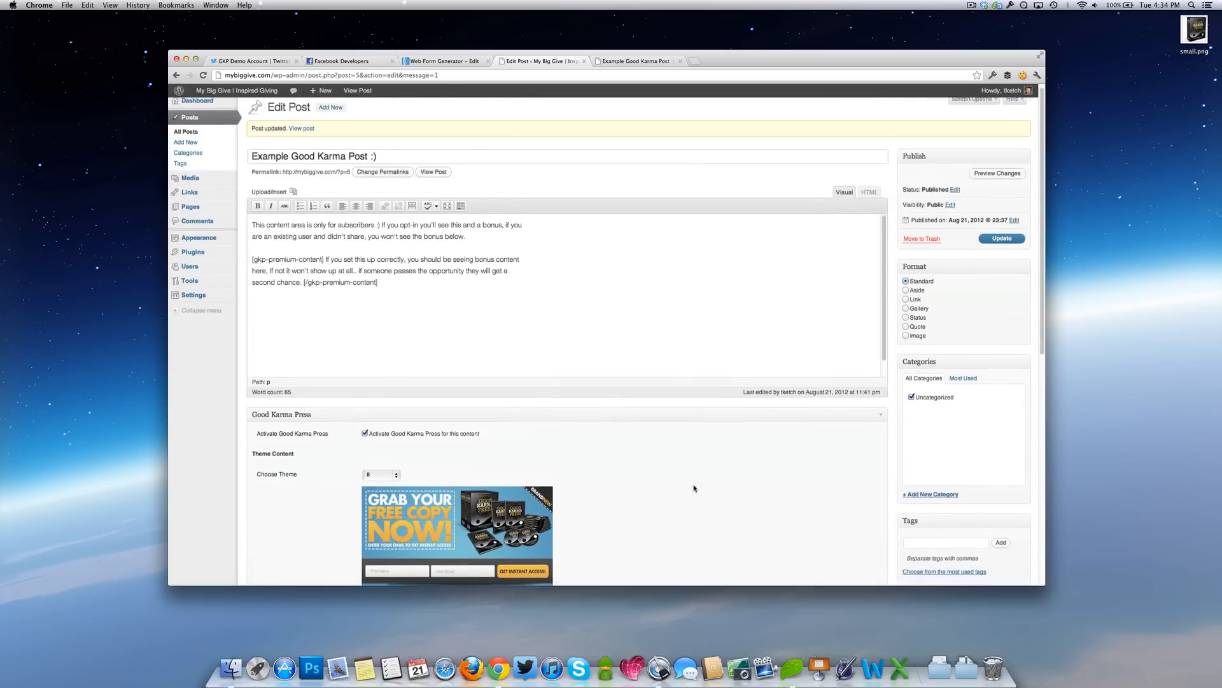
{"action": "scroll", "coordinate": [694, 487], "scroll_direction": "down", "scroll_amount": 5}
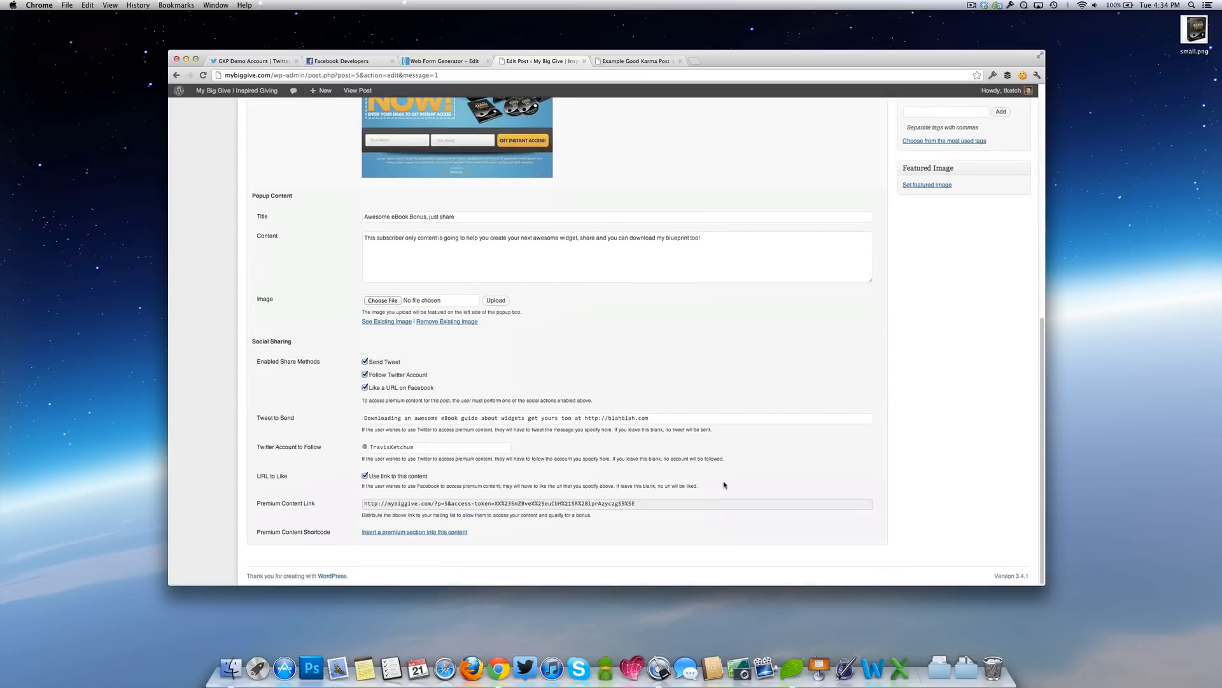
{"action": "scroll", "coordinate": [724, 485], "scroll_direction": "up", "scroll_amount": 10}
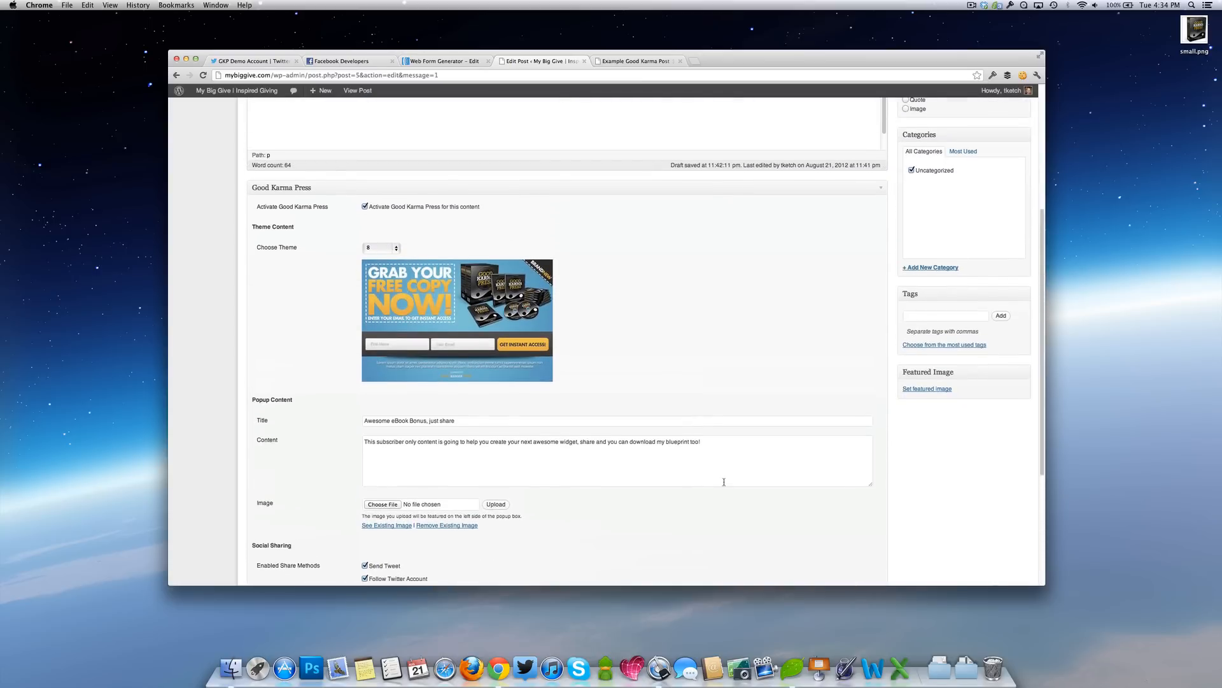
{"action": "scroll", "coordinate": [724, 485], "scroll_direction": "up", "scroll_amount": 10}
{"action": "scroll", "coordinate": [724, 485], "scroll_direction": "down", "scroll_amount": 1}
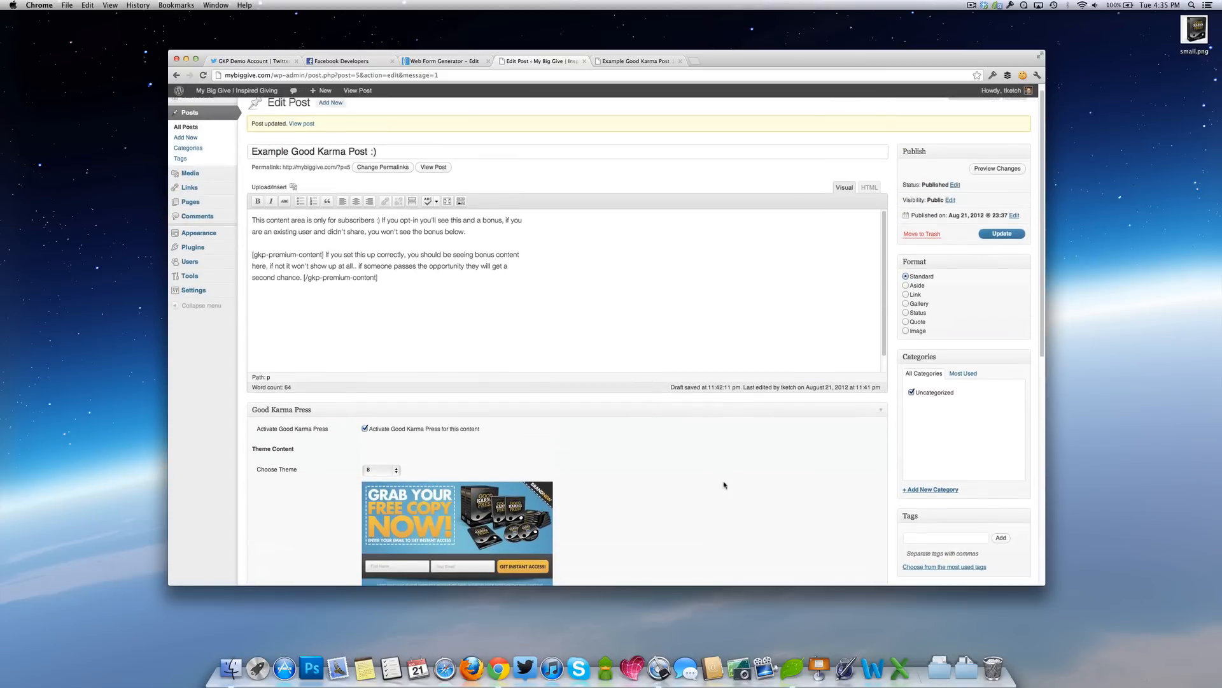